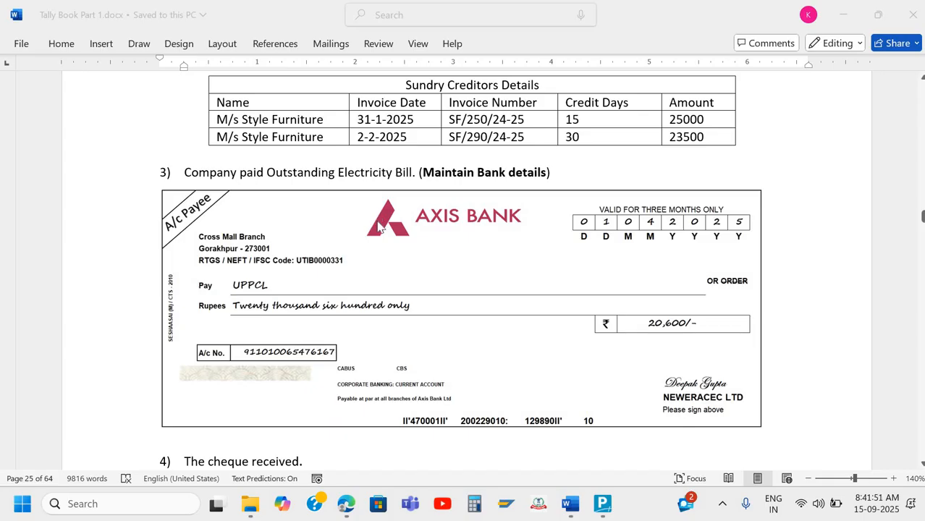
# Read down the answer sheet to item 11, the Ultra Properties office rent invoice for 42,000.00
pyautogui.scroll(-12, 387, 304)
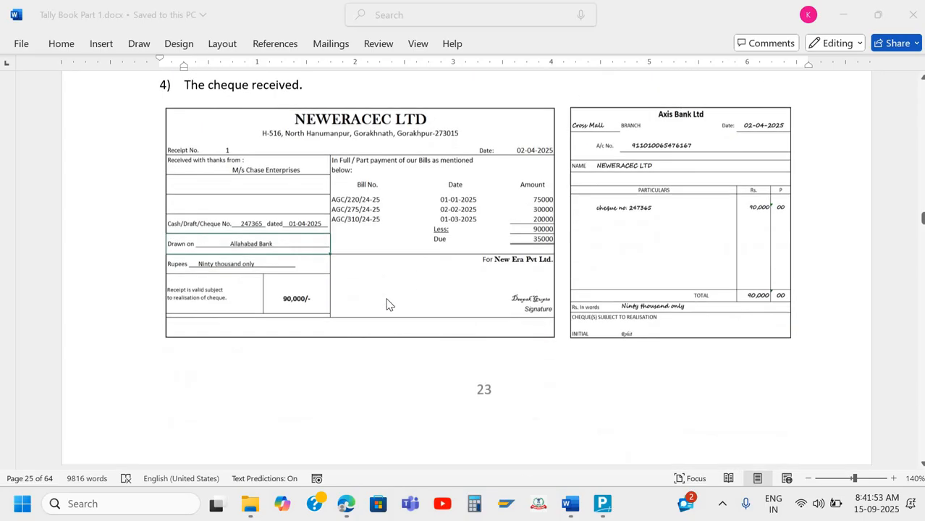
pyautogui.scroll(-10, 387, 305)
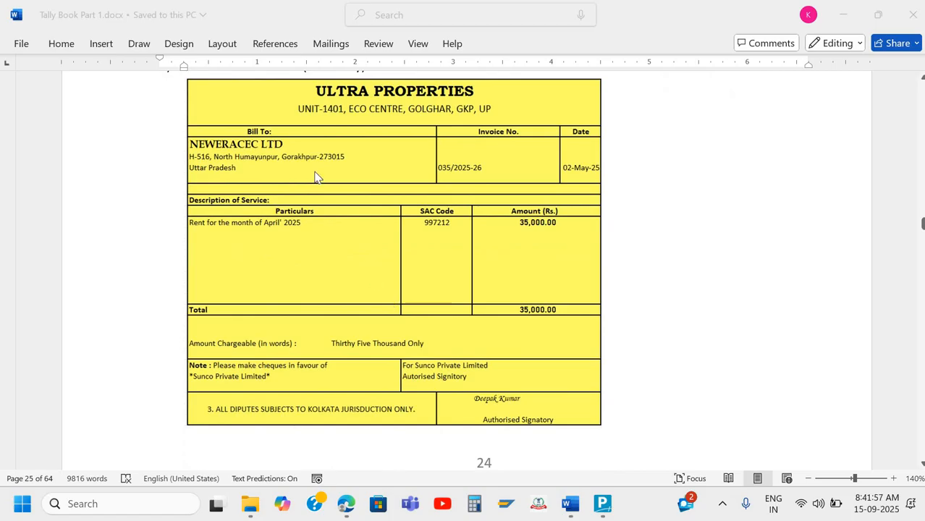
pyautogui.scroll(-4, 319, 180)
pyautogui.scroll(7, 315, 175)
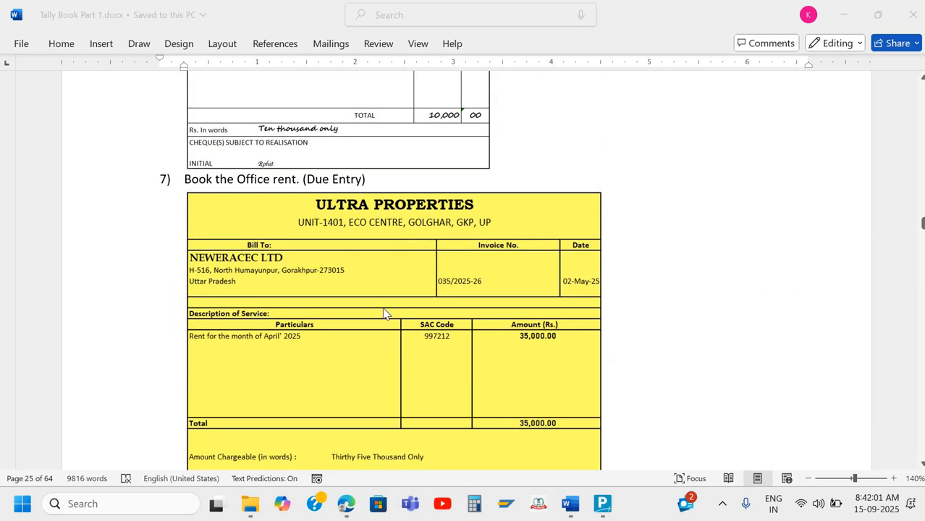
pyautogui.scroll(-15, 383, 313)
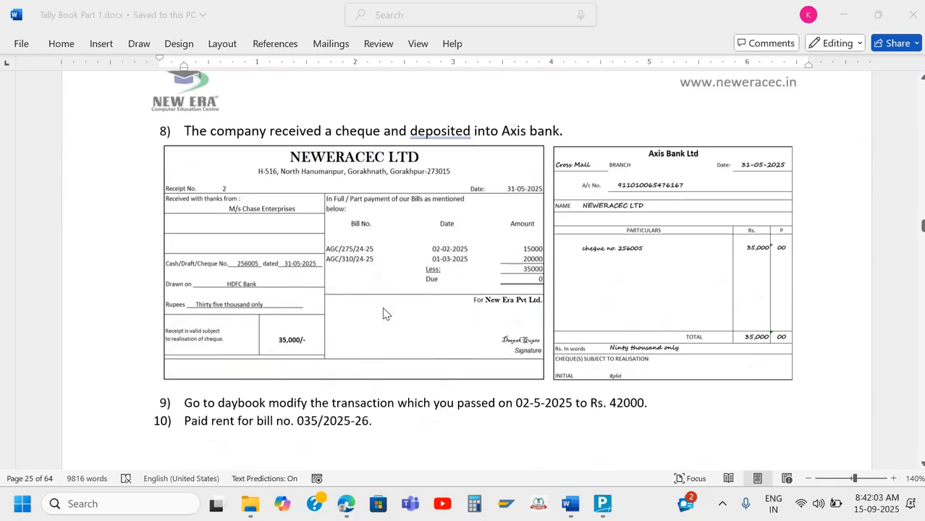
pyautogui.scroll(-5, 384, 312)
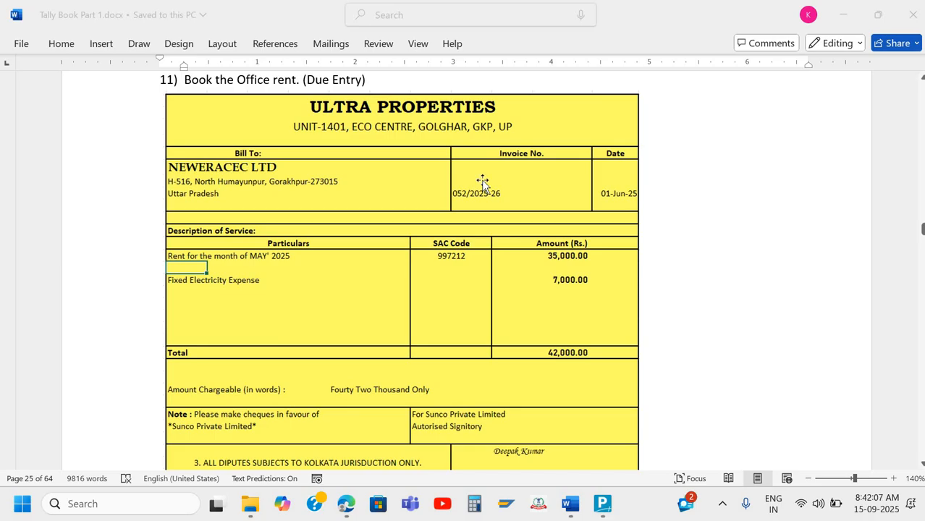
pyautogui.hotkey('alt', 'Tab')
pyautogui.hotkey('alt', 'Tab')
pyautogui.hotkey('alt', 'Tab')
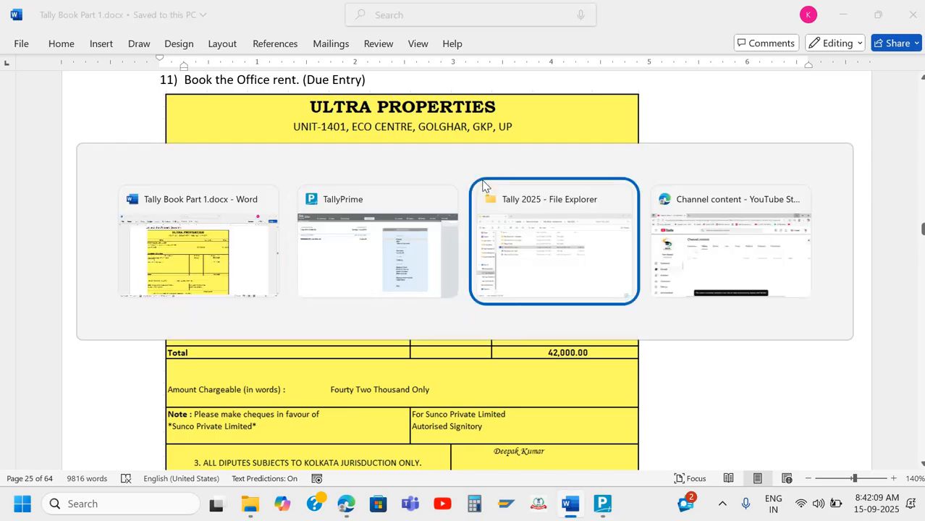
# List Day Book vouchers from 1-Apr-25 to 1-Jun-25 and locate the 1-Jun-25 Rent journal of 42,000.00
pyautogui.hotkey('alt', 'shift', 'Tab')
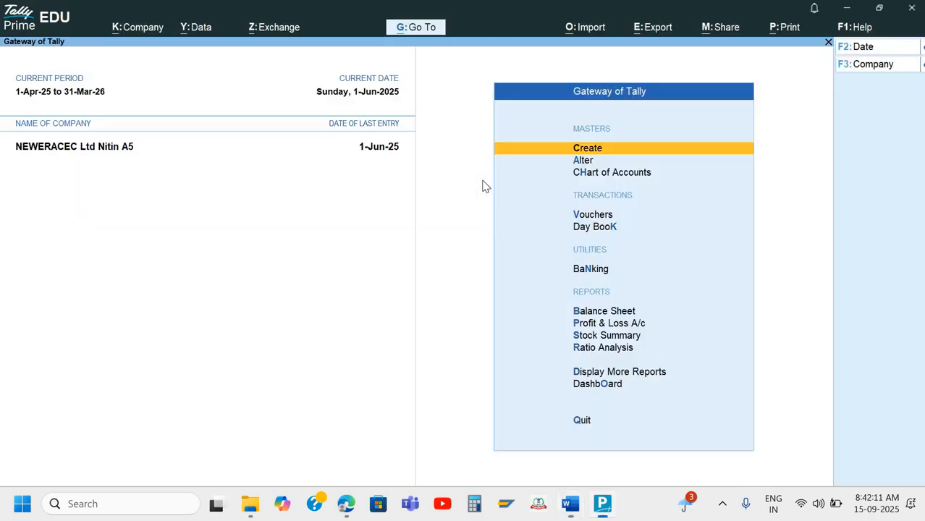
pyautogui.press('d')
pyautogui.press('d')
pyautogui.hotkey('alt', 'F2')
pyautogui.press('space')
pyautogui.press('Return')
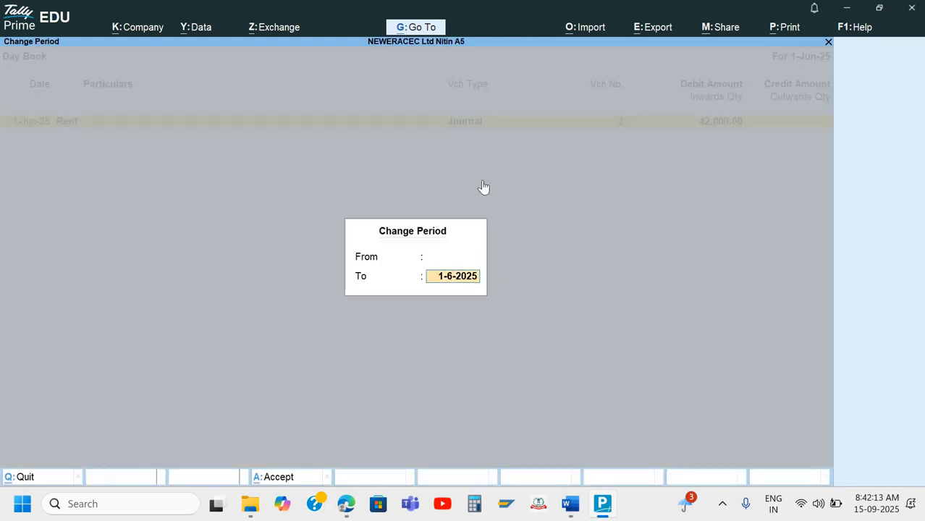
pyautogui.press('space')
pyautogui.press('Return')
pyautogui.press('Down')
pyautogui.press('Down')
pyautogui.press('Down')
pyautogui.press('Down')
pyautogui.press('Down')
pyautogui.press('Down')
pyautogui.press('Down')
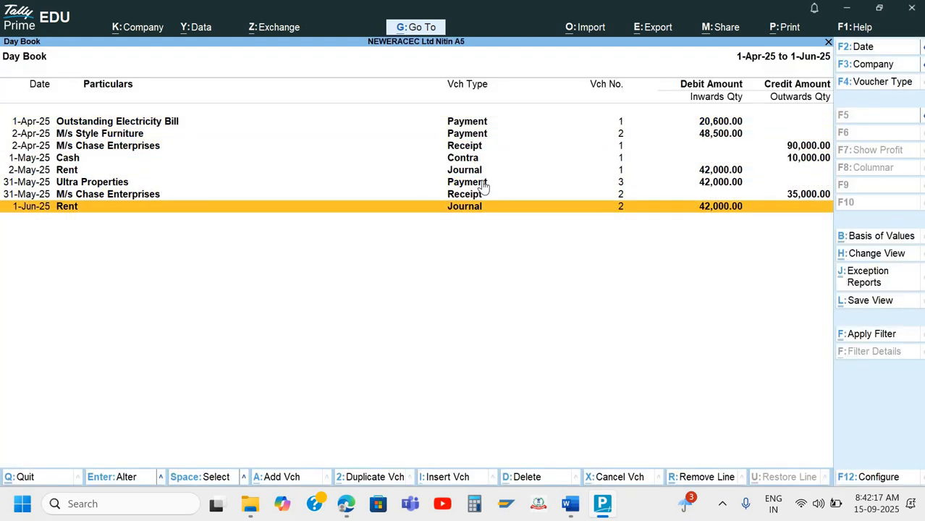
pyautogui.hotkey('alt', 'Tab')
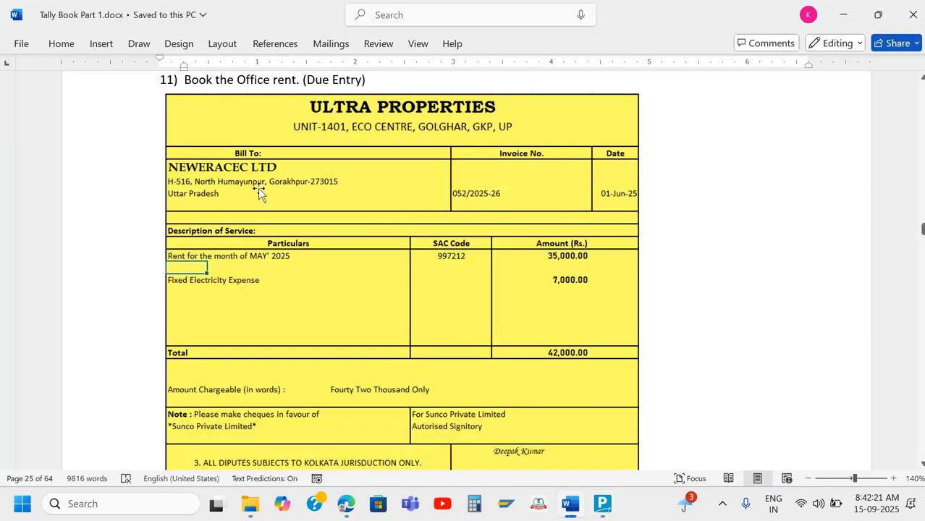
# Open the company's details for alteration from the Gateway of Tally
pyautogui.hotkey('alt', 'Tab')
pyautogui.press('Escape')
pyautogui.press('Escape')
pyautogui.press('Escape')
pyautogui.press('Escape')
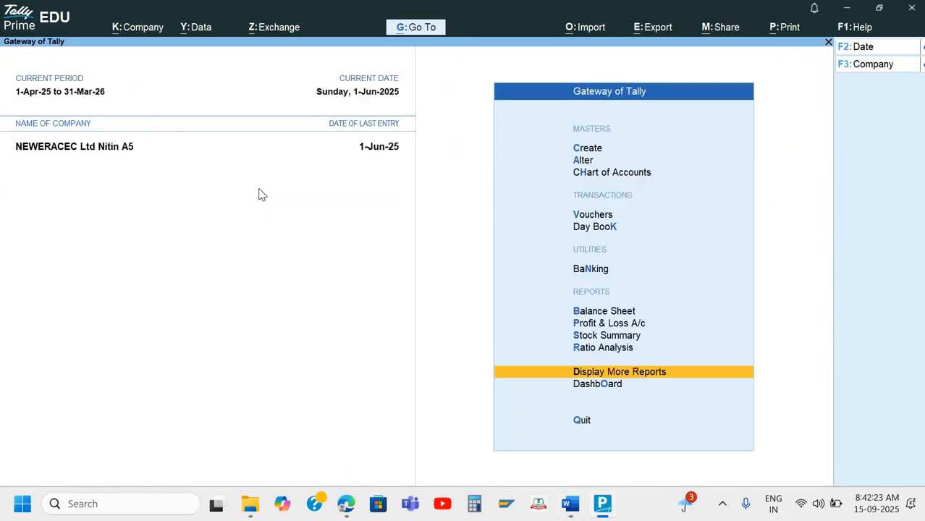
pyautogui.hotkey('alt', 'k')
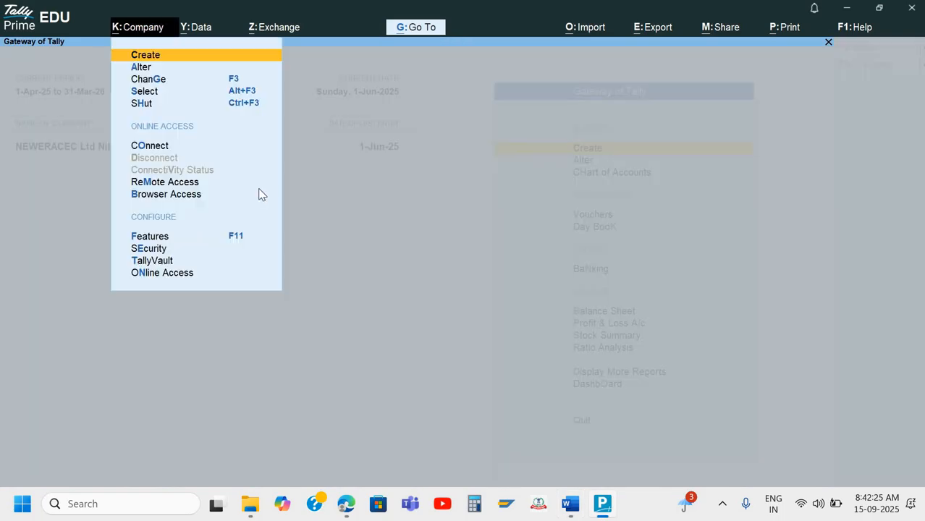
pyautogui.press('Down')
pyautogui.press('Return')
pyautogui.press('Return')
pyautogui.press('Return')
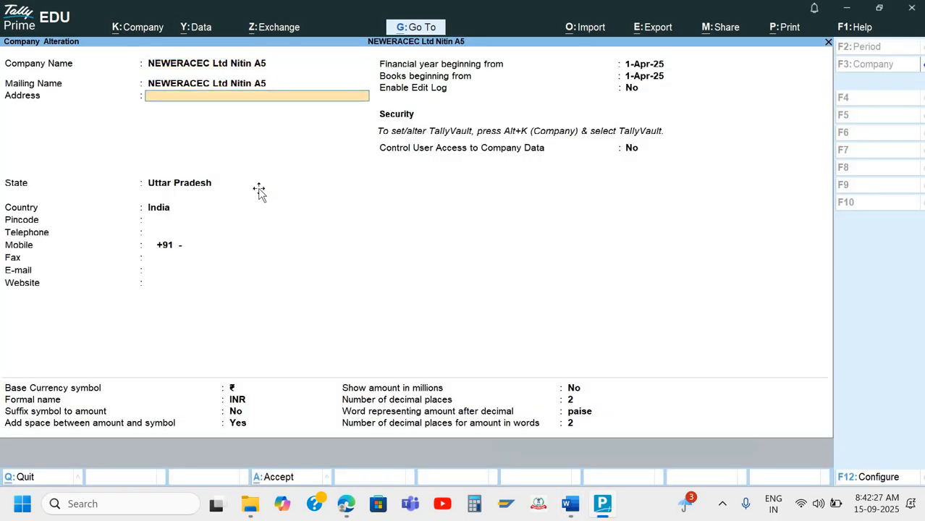
# Enter the company's address lines and pincode, copied from the Word invoice's bill-to address
pyautogui.hotkey('alt', 'Tab')
pyautogui.hotkey('alt', 'Tab')
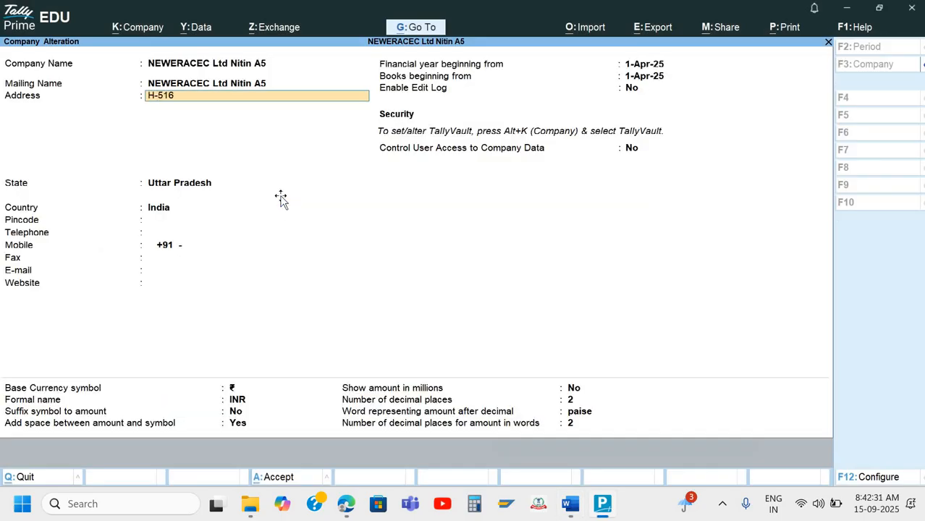
pyautogui.hotkey('alt', 'Tab')
pyautogui.hotkey('alt', 'Tab')
pyautogui.hotkey('alt', 'Tab')
pyautogui.hotkey('alt', 'Tab')
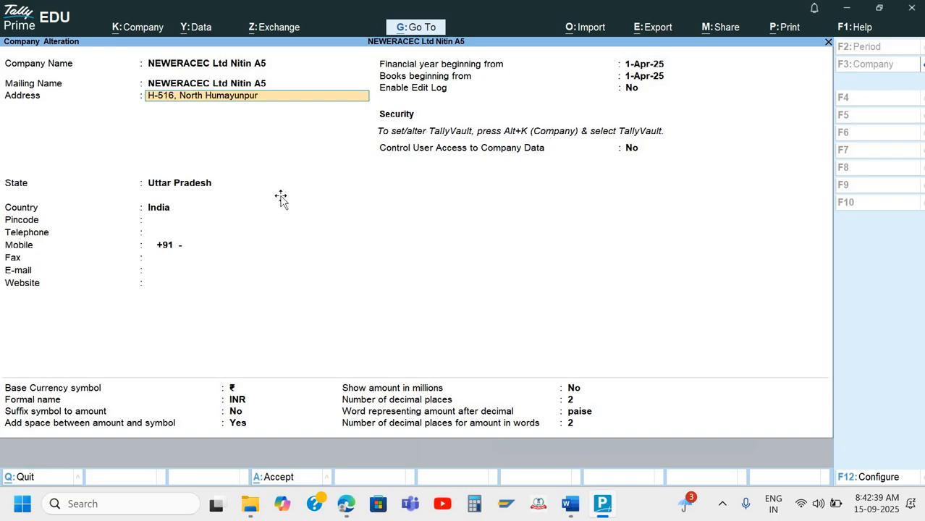
pyautogui.hotkey('alt', 'Tab')
pyautogui.hotkey('alt', 'Tab')
pyautogui.press('Return')
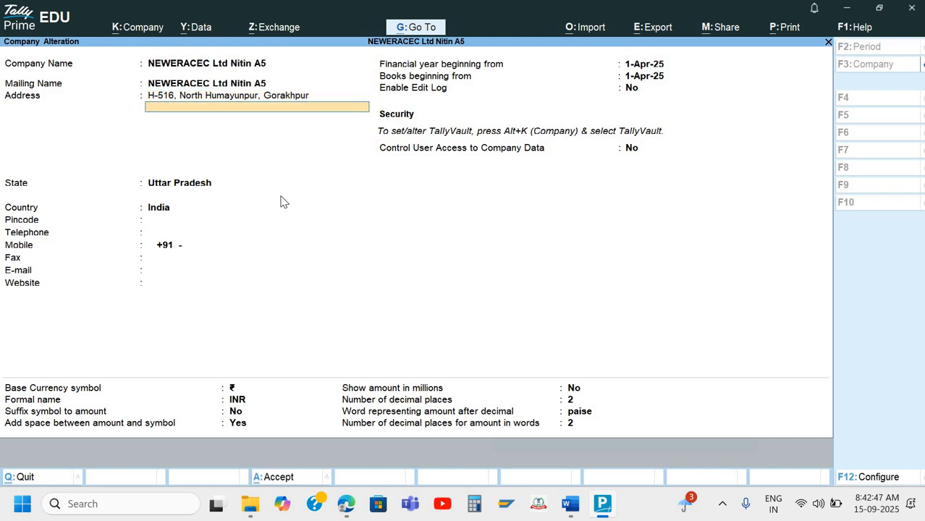
pyautogui.write('273001')
pyautogui.press('Return')
pyautogui.press('Return')
pyautogui.press('Return')
pyautogui.press('Return')
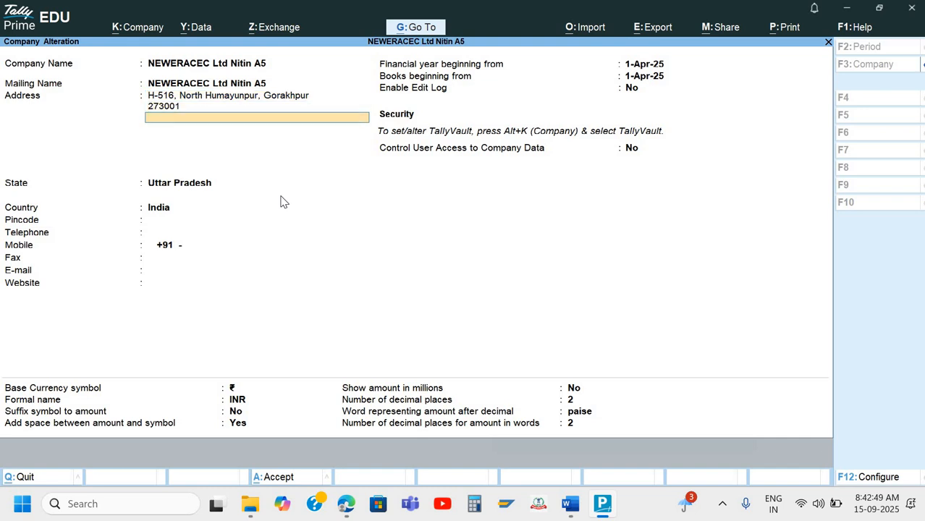
pyautogui.write('273001')
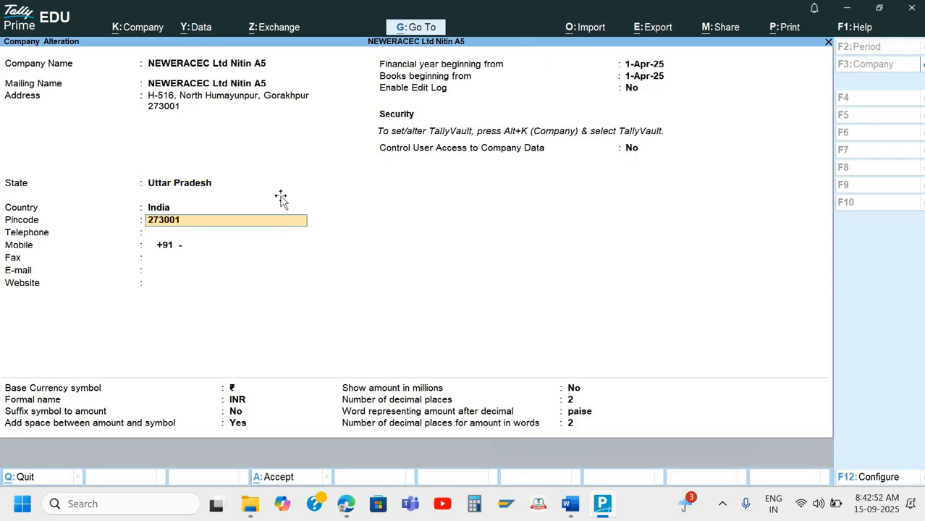
pyautogui.press('Return')
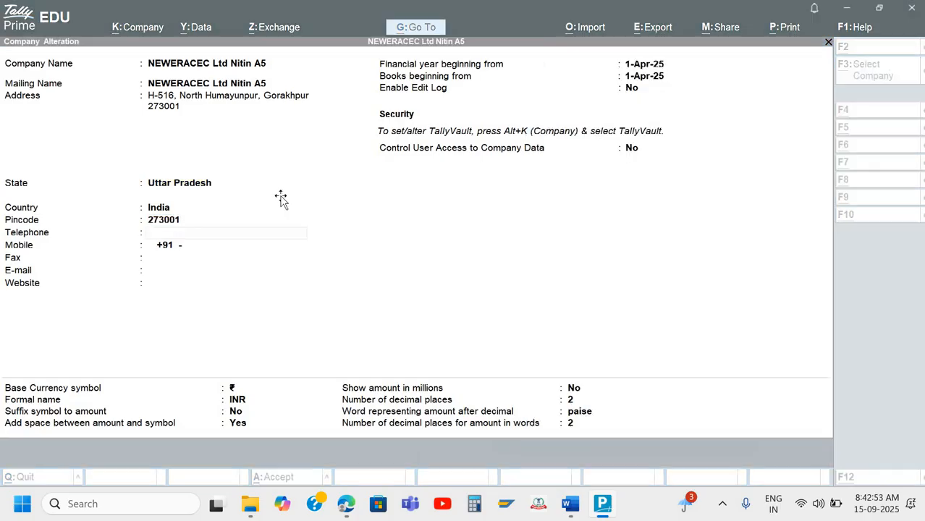
pyautogui.hotkey('alt', 'Tab')
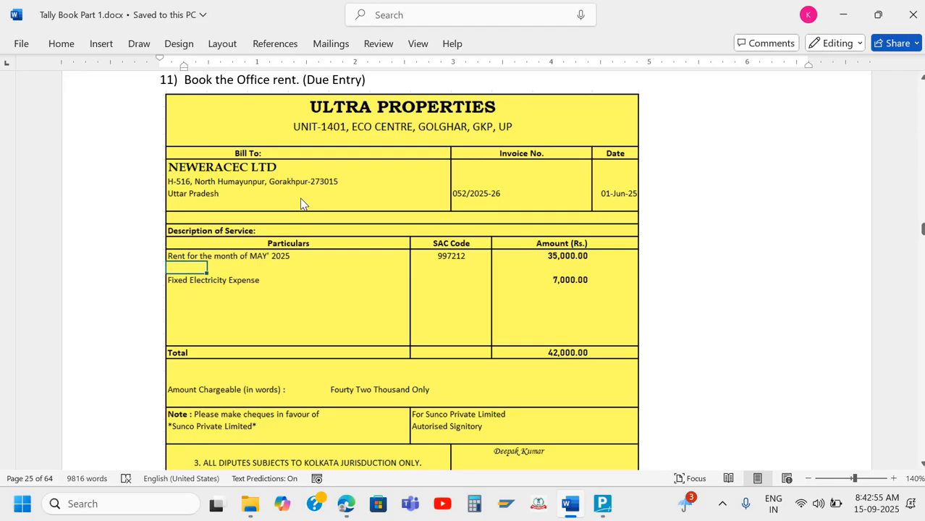
# Save the company address changes in Company Alteration
pyautogui.hotkey('alt', 'Tab')
pyautogui.hotkey('ctrl', 'a')
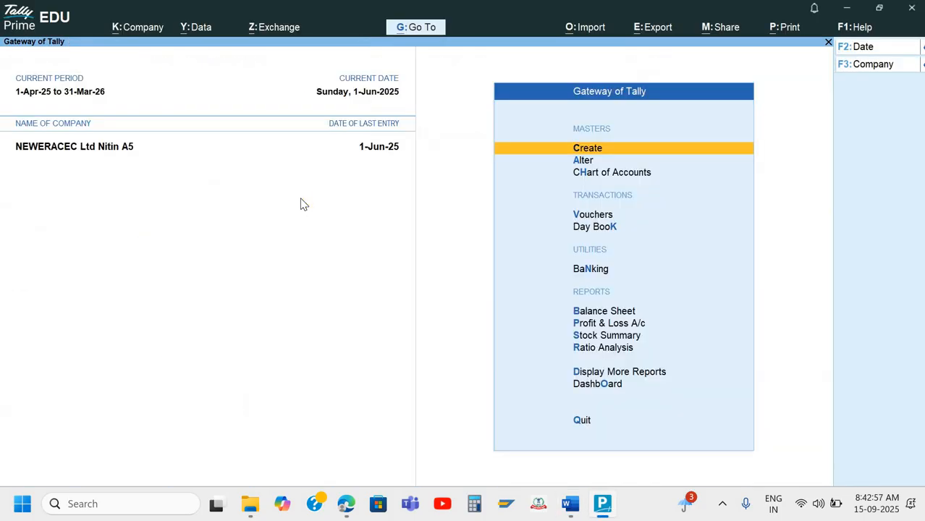
pyautogui.hotkey('alt', 'Tab')
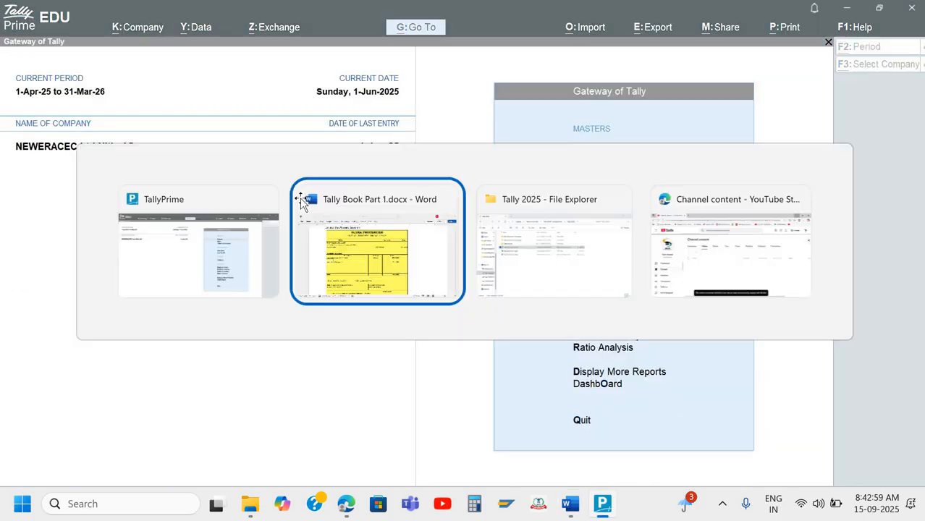
# Read item 12: the 42,000 Axis Bank rent cheque for bill 052/2025-26
pyautogui.scroll(-3, 699, 347)
pyautogui.scroll(-10, 699, 347)
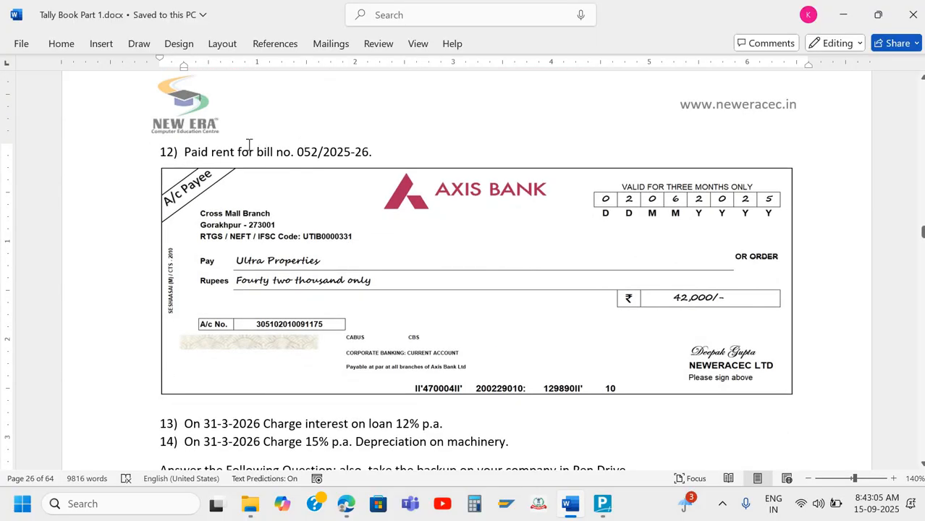
pyautogui.scroll(-2, 297, 144)
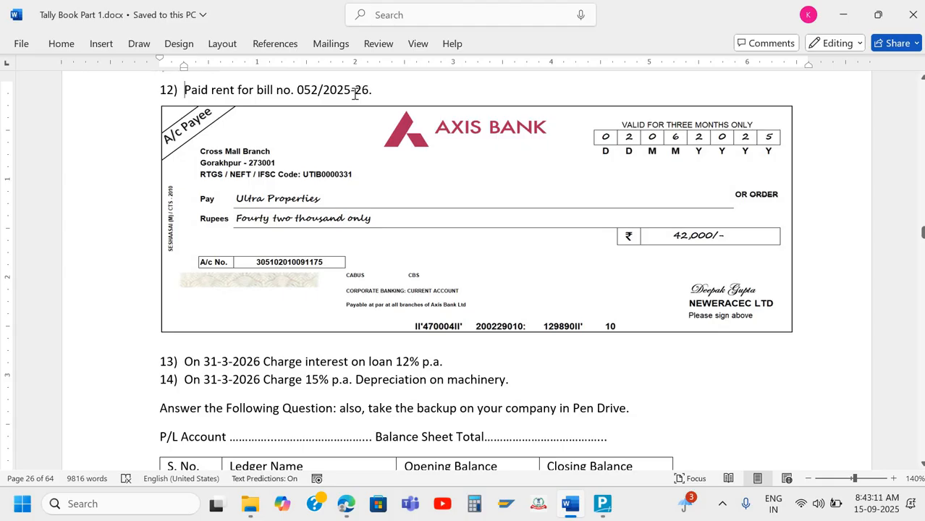
pyautogui.scroll(10, 355, 94)
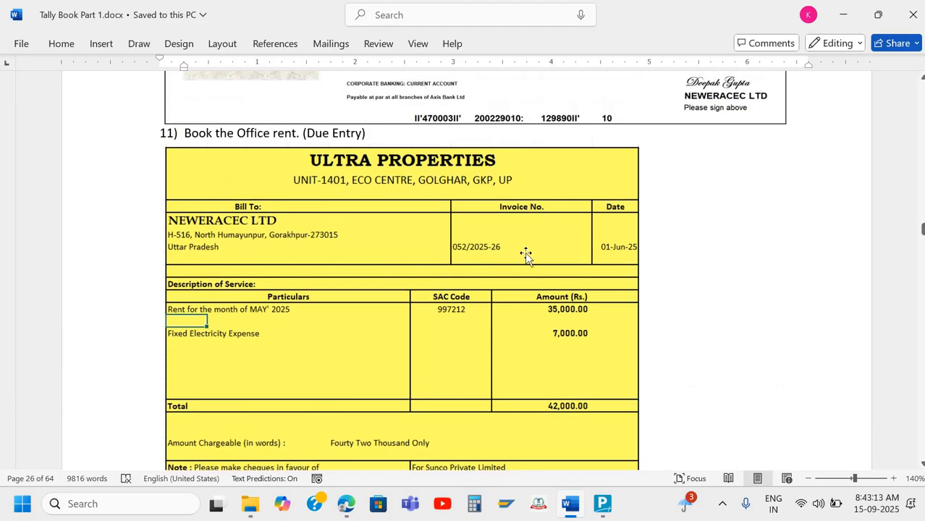
pyautogui.scroll(-6, 671, 313)
pyautogui.scroll(-3, 670, 312)
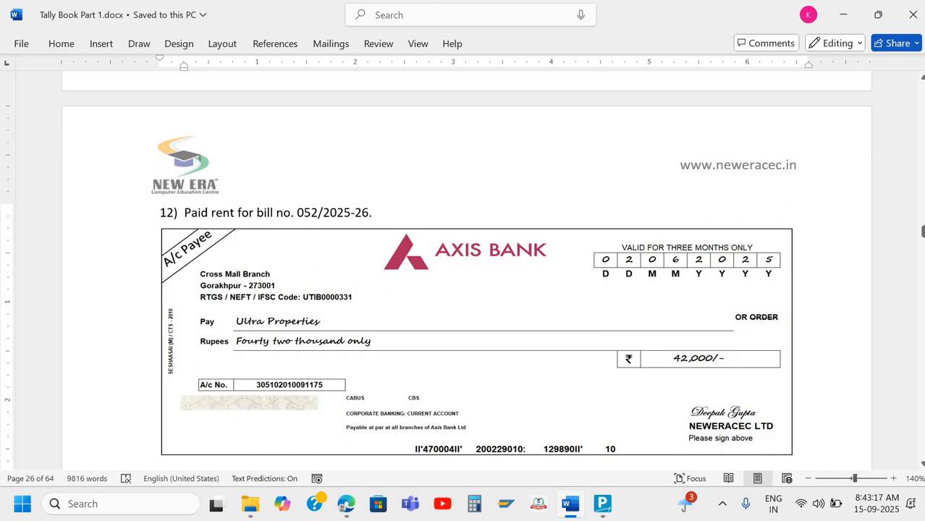
pyautogui.hotkey('alt', 'Tab')
# Open voucher entry and set the date to 2-Jun-25
pyautogui.press('Down')
pyautogui.press('Down')
pyautogui.press('Down')
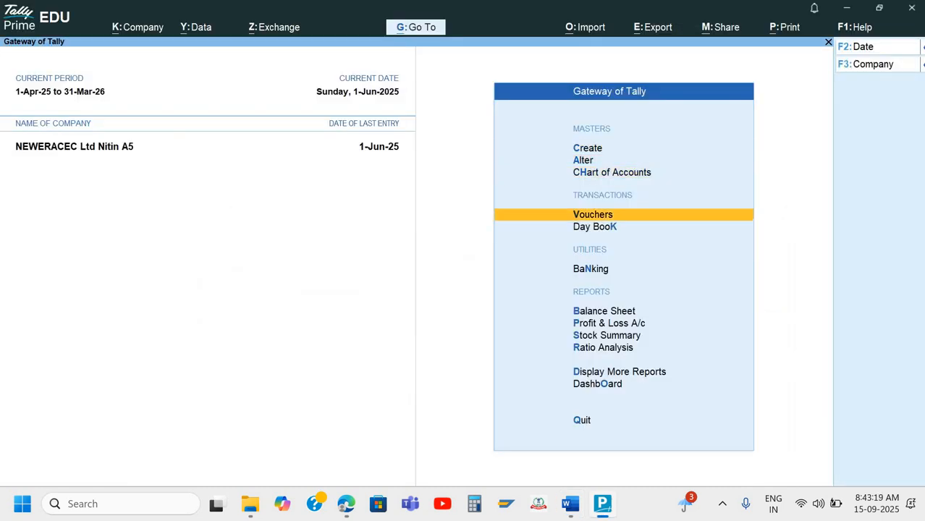
pyautogui.press('Return')
pyautogui.press('F2')
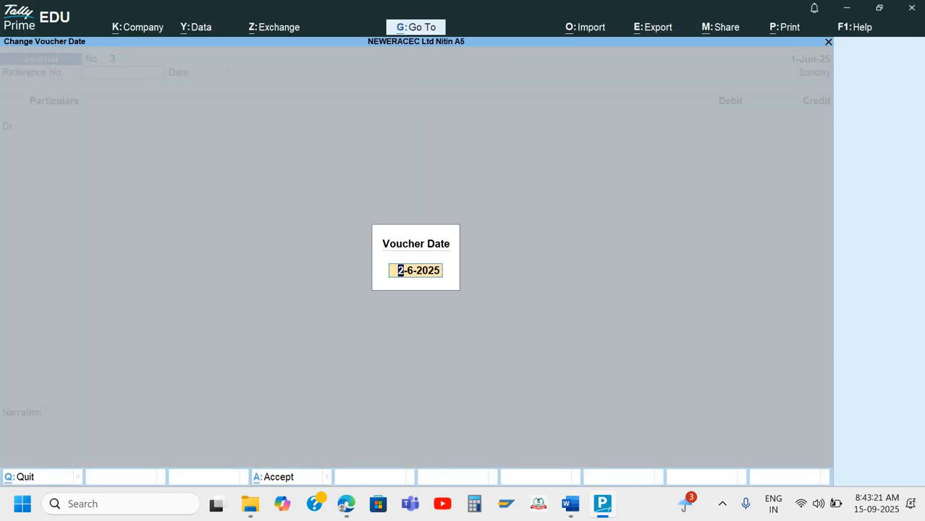
pyautogui.press('Return')
# Start a payment debiting Ultra Properties 42,000 against bill 052/2025-26
pyautogui.press('F5')
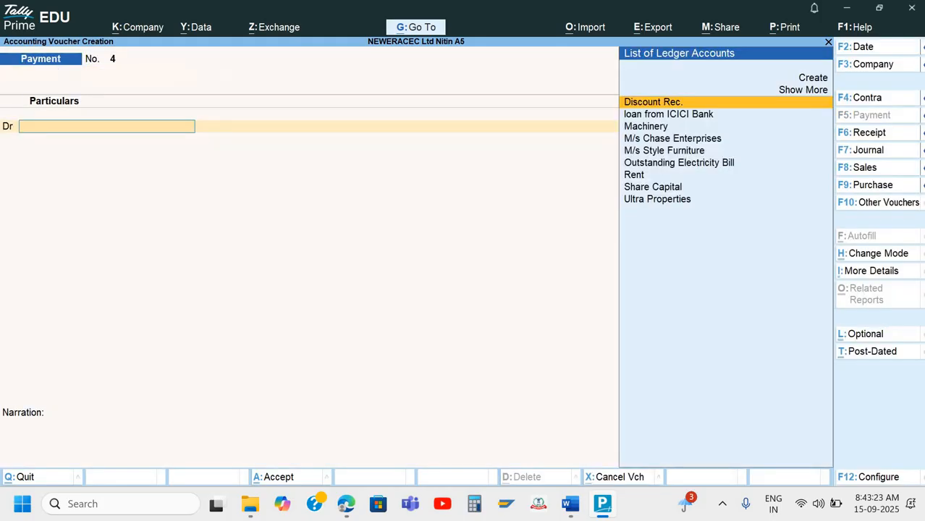
pyautogui.press('Down')
pyautogui.press('Down')
pyautogui.press('Down')
pyautogui.press('Down')
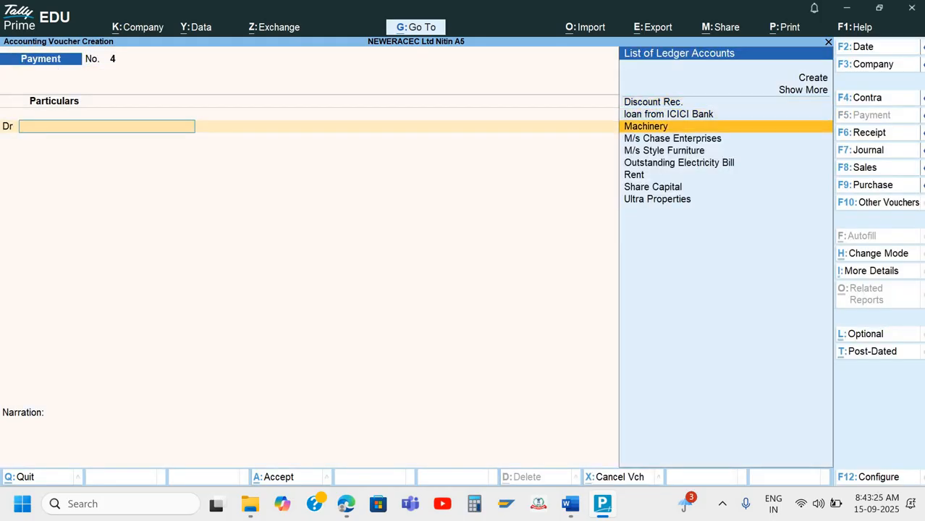
pyautogui.press('Down')
pyautogui.press('Down')
pyautogui.press('Down')
pyautogui.press('Down')
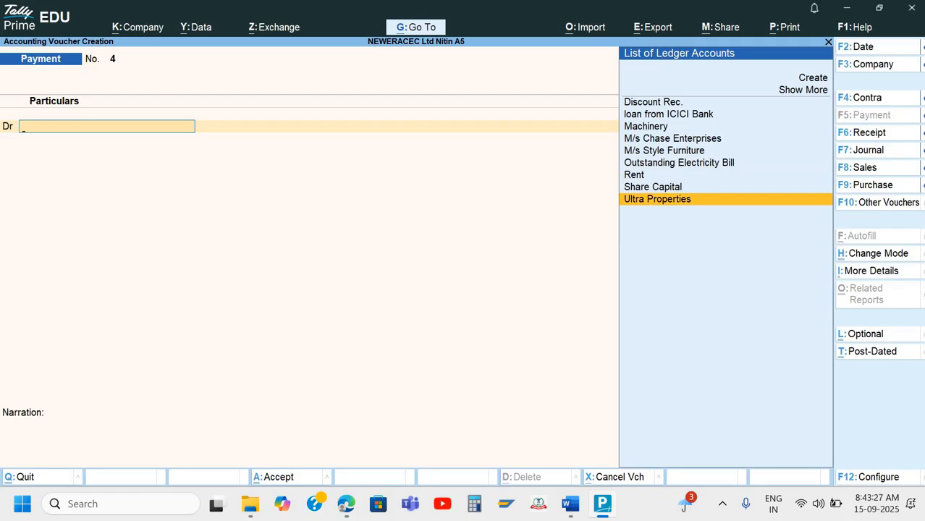
pyautogui.press('Return')
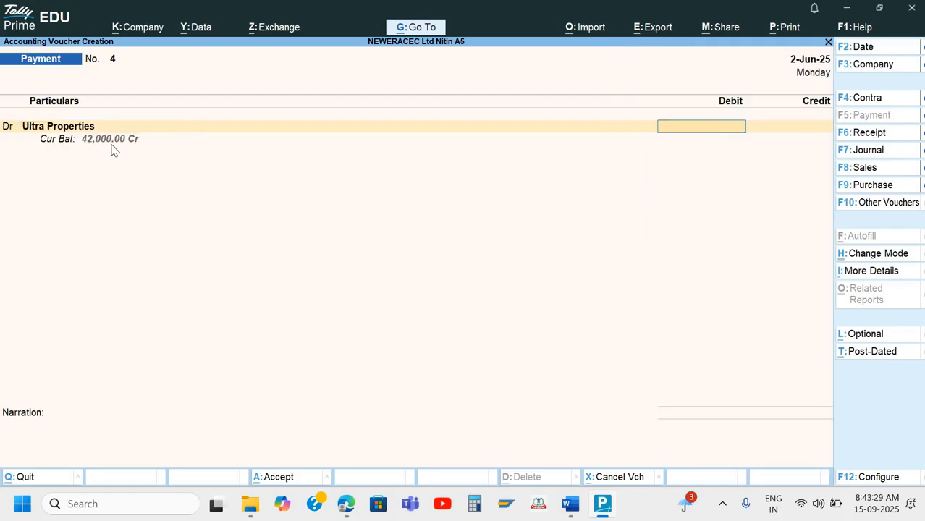
pyautogui.write('42000')
pyautogui.press('Return')
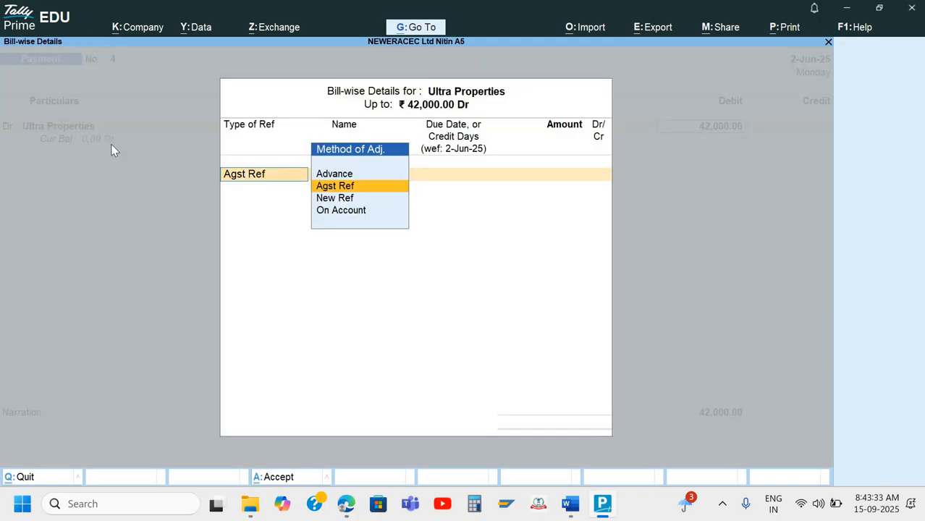
pyautogui.press('Return')
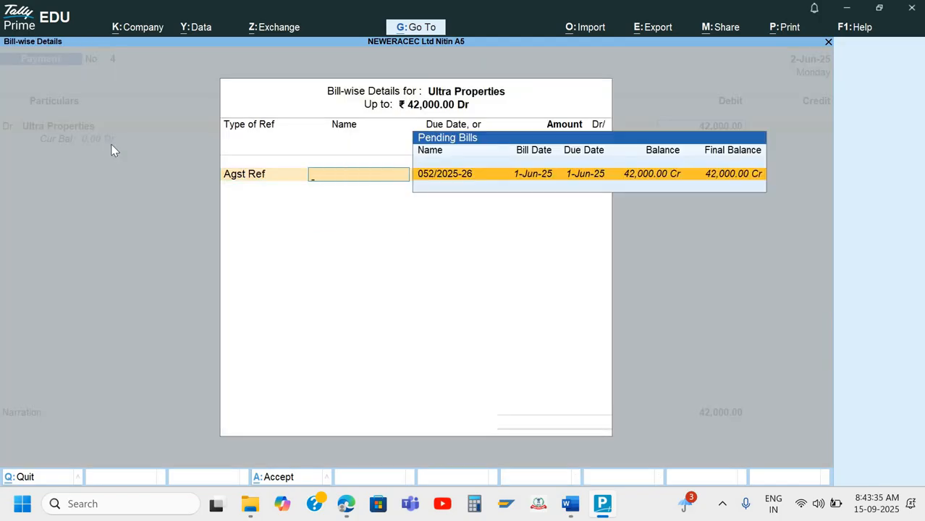
pyautogui.press('Return')
pyautogui.press('Return')
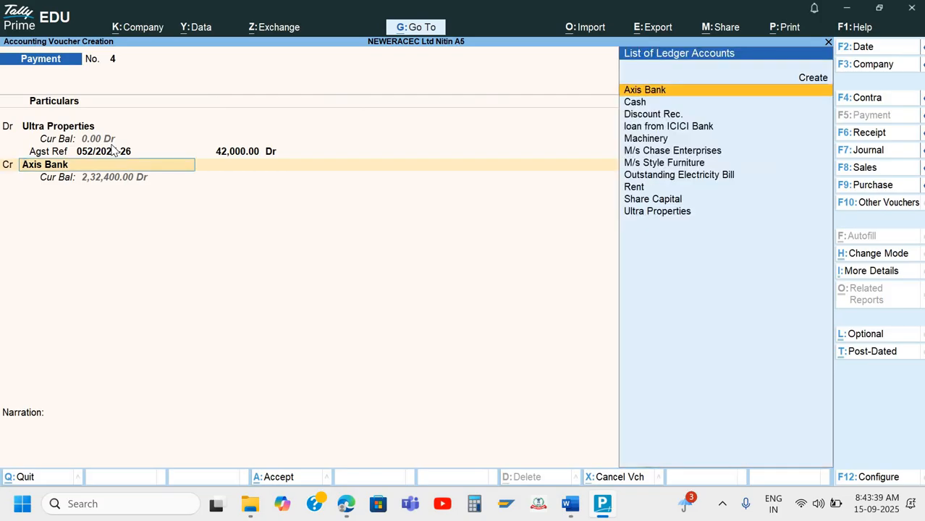
# Credit Axis Bank, accept the cheque details, narrate 'Being payment made' and save voucher 4
pyautogui.hotkey('alt', 'Tab')
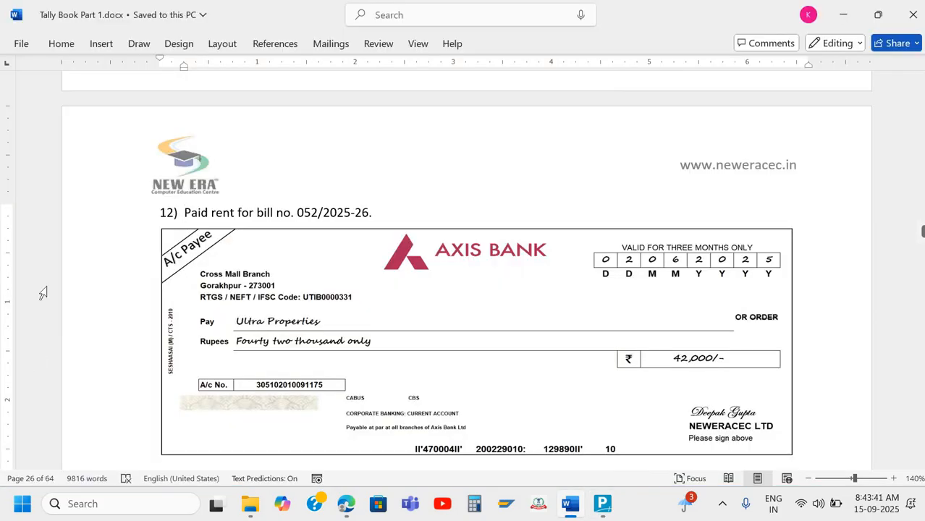
pyautogui.hotkey('alt', 'Tab')
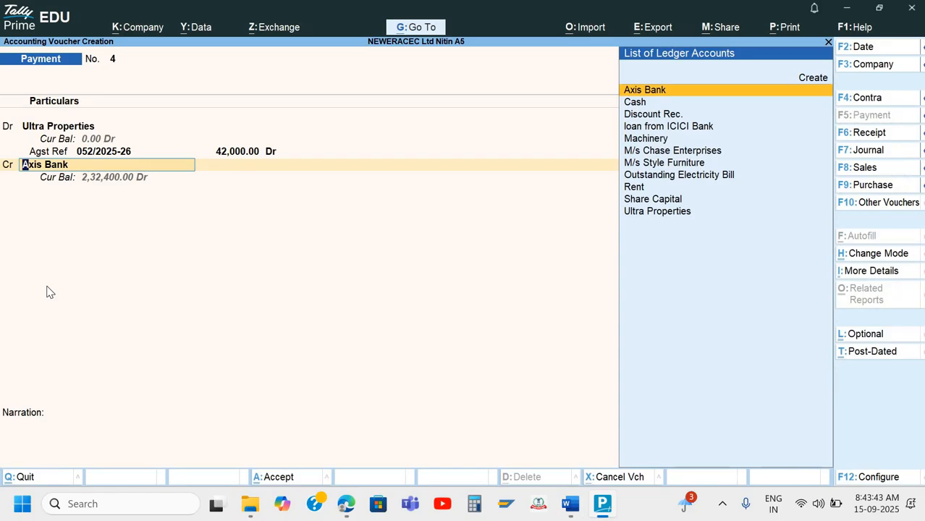
pyautogui.press('Return')
pyautogui.press('Return')
pyautogui.press('Return')
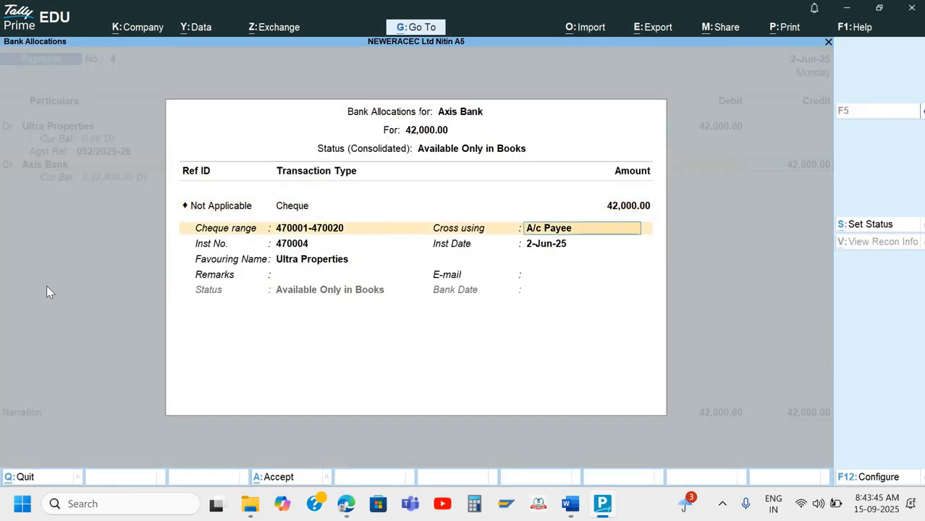
pyautogui.press('Return')
pyautogui.press('Return')
pyautogui.press('Return')
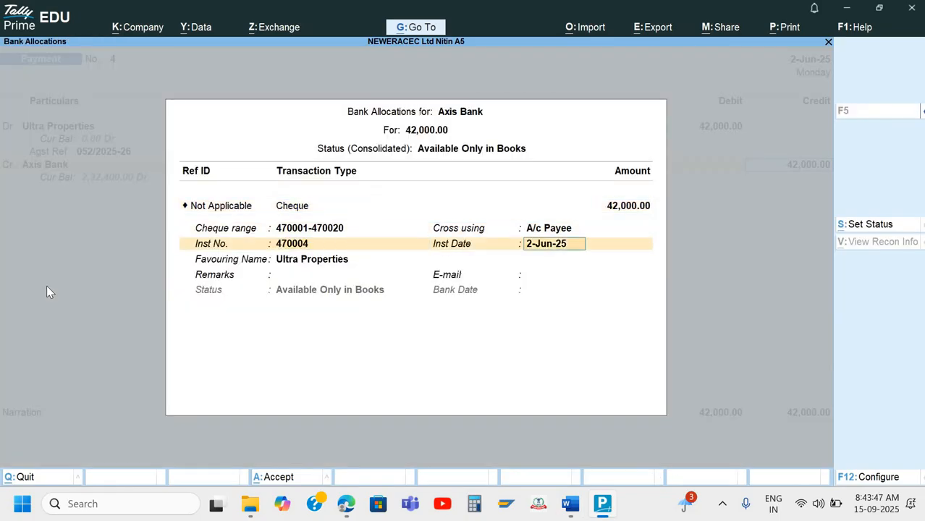
pyautogui.press('Return')
pyautogui.press('Return')
pyautogui.press('Return')
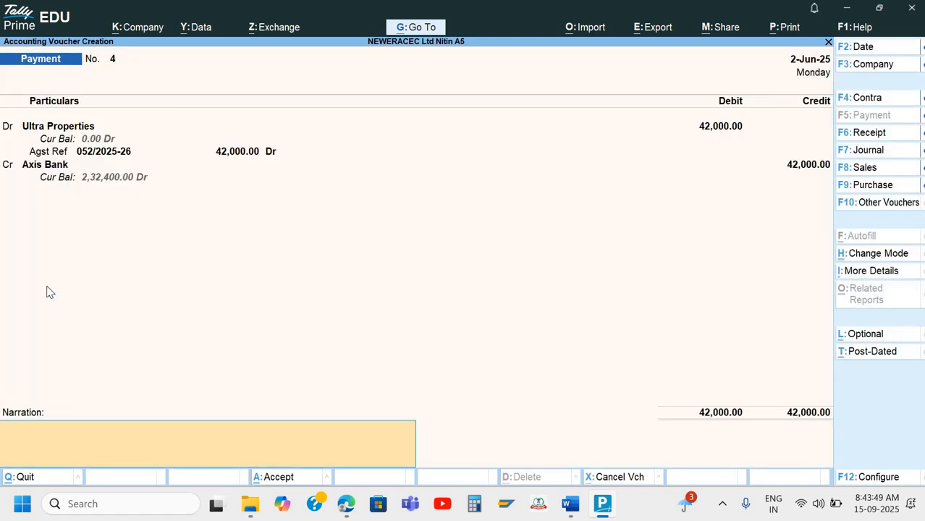
pyautogui.write('Being payment made')
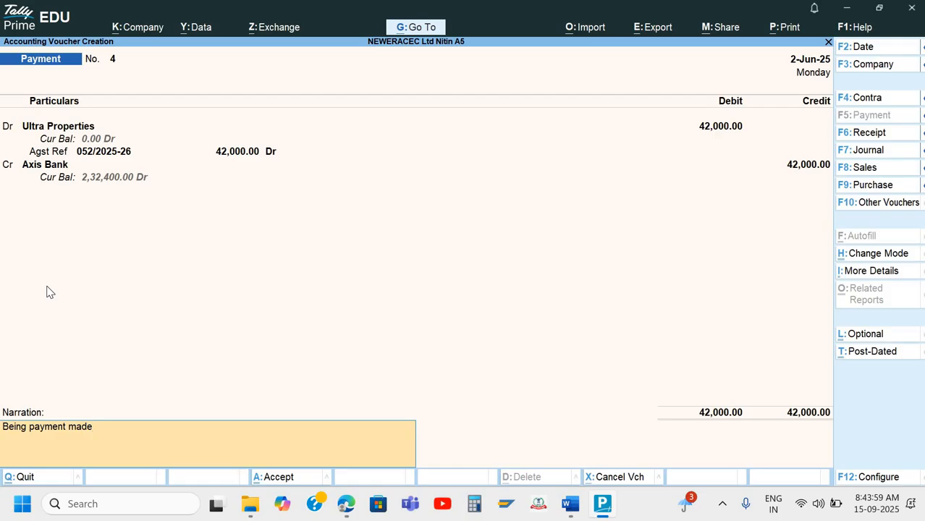
pyautogui.press('Return')
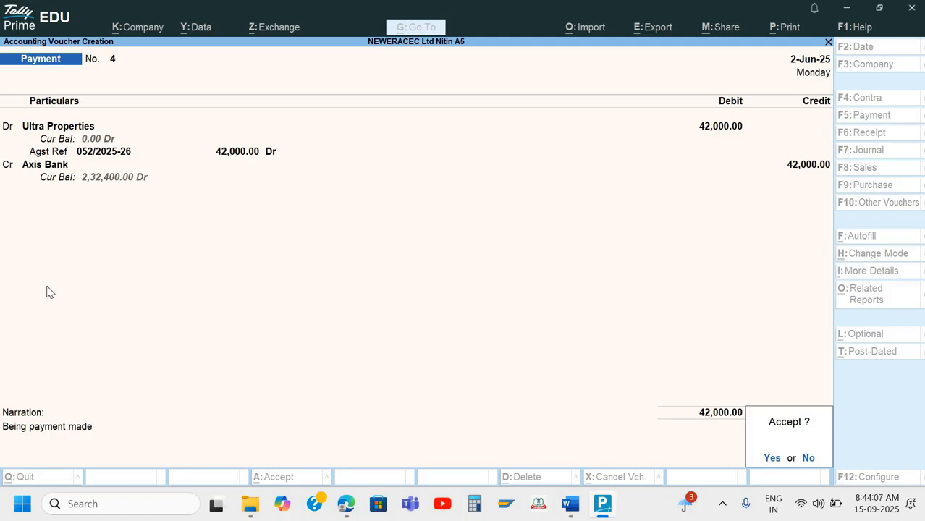
pyautogui.press('Return')
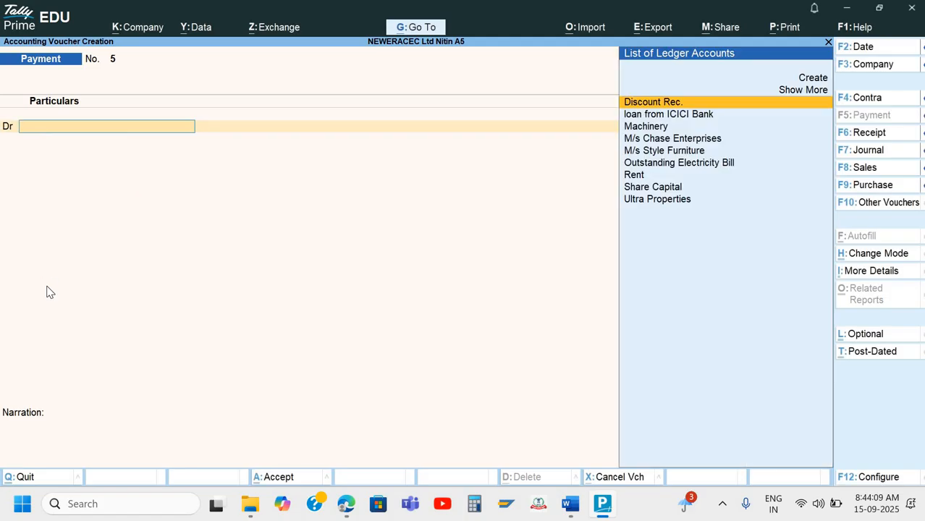
pyautogui.hotkey('alt', 'Tab')
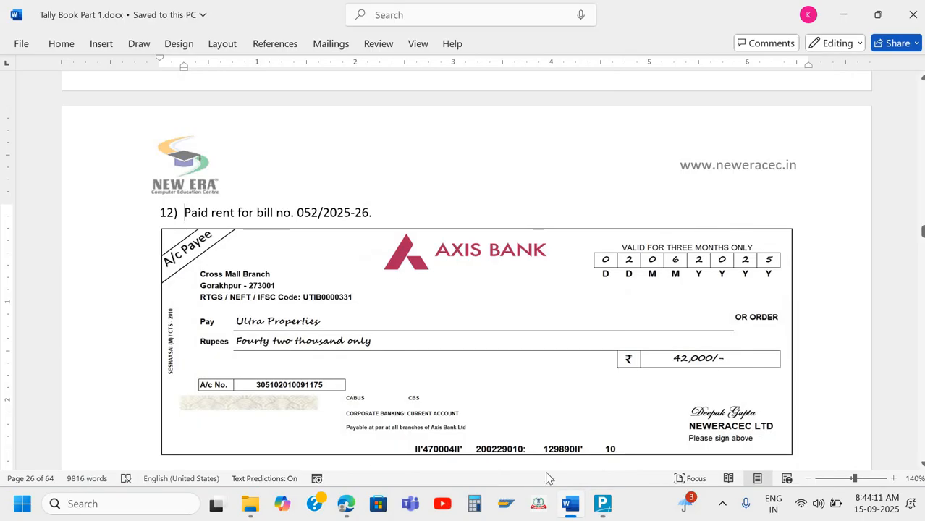
pyautogui.scroll(-5, 822, 409)
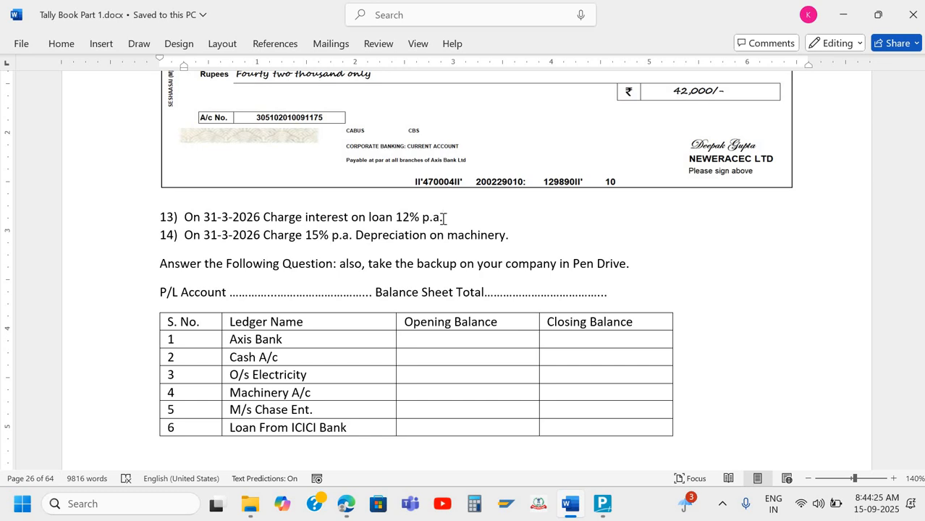
pyautogui.hotkey('alt', 'Tab')
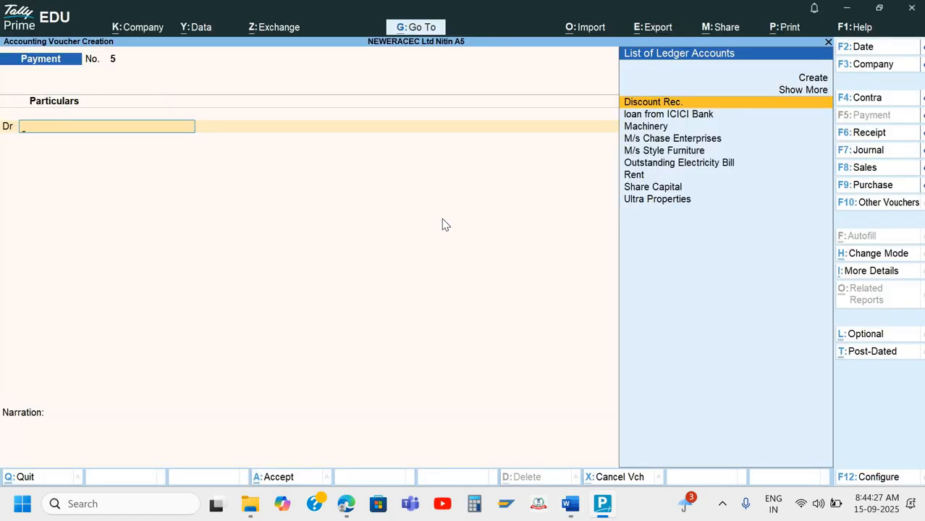
# Discard the blank payment voucher without quitting Tally
pyautogui.press('Escape')
pyautogui.press('y')
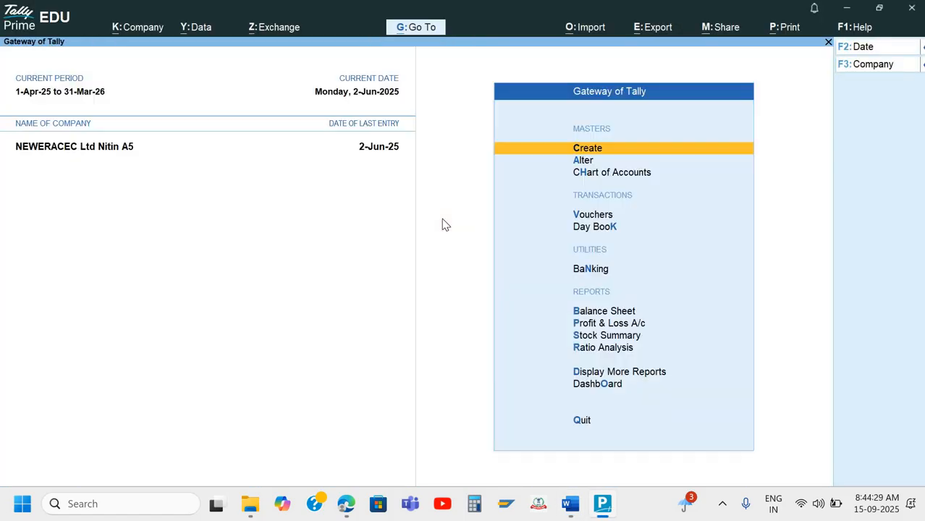
pyautogui.press('Escape')
pyautogui.press('n')
# Check the Balance Sheet's 1,60,000 Secured Loans against the answer sheet, then bring up the calculator
pyautogui.press('b')
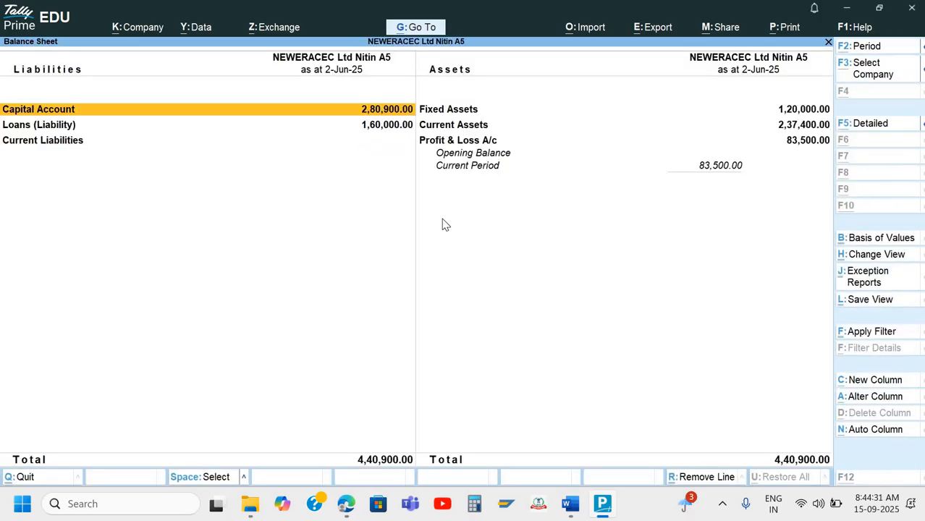
pyautogui.press('Down')
pyautogui.press('Down')
pyautogui.press('Down')
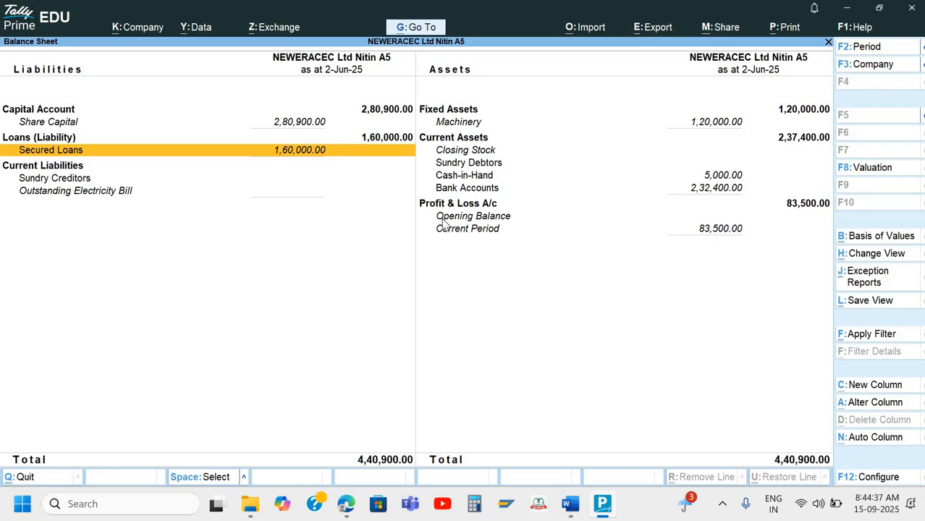
pyautogui.hotkey('alt', 'Tab')
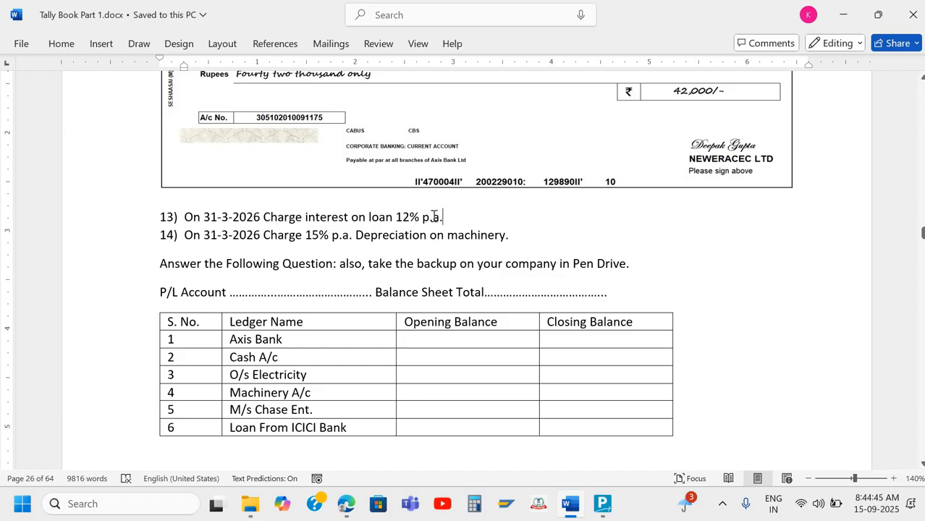
pyautogui.hotkey('alt', 'Tab')
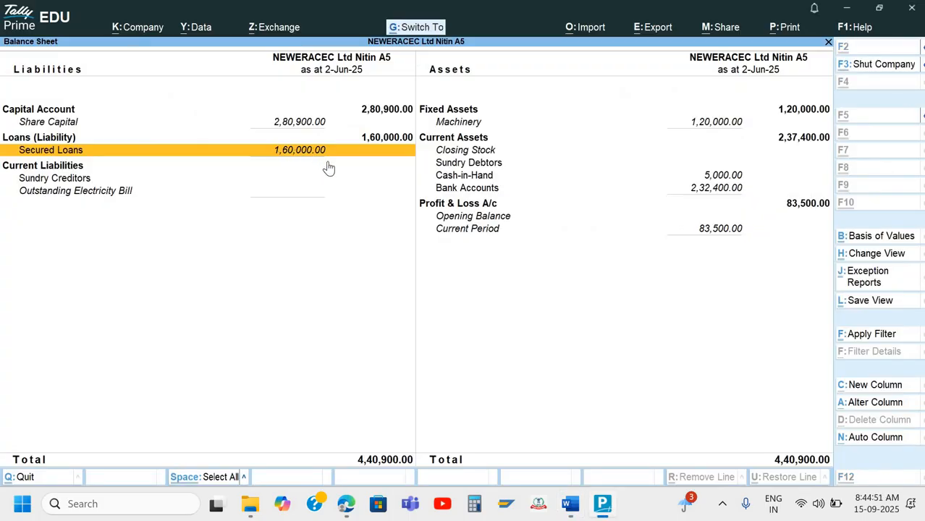
pyautogui.hotkey('ctrl', 'n')
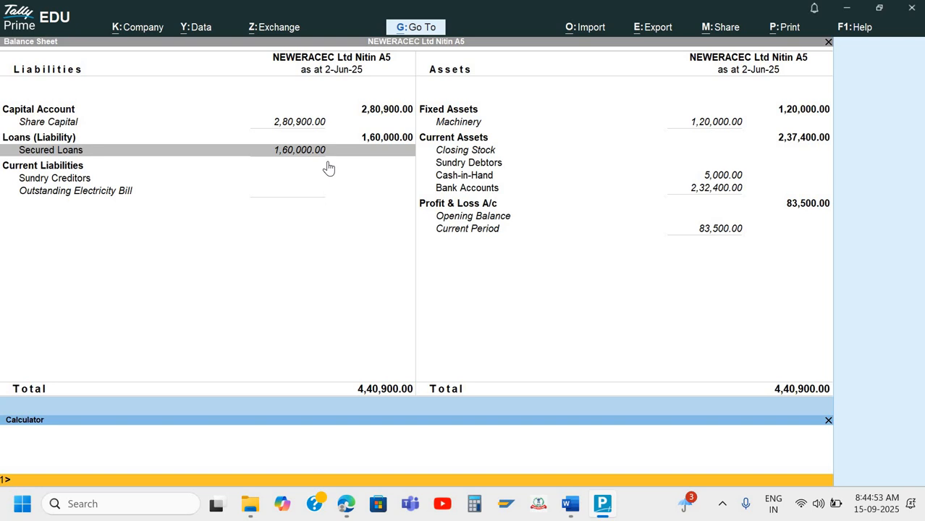
# Calculate 160000*12% as 19,200, then close the calculator and Balance Sheet
pyautogui.write('160000*12%')
pyautogui.press('Return')
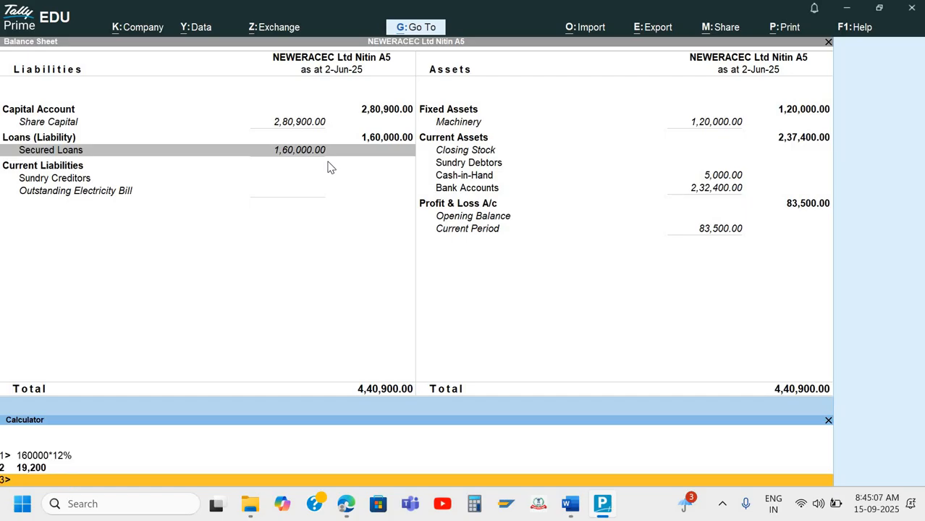
pyautogui.press('ctrl')
pyautogui.hotkey('ctrl', 'm')
pyautogui.press('Escape')
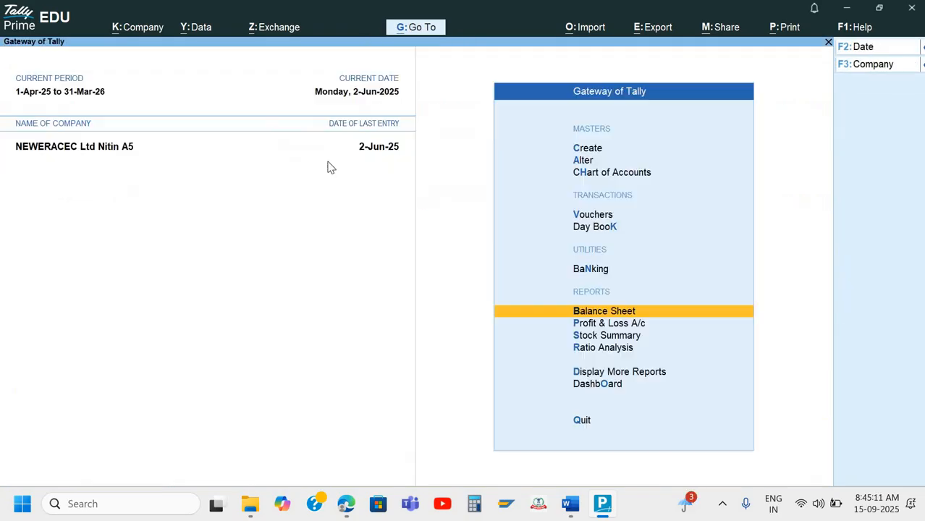
# Open voucher entry dated 31-Mar-26
pyautogui.press('c')
pyautogui.press('Down')
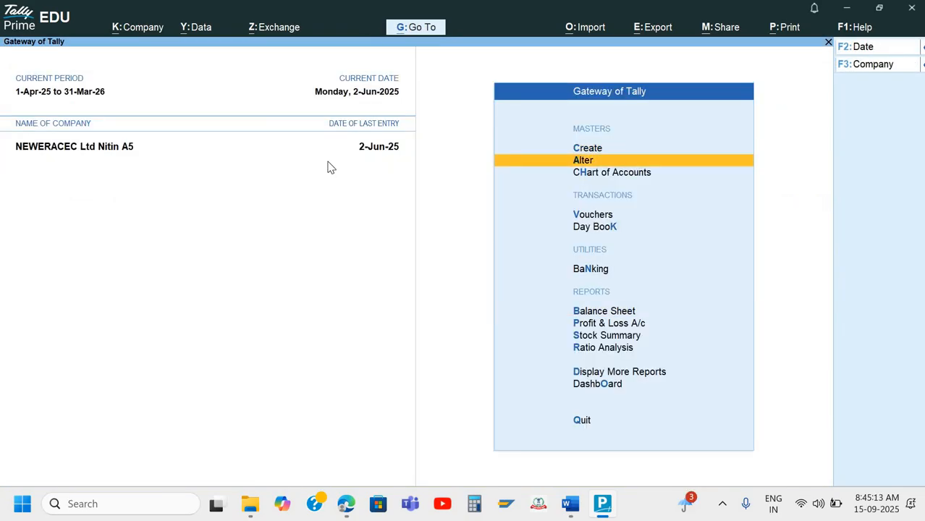
pyautogui.press('Down')
pyautogui.press('Down')
pyautogui.press('Return')
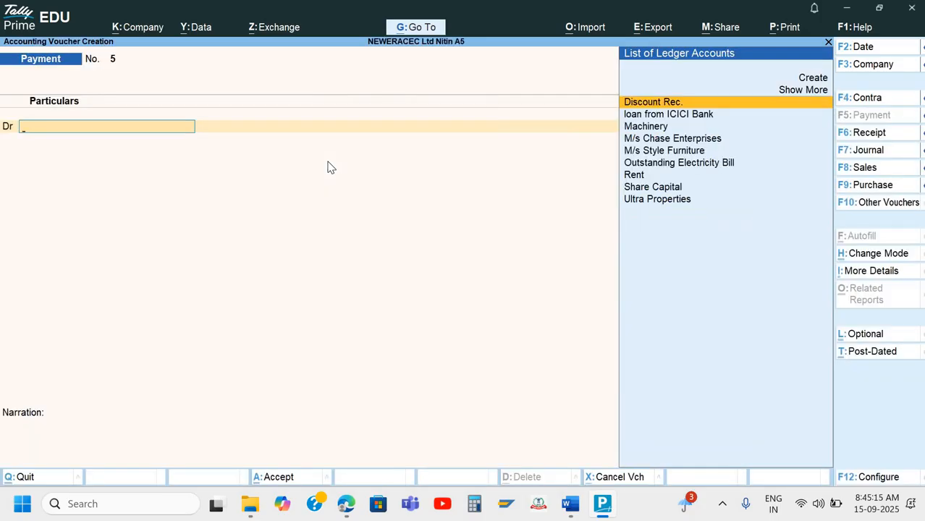
pyautogui.press('F2')
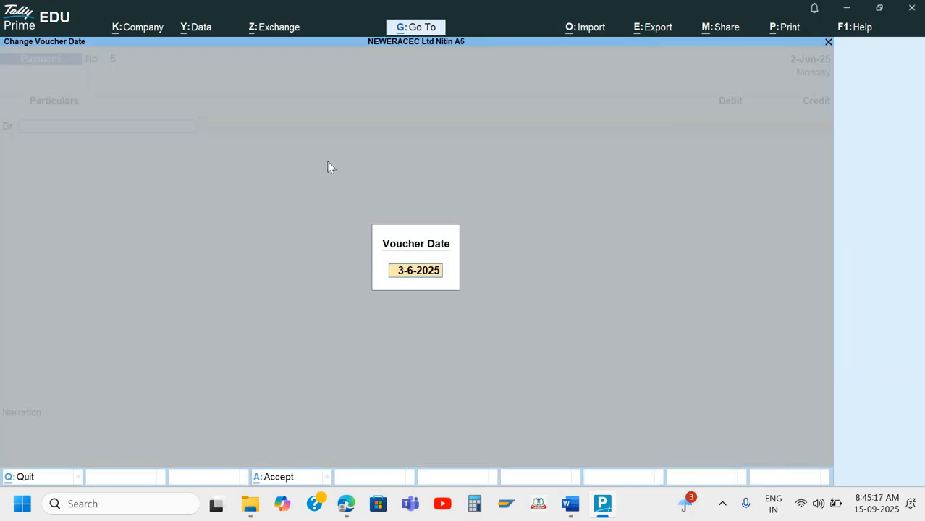
pyautogui.write('31-3')
pyautogui.press('Return')
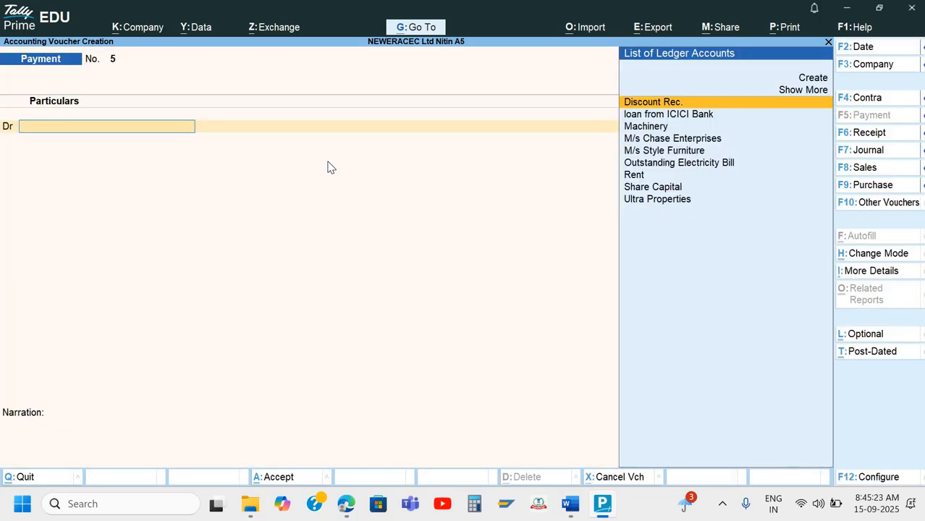
# Change the voucher to Journal No. 3 and move to its debit ledger line
pyautogui.press('F7')
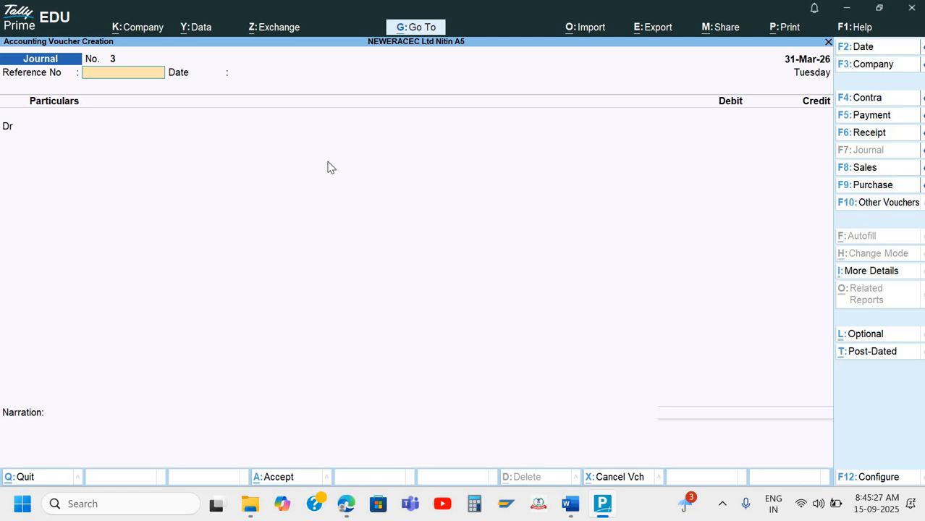
pyautogui.hotkey('alt', 'Tab')
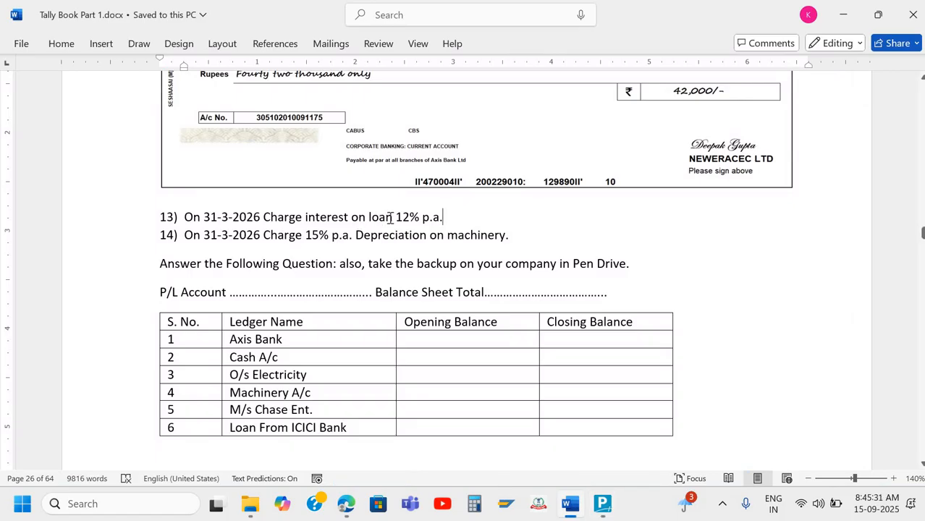
pyautogui.hotkey('alt', 'Tab')
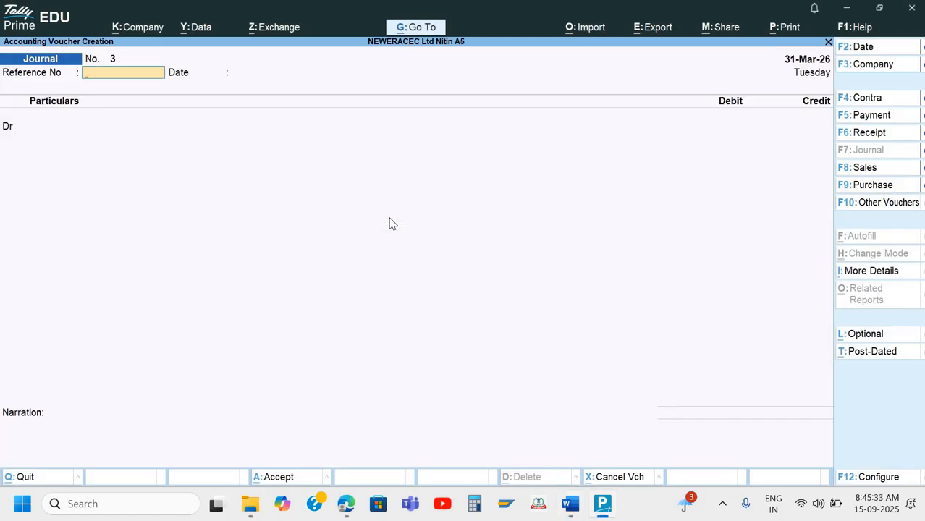
pyautogui.press('Return')
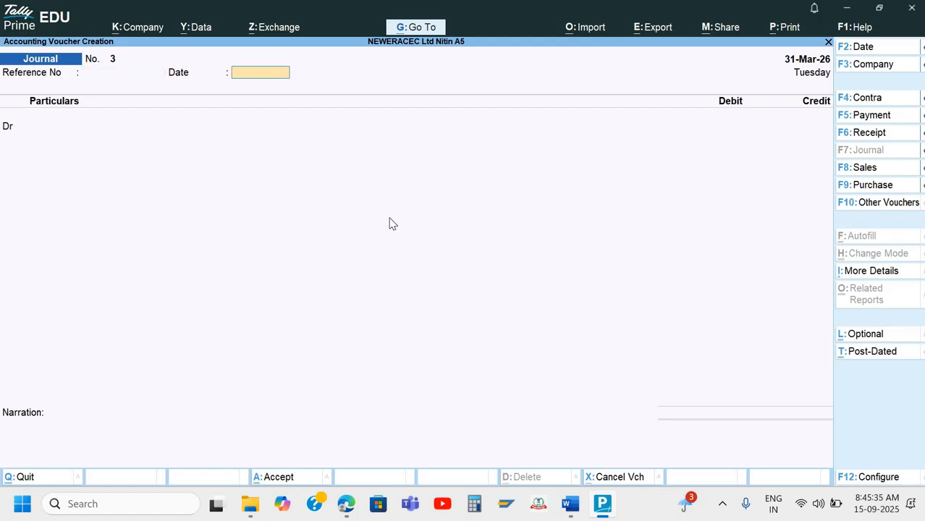
pyautogui.press('Return')
# Create the ledger 'Interest on Loan' under Indirect Expenses from the debit ledger field
pyautogui.write('In')
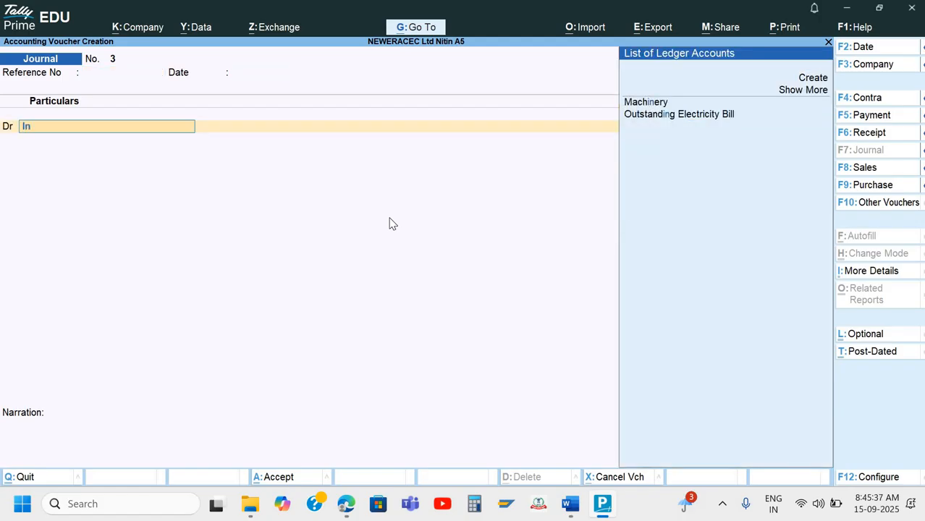
pyautogui.hotkey('alt', 'c')
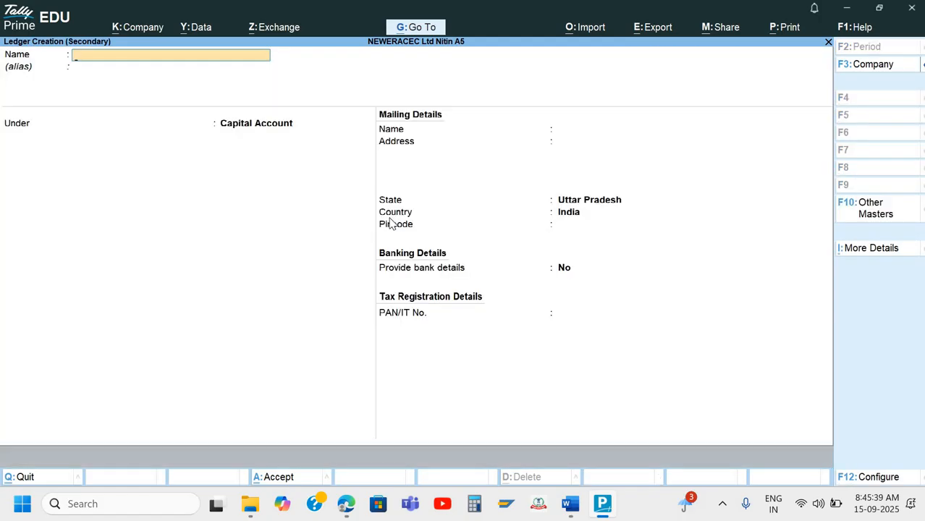
pyautogui.write('Interest on Loan')
pyautogui.press('Return')
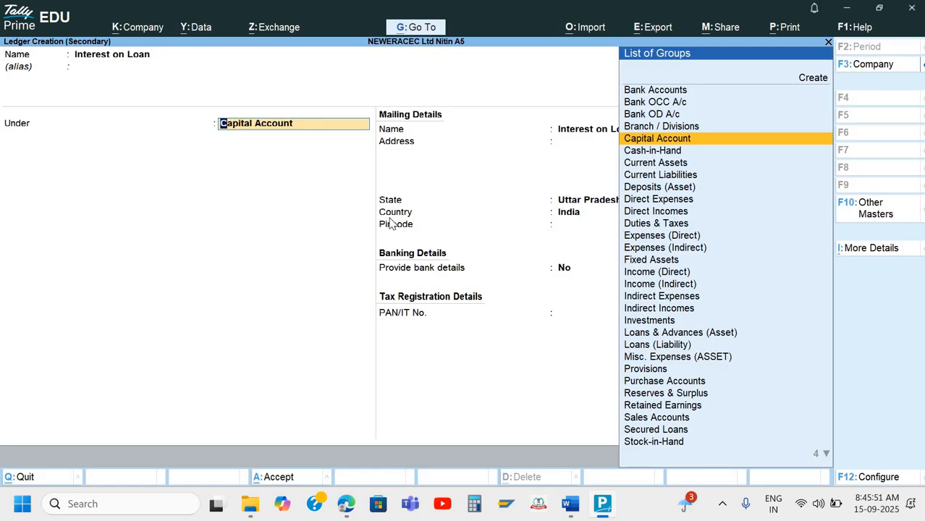
pyautogui.write('In')
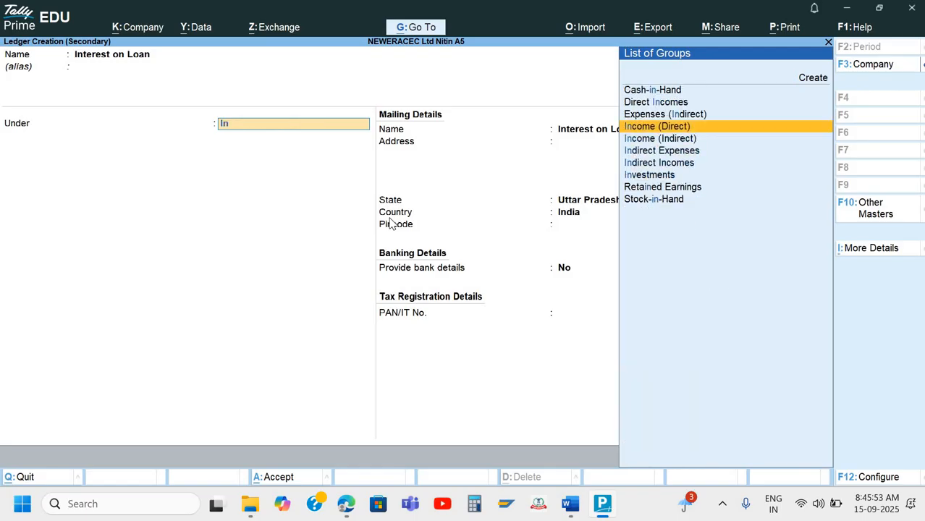
pyautogui.press('Down')
pyautogui.press('Down')
pyautogui.press('Return')
pyautogui.press('Return')
pyautogui.hotkey('ctrl', 'a')
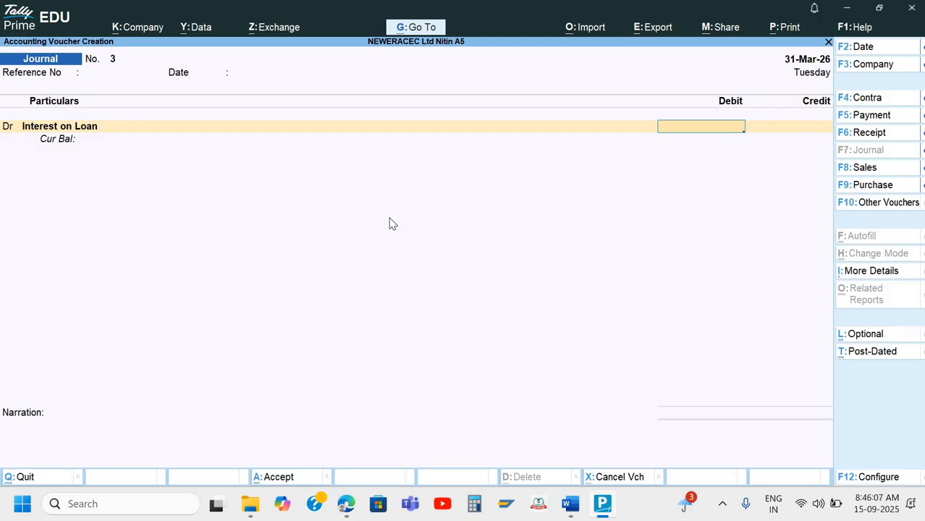
# Debit Interest on Loan with 19,200, calculated as 160000*12%
pyautogui.press('BackSpace')
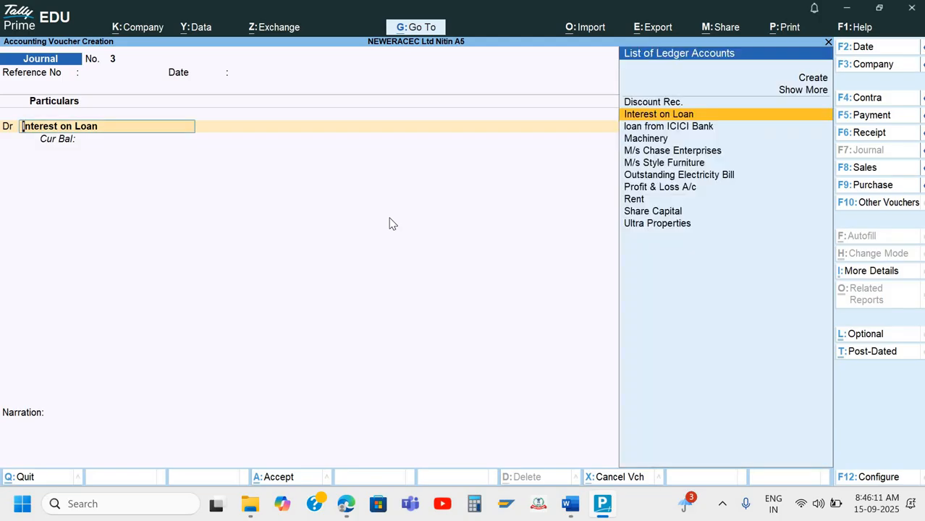
pyautogui.press('Return')
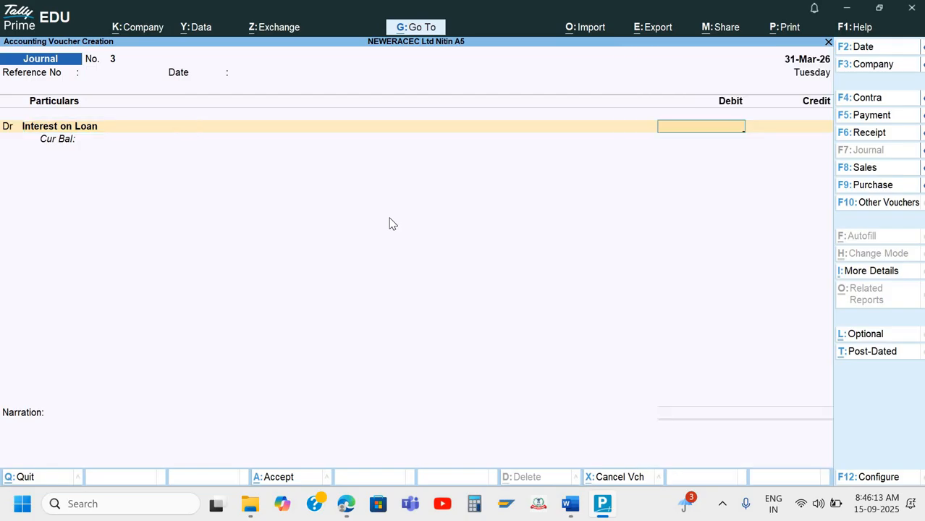
pyautogui.hotkey('ctrl', 'n')
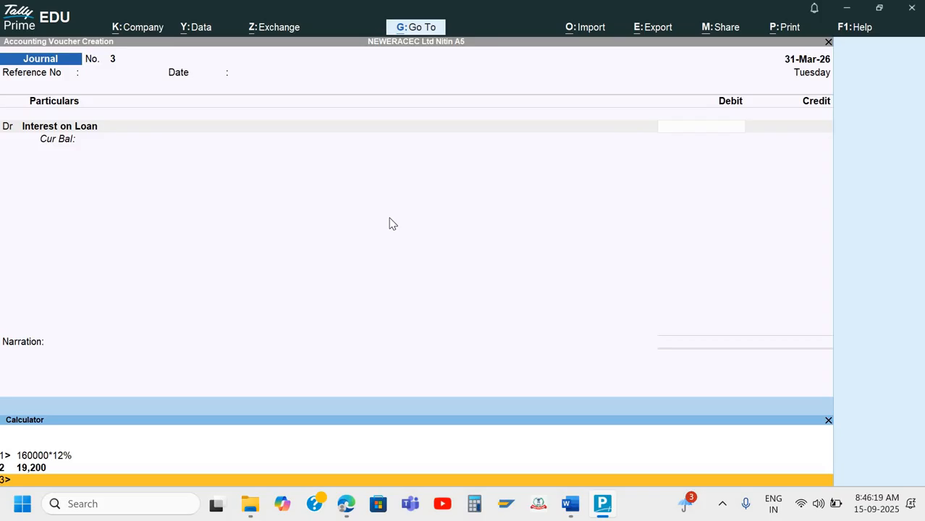
pyautogui.write('160000*12%')
pyautogui.press('Return')
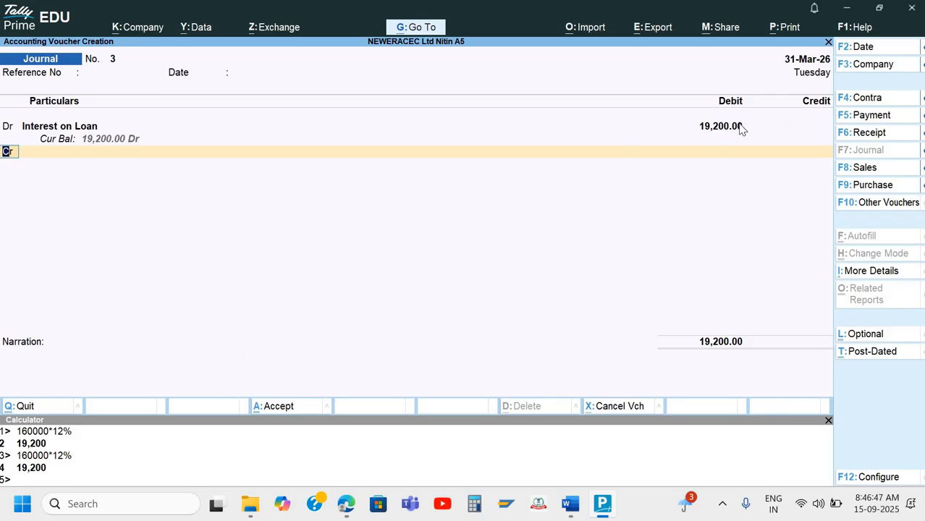
# Credit loan from ICICI Bank with the matching 19,200.00
pyautogui.press('Return')
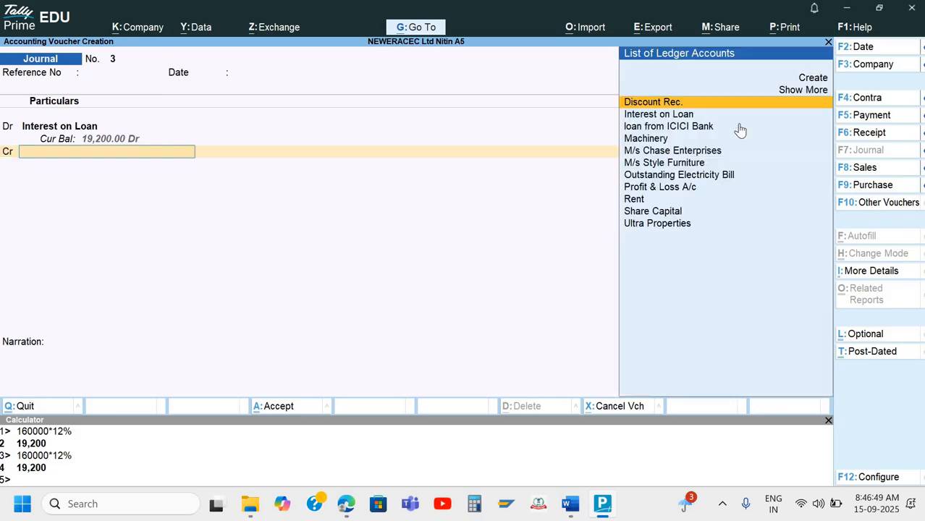
pyautogui.press('Down')
pyautogui.press('Down')
pyautogui.press('Down')
pyautogui.press('Down')
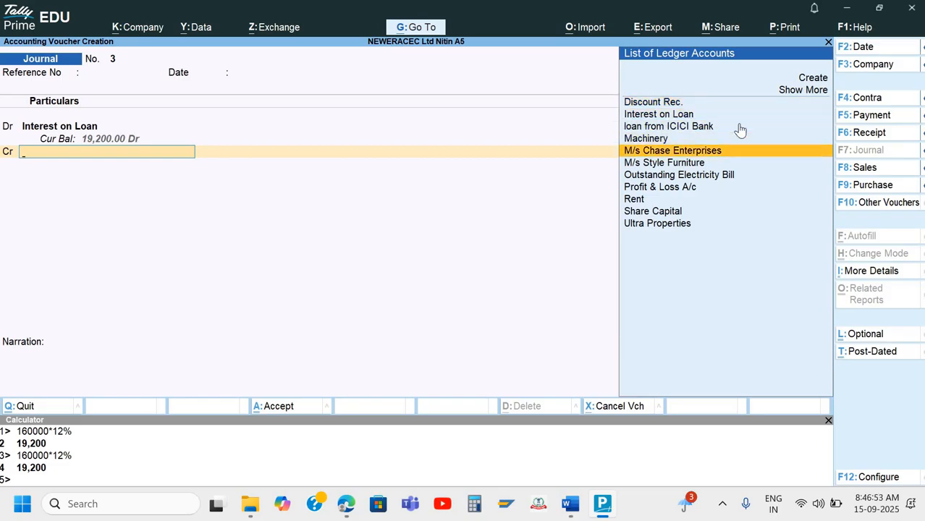
pyautogui.press('Up')
pyautogui.press('Up')
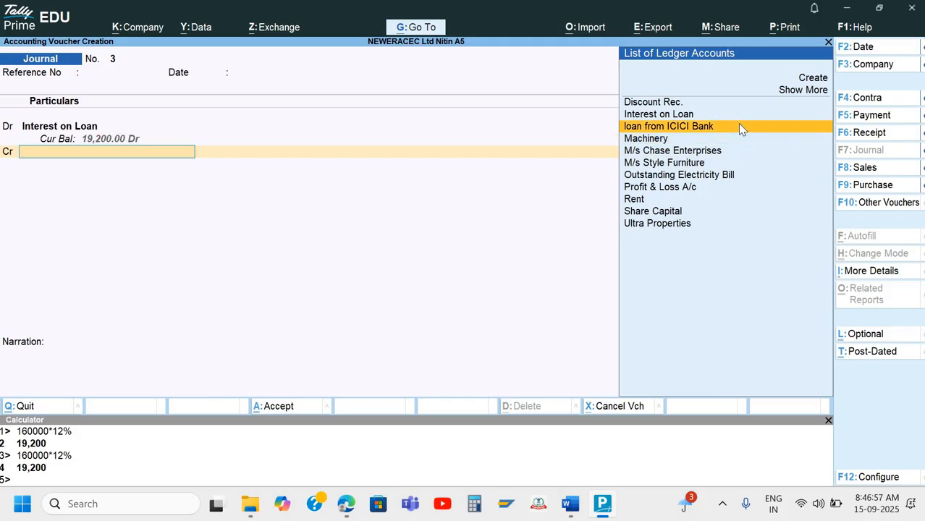
pyautogui.press('Return')
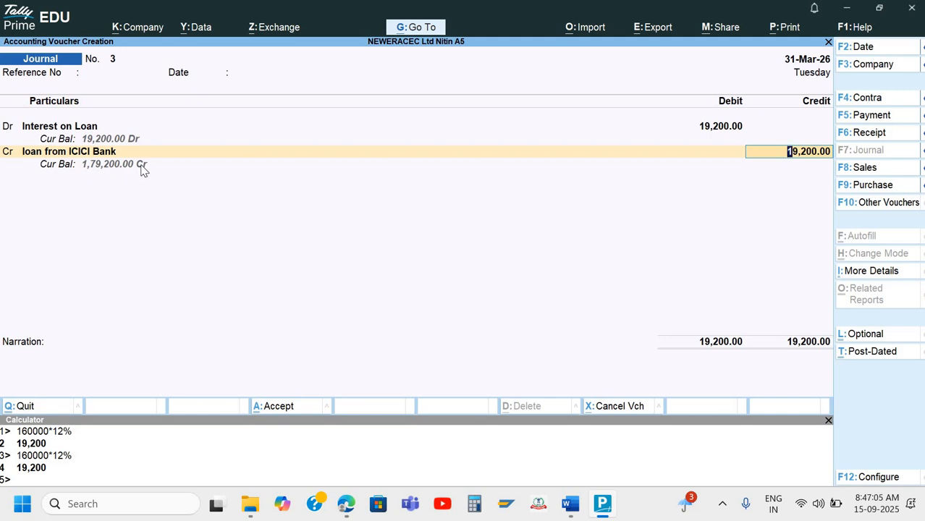
pyautogui.press('Return')
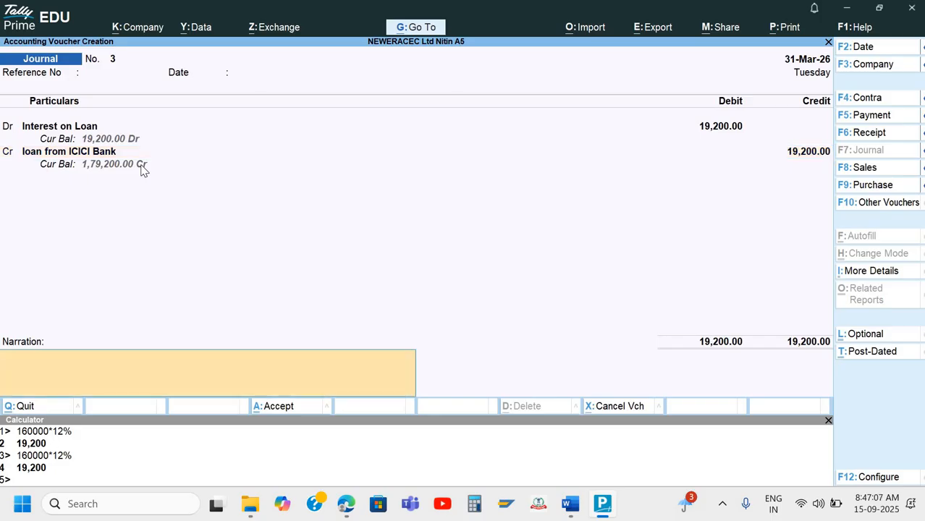
pyautogui.hotkey('ctrl', 'n')
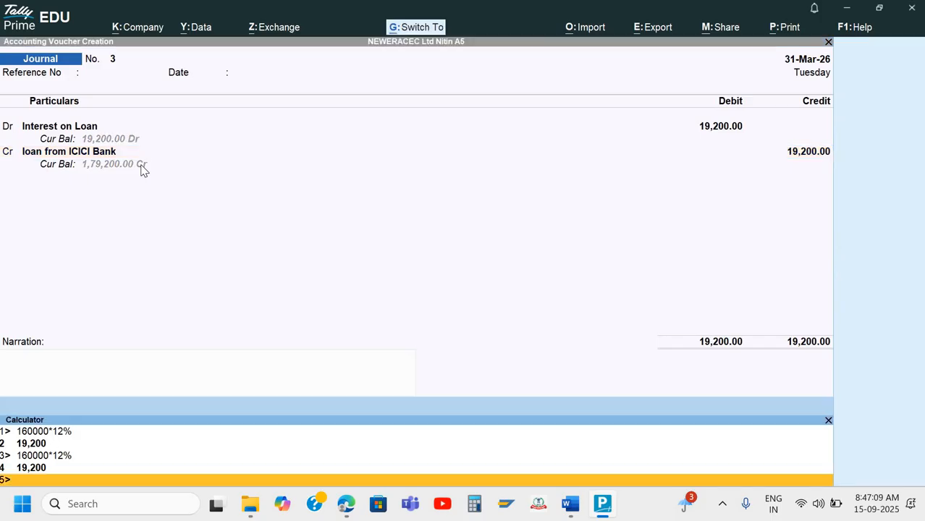
pyautogui.hotkey('ctrl', 'n')
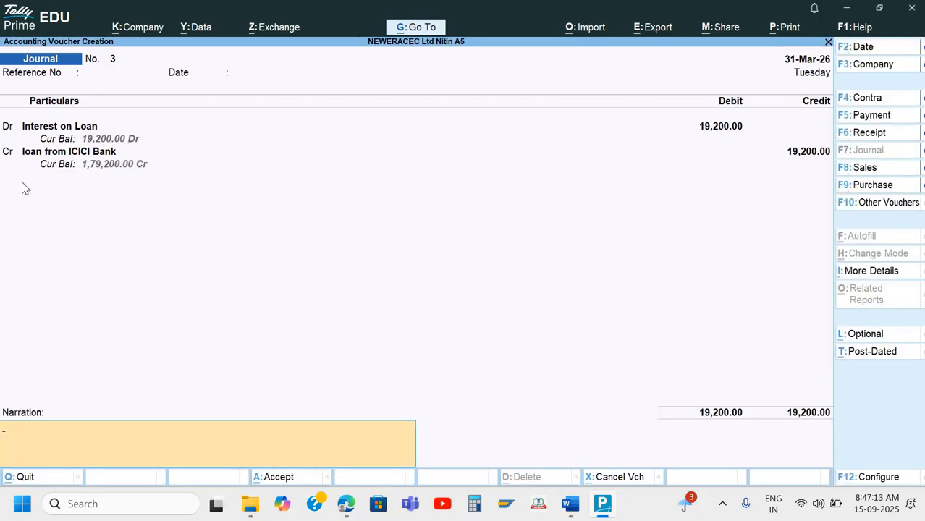
pyautogui.write('Bein')
pyautogui.press('BackSpace')
pyautogui.write('ng intee')
pyautogui.press('BackSpace')
pyautogui.write('rest due for the')
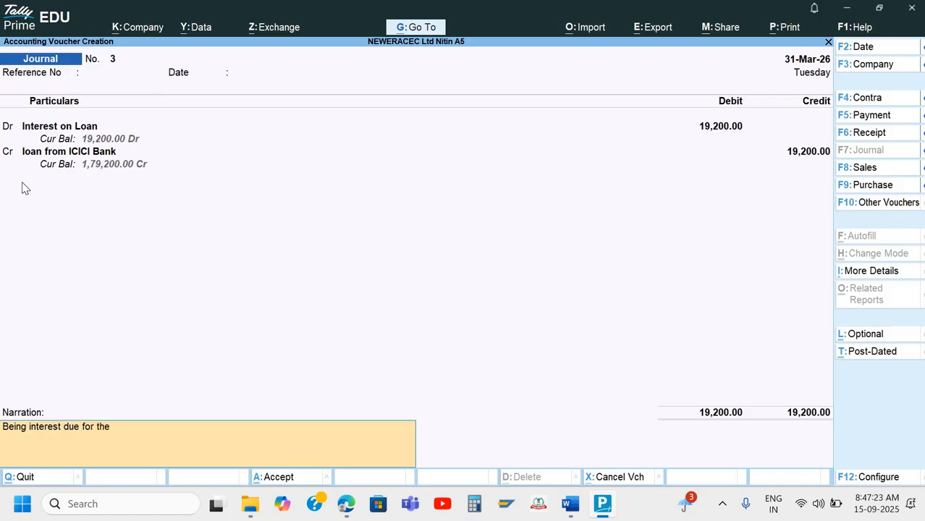
pyautogui.write('  month o')
pyautogui.press('BackSpace')
pyautogui.press('BackSpace')
pyautogui.press('BackSpace')
pyautogui.press('BackSpace')
pyautogui.press('BackSpace')
pyautogui.press('BackSpace')
pyautogui.press('BackSpace')
pyautogui.press('BackSpace')
pyautogui.press('BackSpace')
pyautogui.press('BackSpace')
pyautogui.write('the')
pyautogui.press('BackSpace')
pyautogui.press('BackSpace')
pyautogui.press('BackSpace')
pyautogui.write('year @12%')
# Save journal voucher 3 and switch over to the Word answer sheet
pyautogui.press('Return')
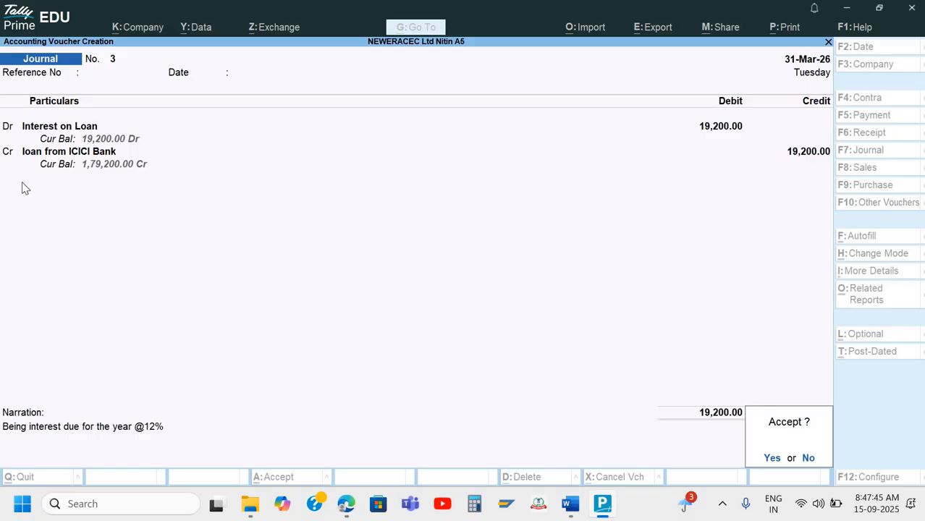
pyautogui.press('Return')
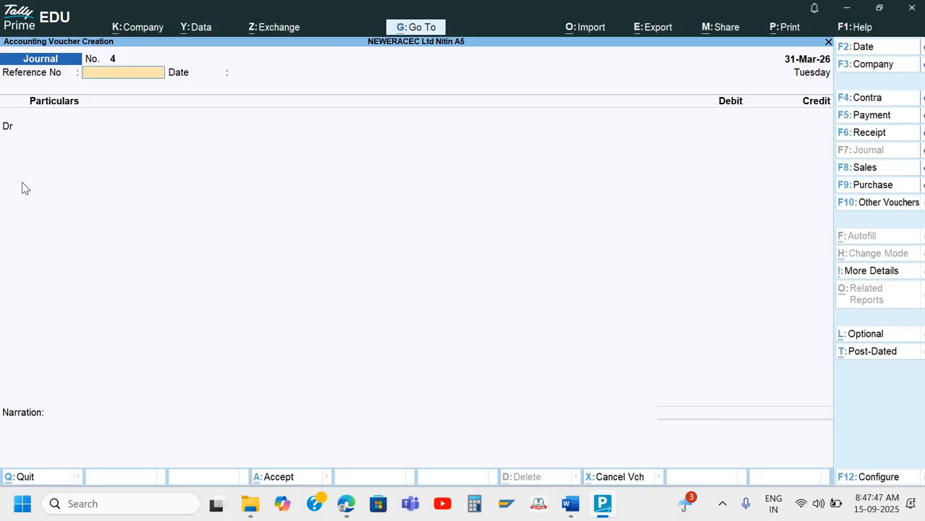
pyautogui.hotkey('alt', 'Tab')
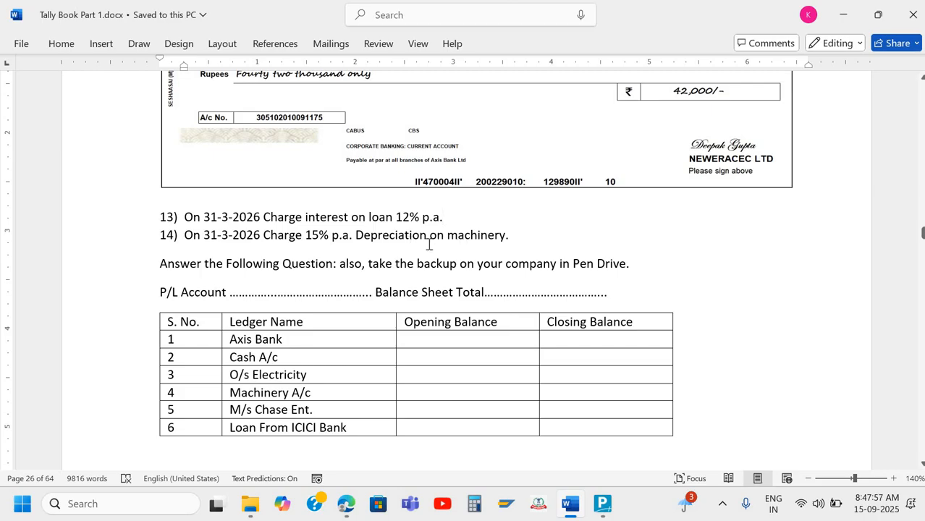
# After reading question 14 on machinery depreciation, return to TallyPrime's blank journal voucher No. 4
pyautogui.hotkey('alt', 'Tab')
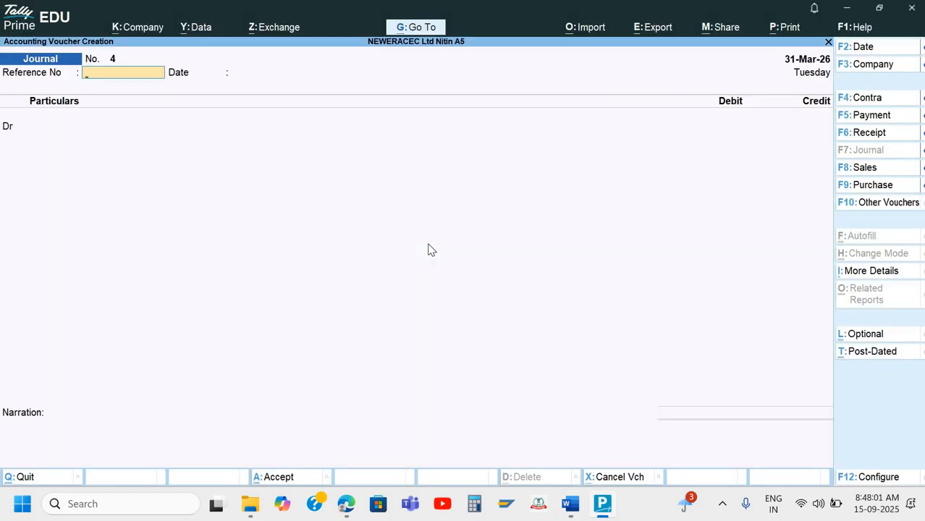
# View the detailed Balance Sheet to confirm Machinery stands at 1,20,000.00
pyautogui.press('Escape')
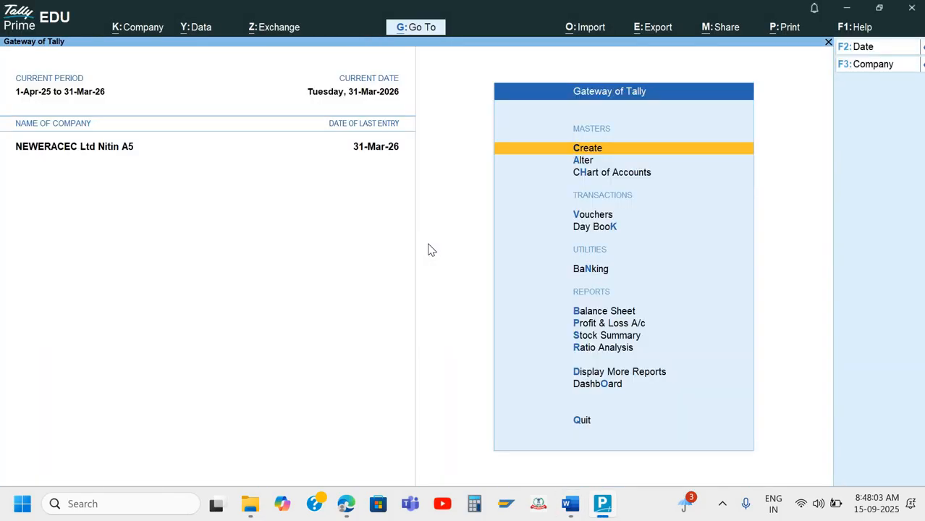
pyautogui.press('b')
pyautogui.hotkey('alt', 'F5')
pyautogui.press('Right')
pyautogui.press('Down')
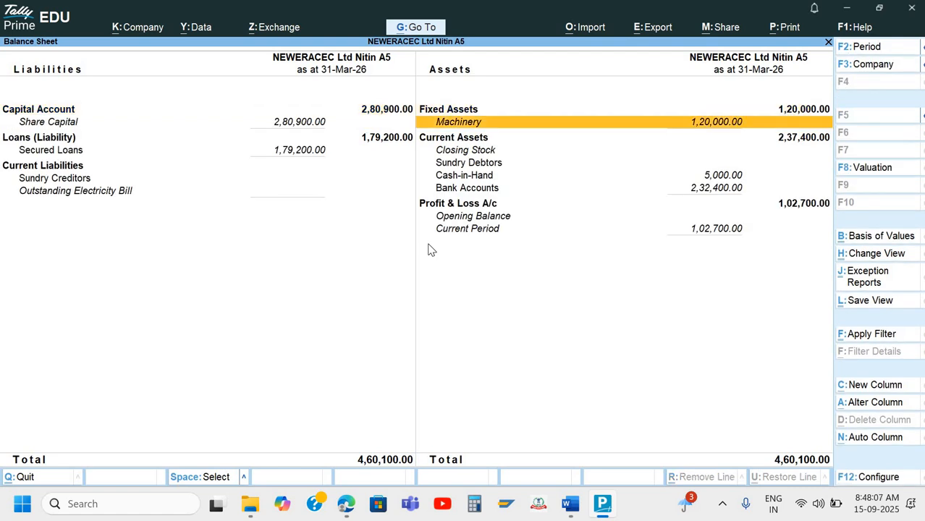
pyautogui.press('Escape')
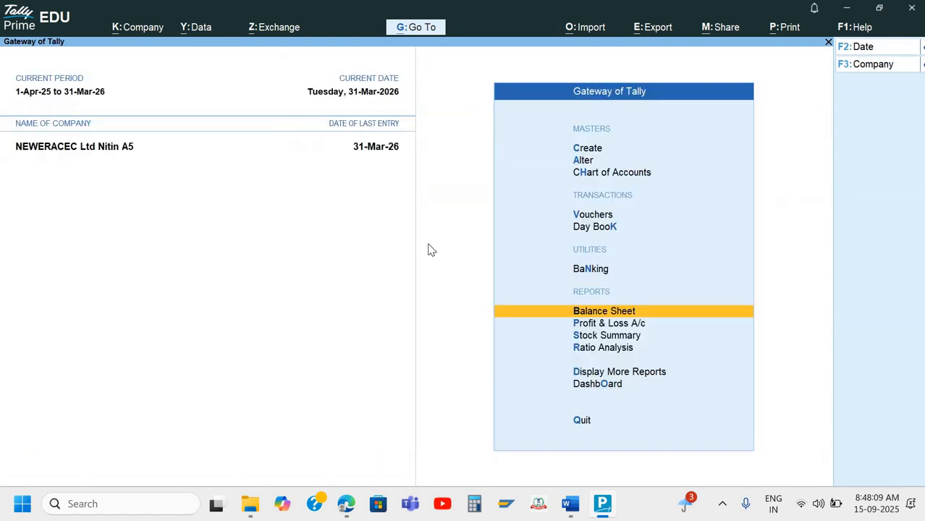
# Start a new journal voucher, No. 4, dated 31-Mar-26
pyautogui.press('Home')
pyautogui.press('Down')
pyautogui.press('Down')
pyautogui.press('Down')
pyautogui.press('Return')
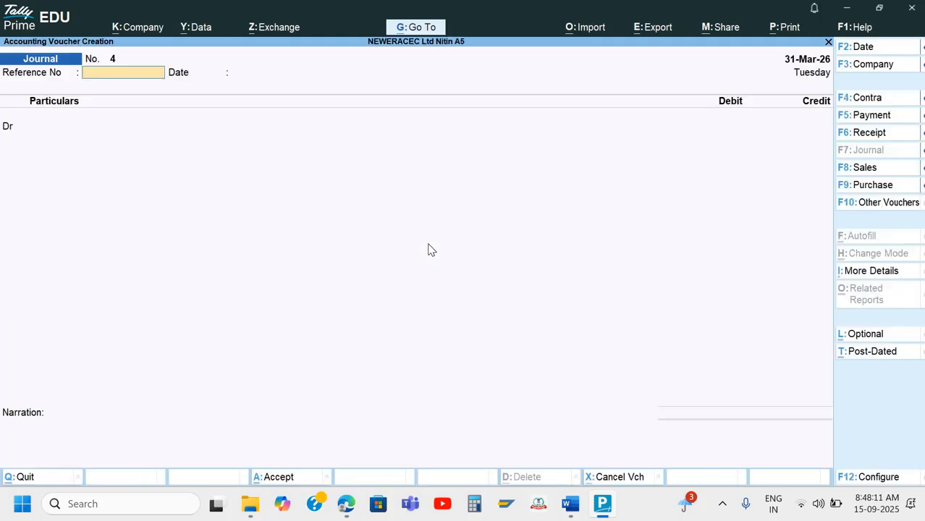
# Create a Depreciation ledger under Indirect Expenses as voucher No. 4's debit line
pyautogui.press('Return')
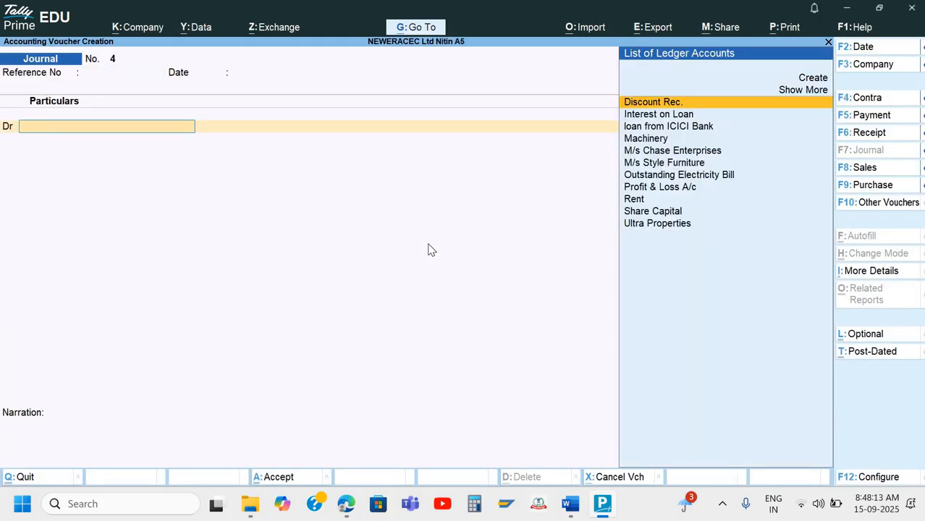
pyautogui.hotkey('alt', 'c')
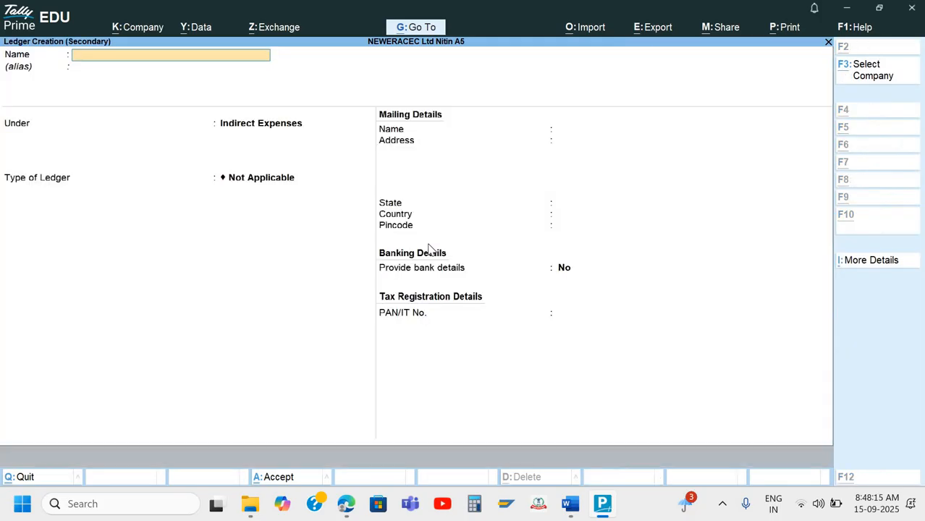
pyautogui.write('Depreci')
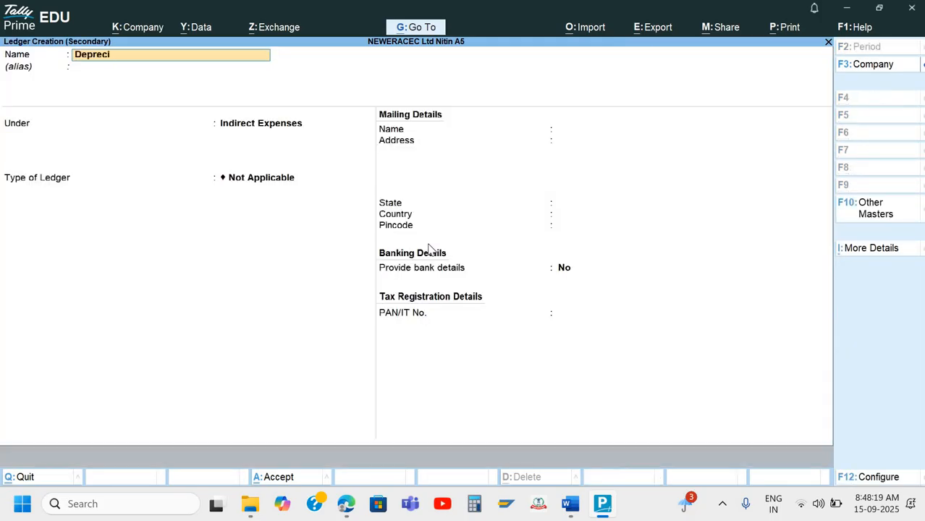
pyautogui.write('ation')
pyautogui.press('Return')
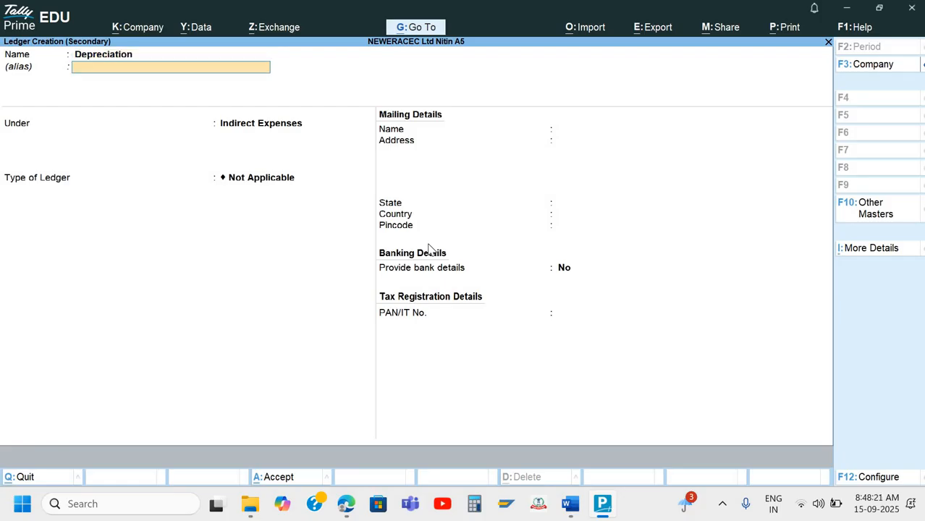
pyautogui.press('Return')
pyautogui.press('Return')
pyautogui.hotkey('ctrl', 'a')
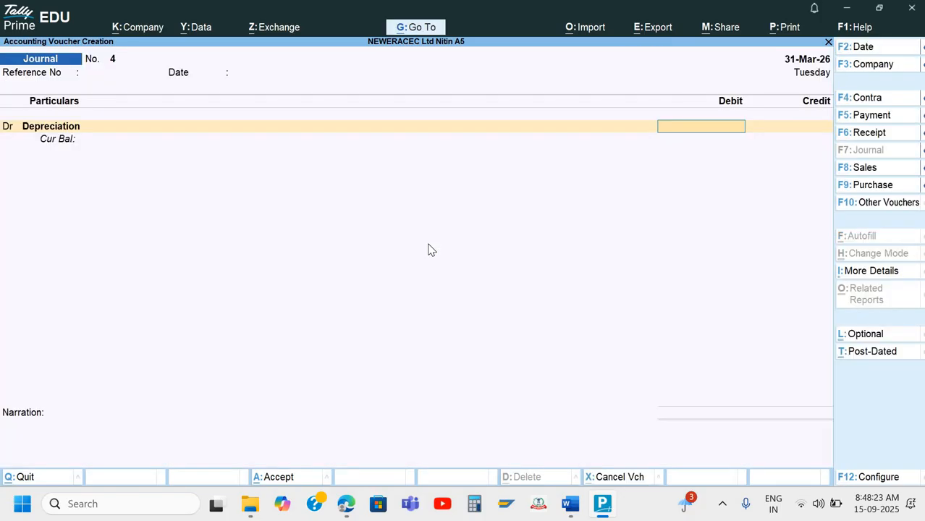
# Debit Depreciation 18,000.00 (120000 × 15% via calculator) and credit Machinery
pyautogui.hotkey('ctrl', 'n')
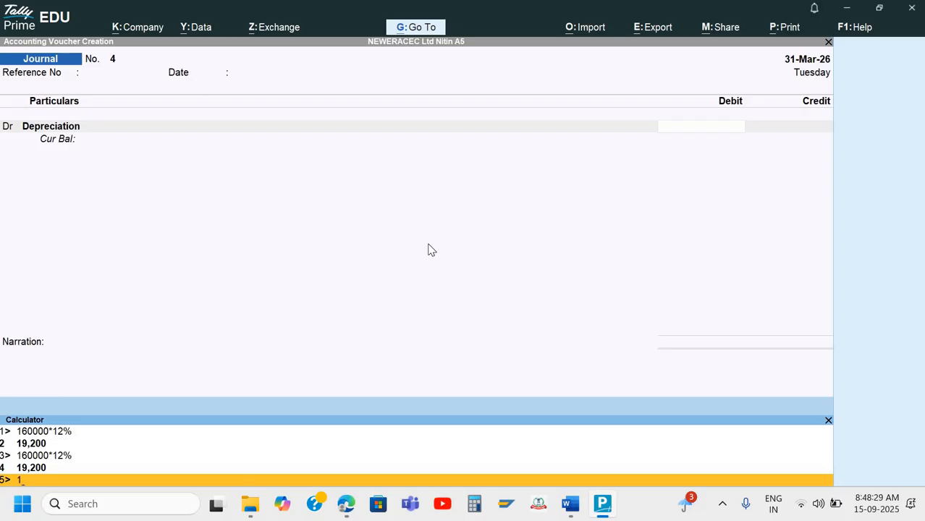
pyautogui.write('0000*15%')
pyautogui.press('Return')
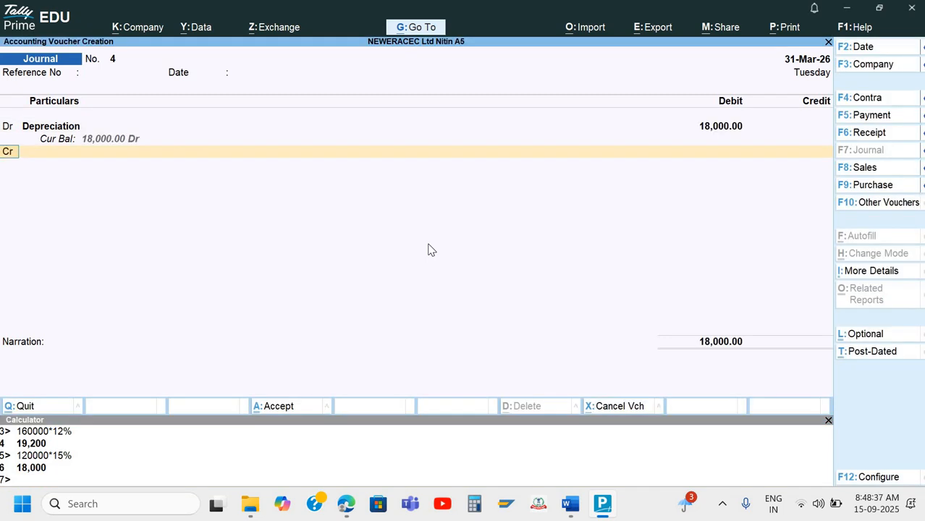
pyautogui.press('Return')
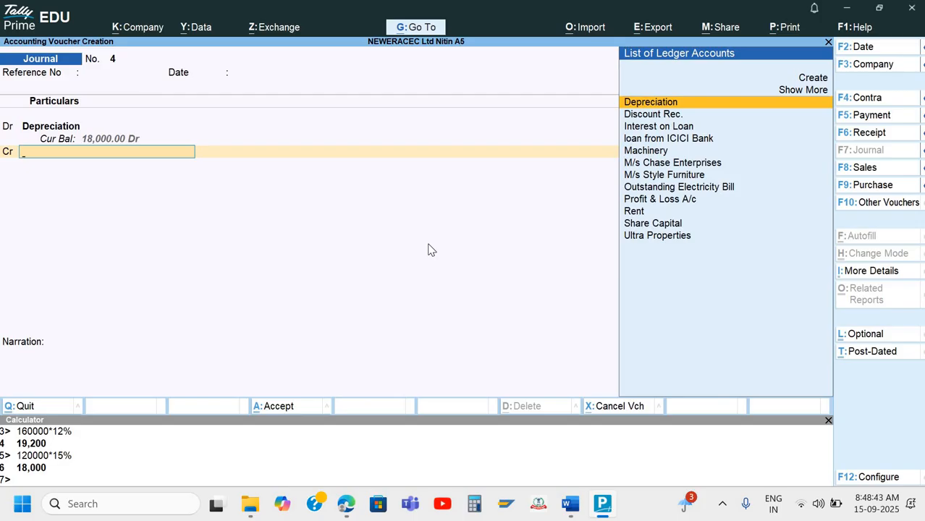
pyautogui.press('Up')
pyautogui.press('Up')
pyautogui.press('Down')
pyautogui.press('Down')
pyautogui.press('Down')
pyautogui.press('Down')
pyautogui.press('Down')
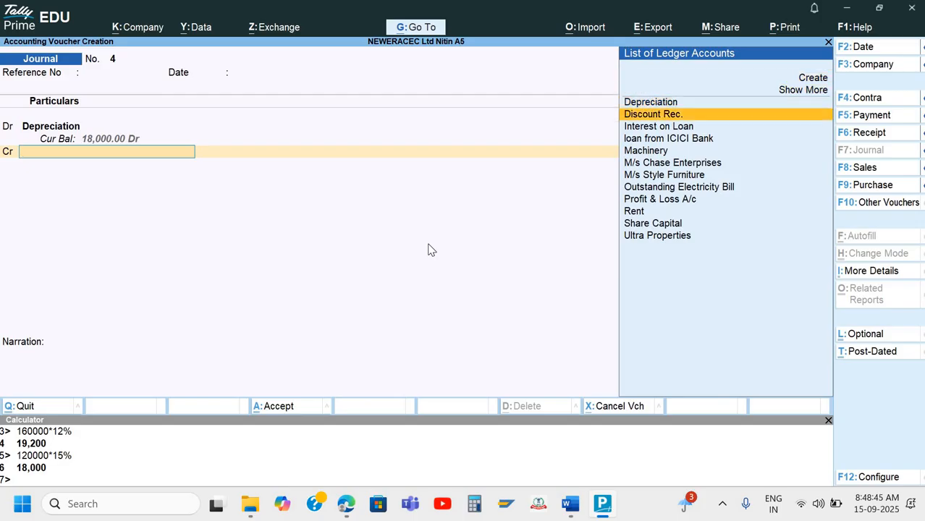
pyautogui.press('Down')
pyautogui.press('Return')
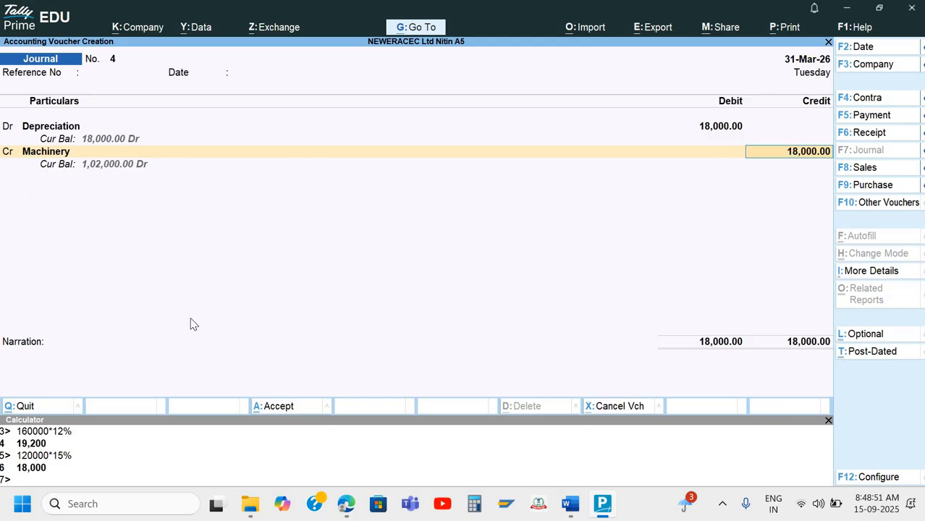
pyautogui.press('Return')
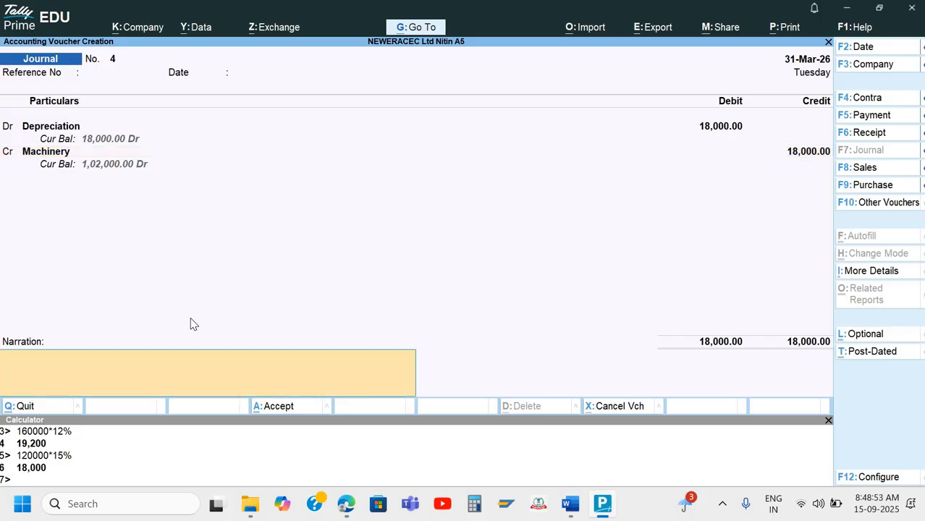
# Add the narration 'Being dep. charged @ 15% on Machinery' and save voucher 4
pyautogui.write('Beingg dep. charges')
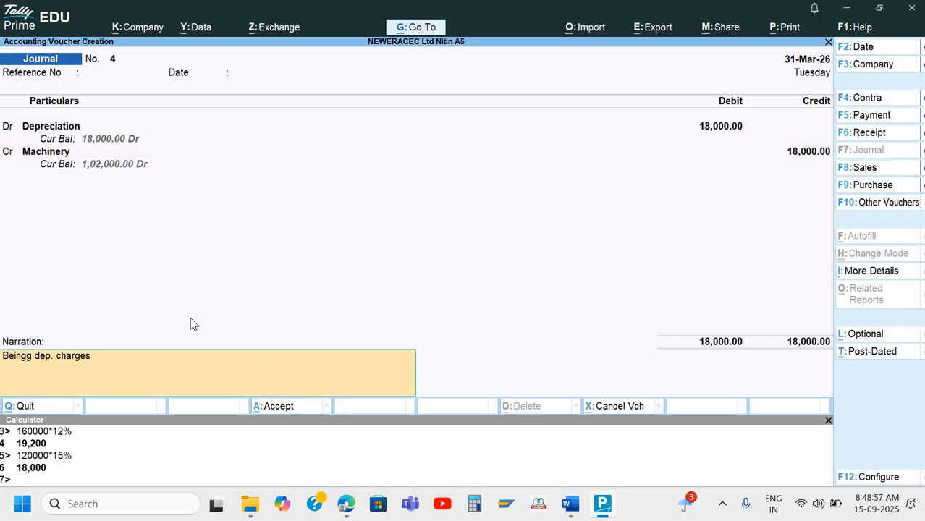
pyautogui.press('BackSpace')
pyautogui.write('d @ 15% on Machinery')
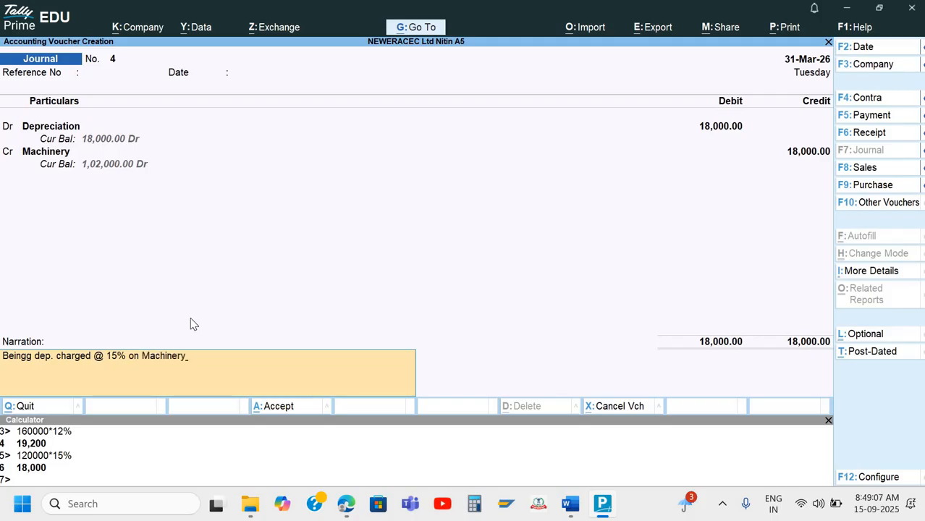
pyautogui.press('Return')
pyautogui.press('Return')
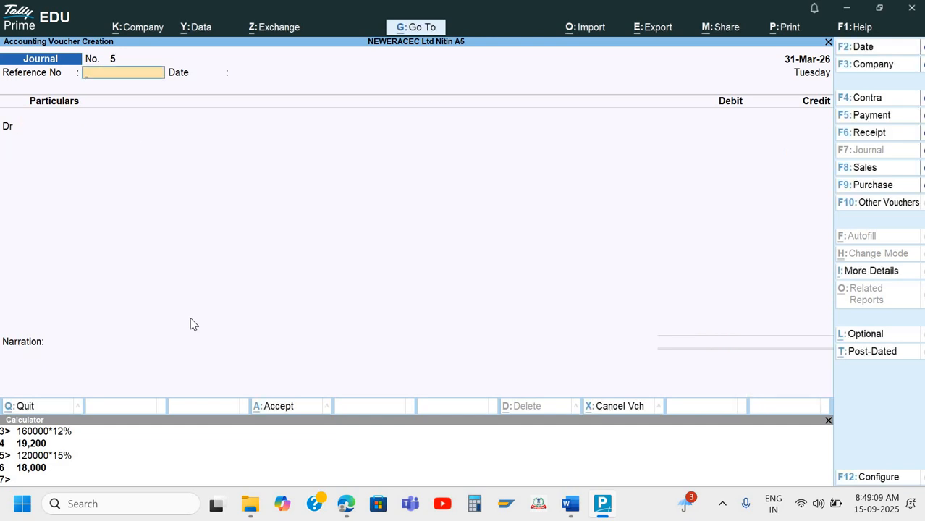
# Close voucher entry, scroll Word to the P/L Account question, then return to Tally
pyautogui.press('Escape')
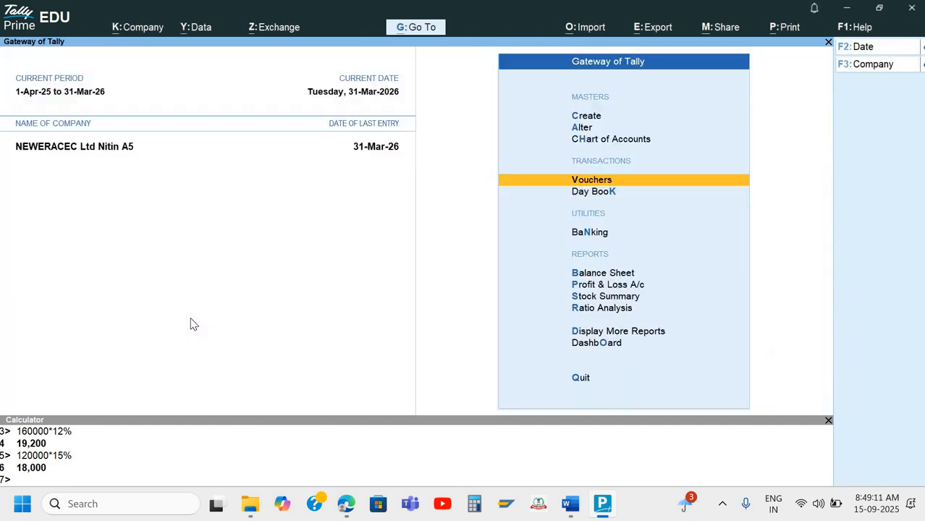
pyautogui.hotkey('alt', 'Tab')
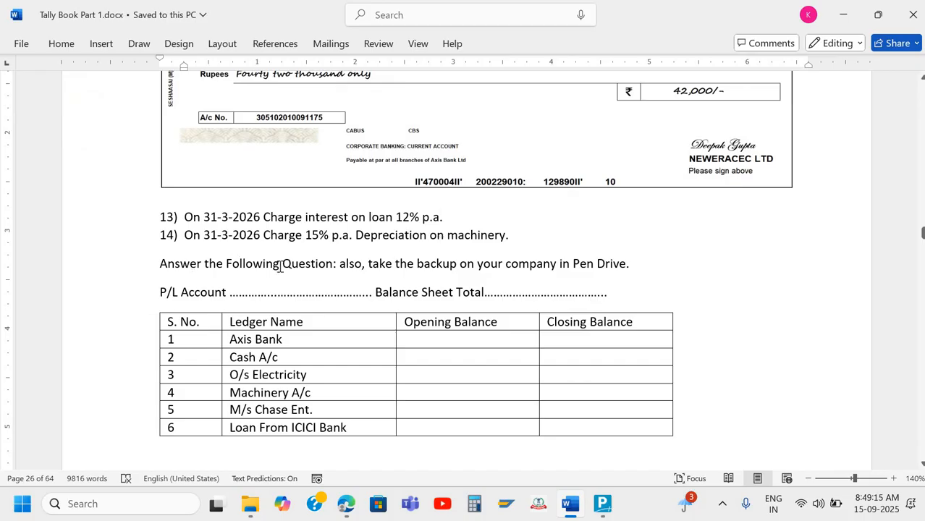
pyautogui.scroll(-1, 406, 221)
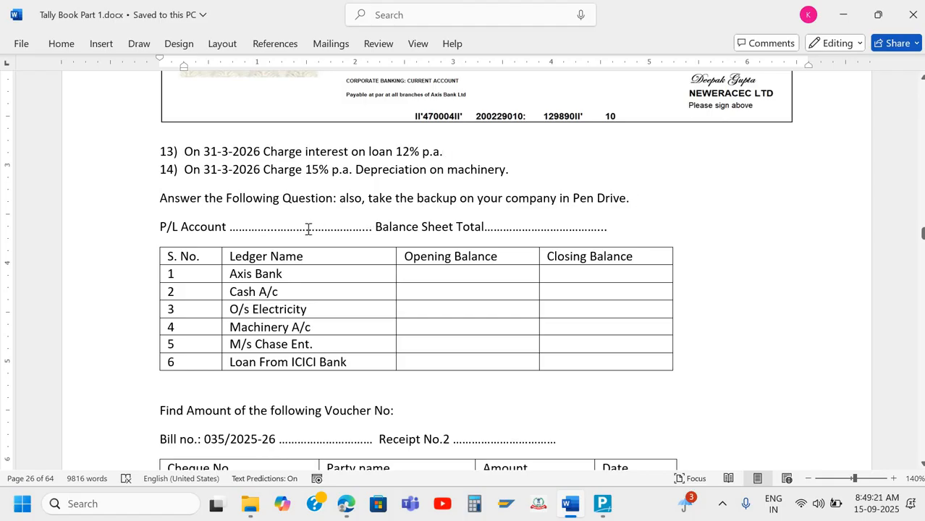
pyautogui.scroll(-1, 307, 226)
pyautogui.scroll(-1, 307, 225)
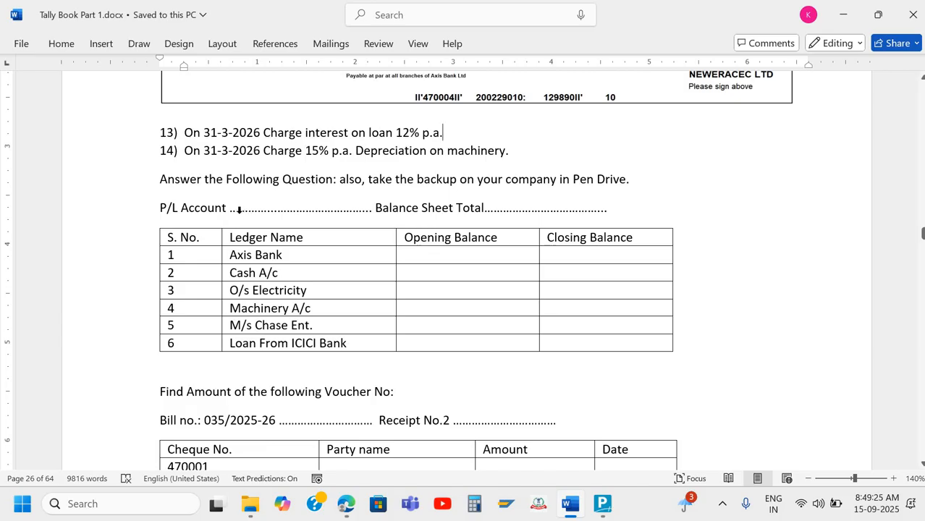
pyautogui.click(239, 209)
pyautogui.hotkey('alt', 'Tab')
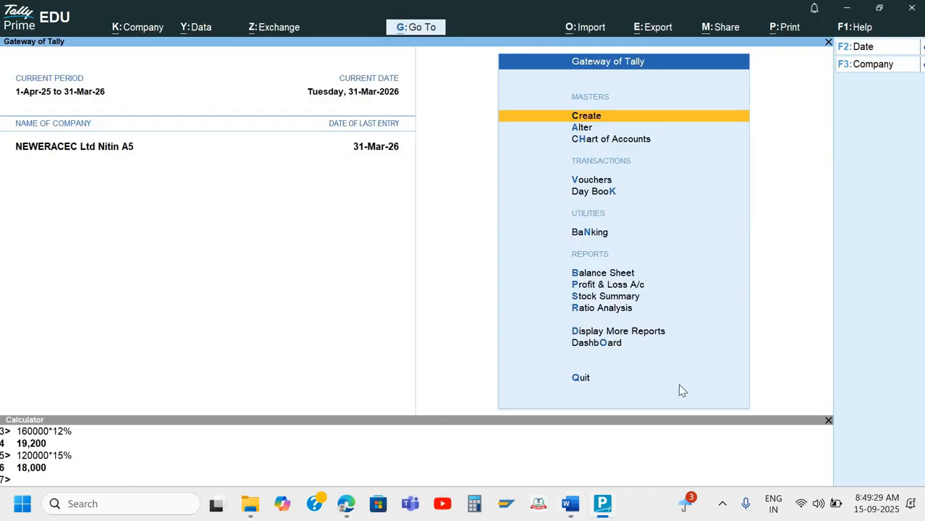
# Check the detailed Profit & Loss A/c showing Nett Loss 1,20,700.00, then open the Balance Sheet
pyautogui.press('Down')
pyautogui.press('Down')
pyautogui.press('Down')
pyautogui.press('Down')
pyautogui.press('Down')
pyautogui.press('Down')
pyautogui.press('Down')
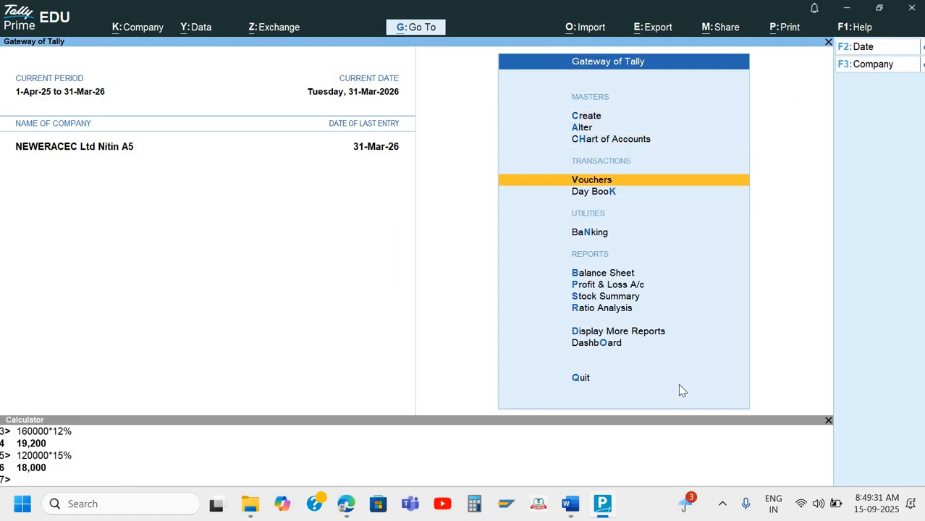
pyautogui.press('Return')
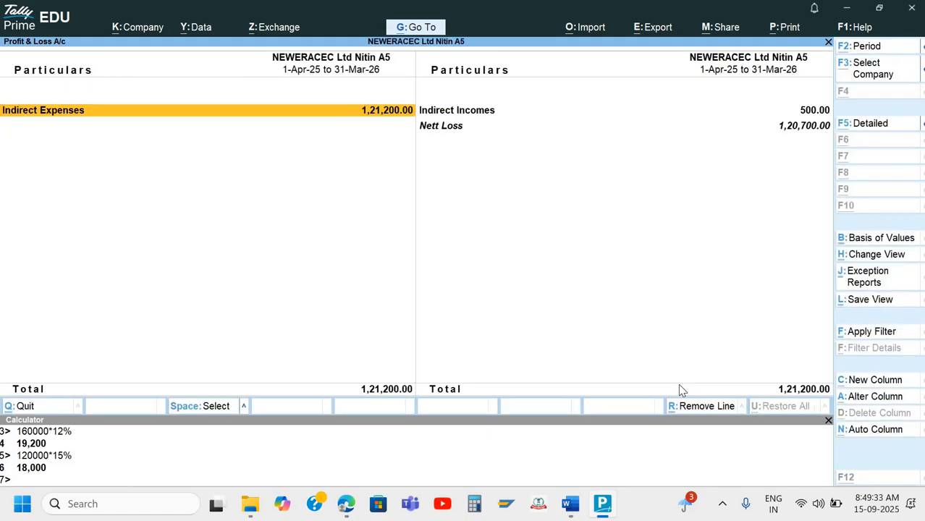
pyautogui.hotkey('alt', 'F5')
pyautogui.press('Right')
pyautogui.press('Down')
pyautogui.press('Down')
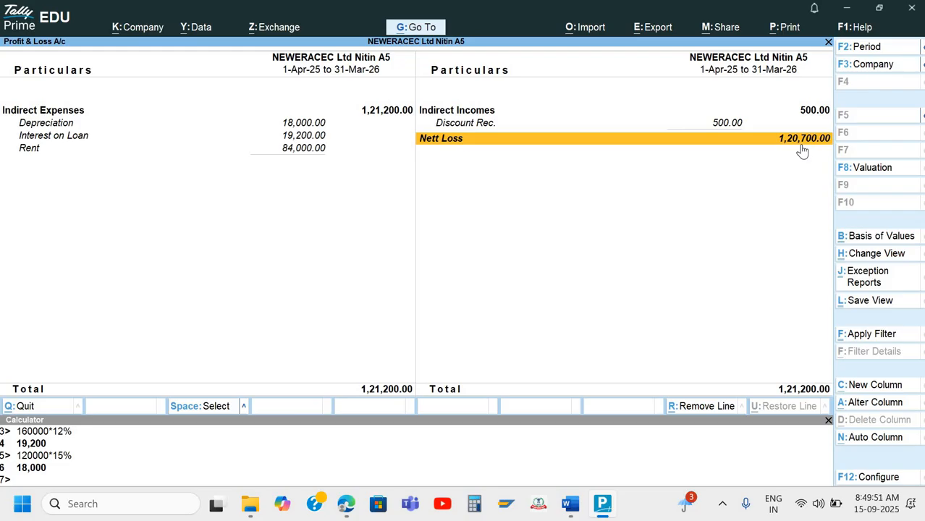
pyautogui.press('Escape')
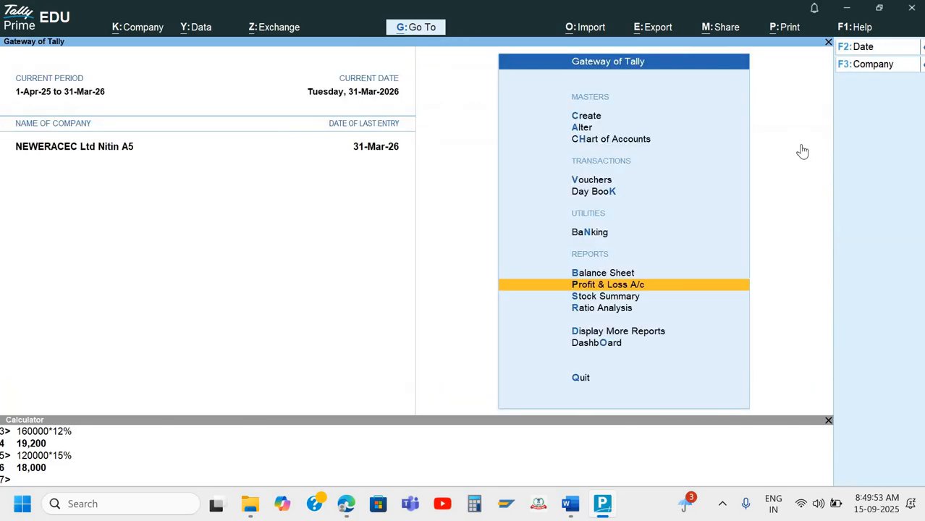
pyautogui.press('Up')
pyautogui.press('Return')
# Read the detailed Balance Sheet total of 4,60,100.00, then recheck the detailed Profit & Loss A/c
pyautogui.hotkey('alt', 'F5')
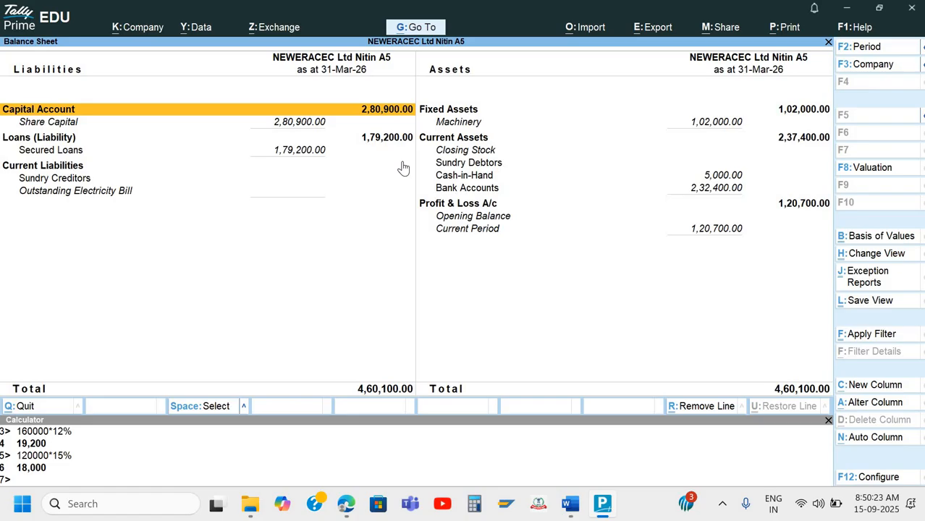
pyautogui.press('Escape')
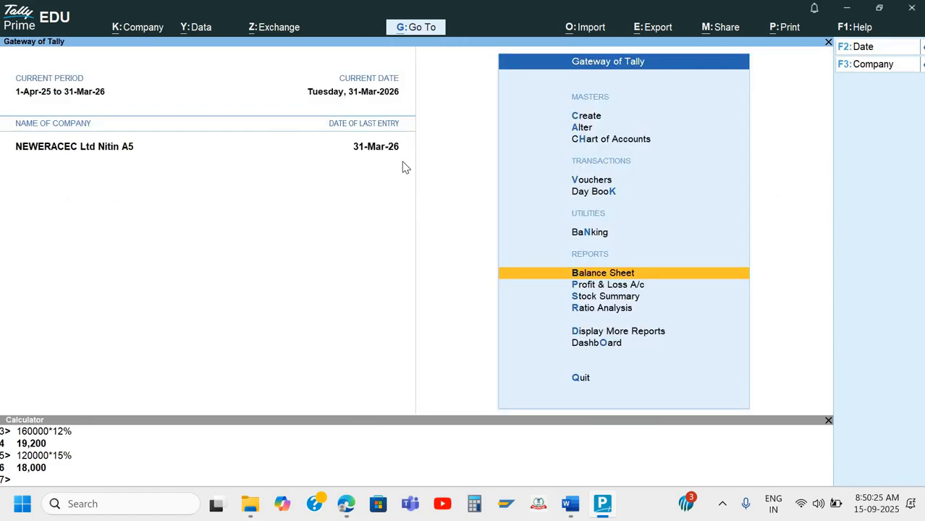
pyautogui.press('p')
pyautogui.hotkey('alt', 'F5')
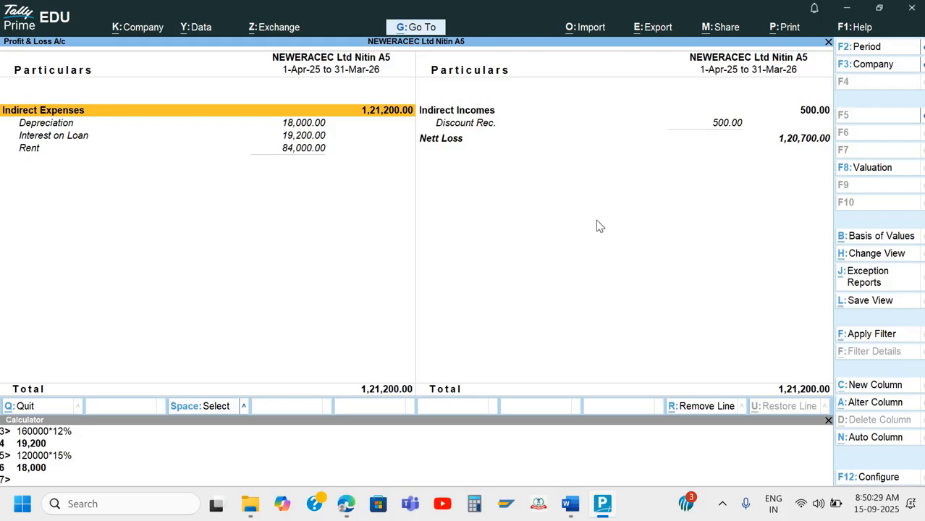
pyautogui.press('Escape')
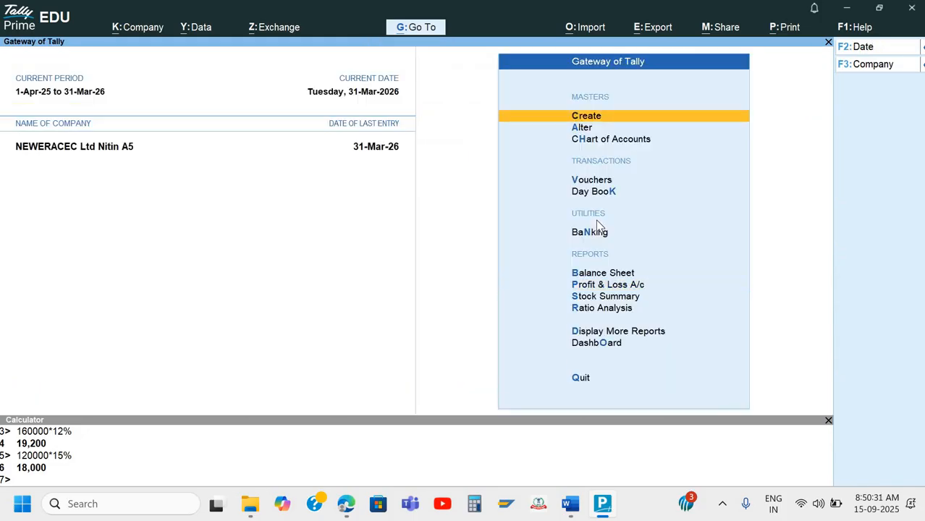
# Put the Word insertion point after Axis Bank in the ledger table, then return to Tally
pyautogui.hotkey('alt', 'Tab')
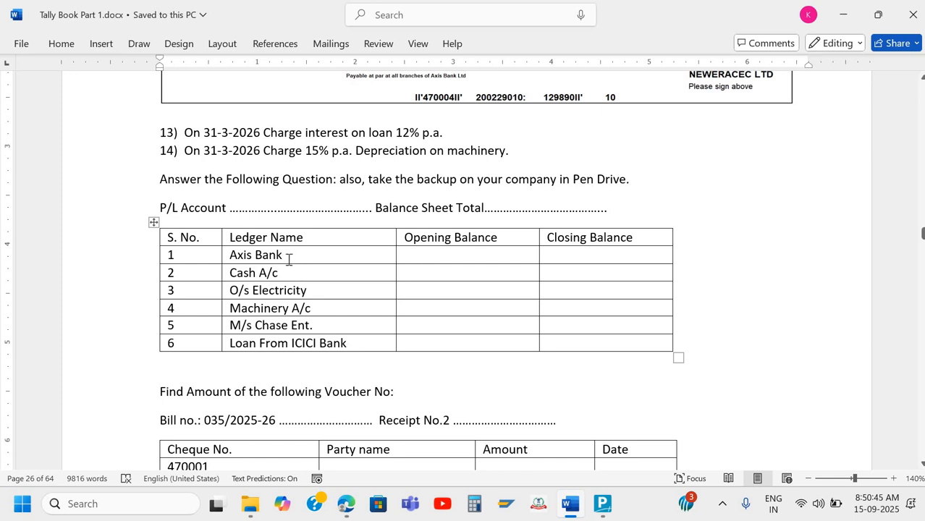
pyautogui.click(345, 255)
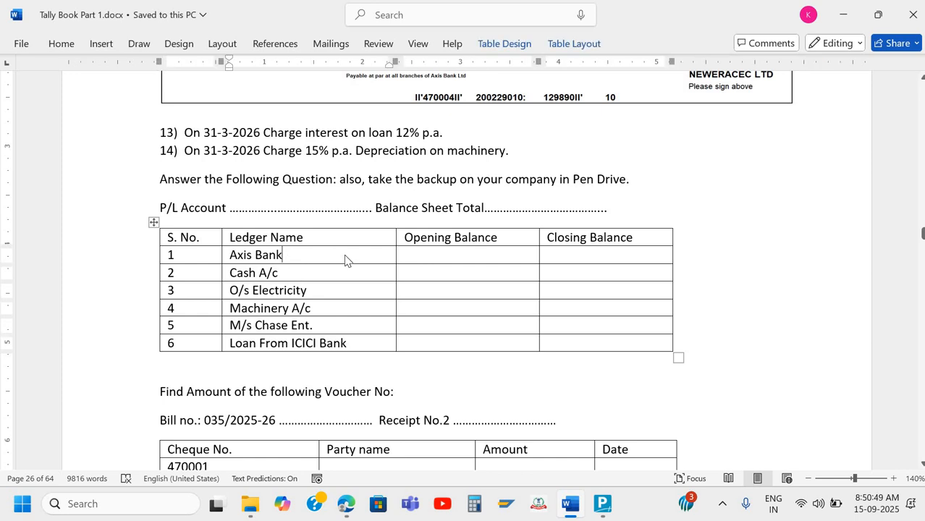
pyautogui.hotkey('alt', 'Tab')
# Back out of the additional reports and open the Balance Sheet from Gateway of Tally
pyautogui.press('Down')
pyautogui.press('Down')
pyautogui.press('Down')
pyautogui.press('Down')
pyautogui.press('Down')
pyautogui.press('Down')
pyautogui.press('Down')
pyautogui.press('Down')
pyautogui.press('Down')
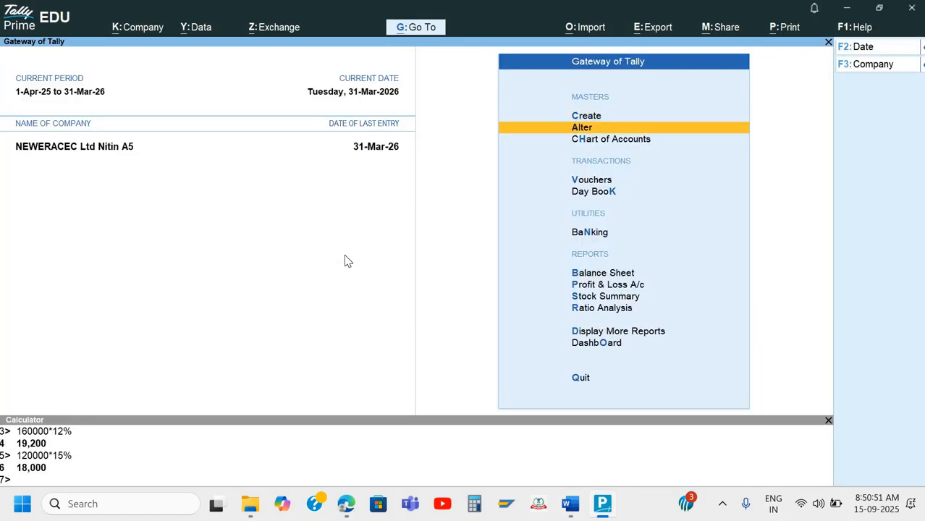
pyautogui.press('Down')
pyautogui.press('Return')
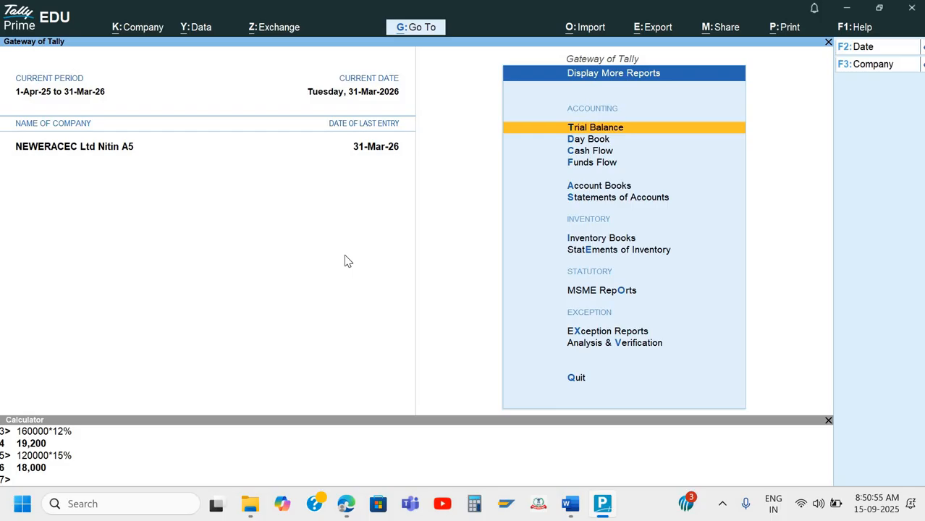
pyautogui.press('Escape')
pyautogui.press('Up')
pyautogui.press('Up')
pyautogui.press('Up')
pyautogui.press('Up')
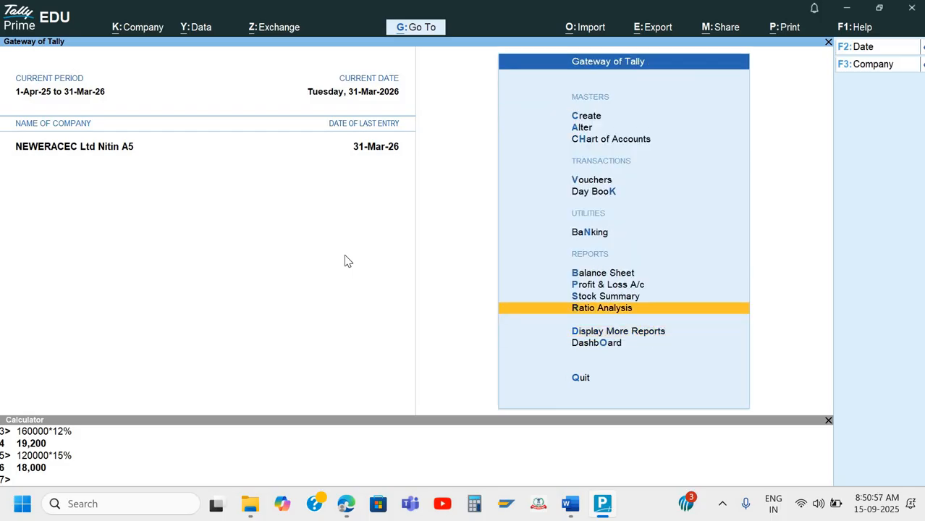
pyautogui.press('Return')
# Drill from the detailed Balance Sheet into Bank Accounts to Axis Bank's May vouchers
pyautogui.hotkey('alt', 'F5')
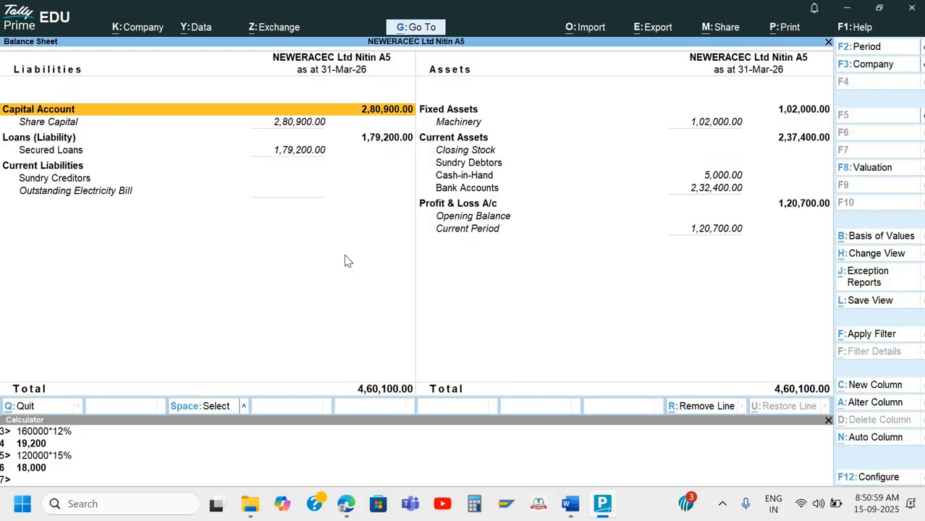
pyautogui.press('Right')
pyautogui.press('Down')
pyautogui.press('Down')
pyautogui.press('Down')
pyautogui.press('Down')
pyautogui.press('Down')
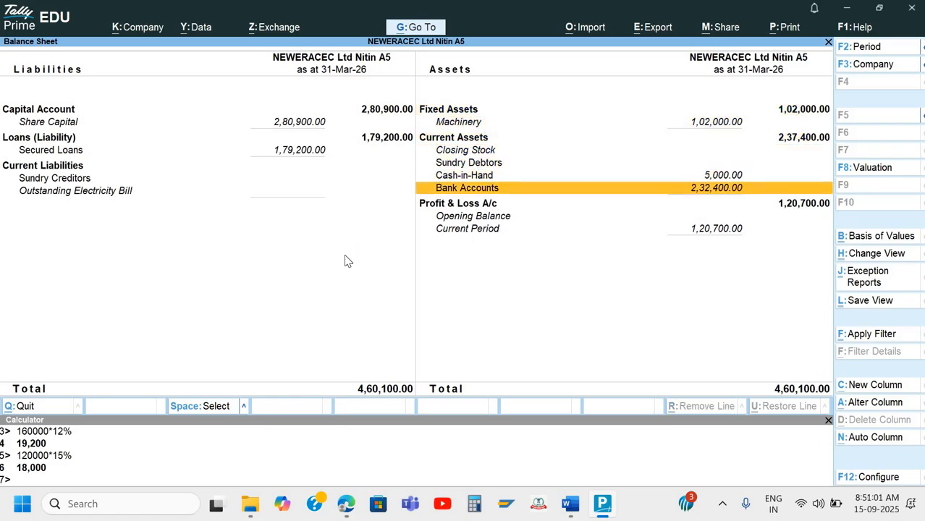
pyautogui.press('Return')
pyautogui.press('Return')
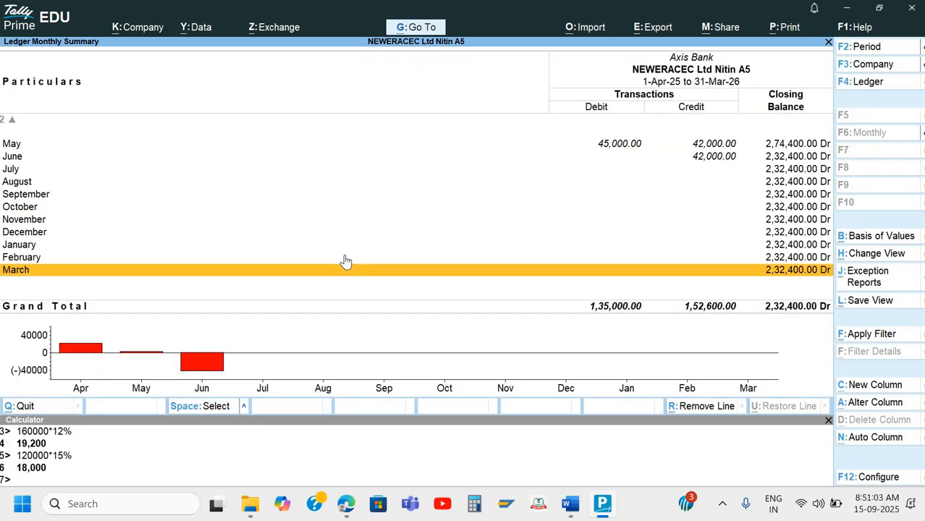
pyautogui.press('Up')
pyautogui.press('Up')
pyautogui.press('Up')
pyautogui.press('Up')
pyautogui.press('Up')
pyautogui.press('Up')
pyautogui.press('Up')
pyautogui.press('Up')
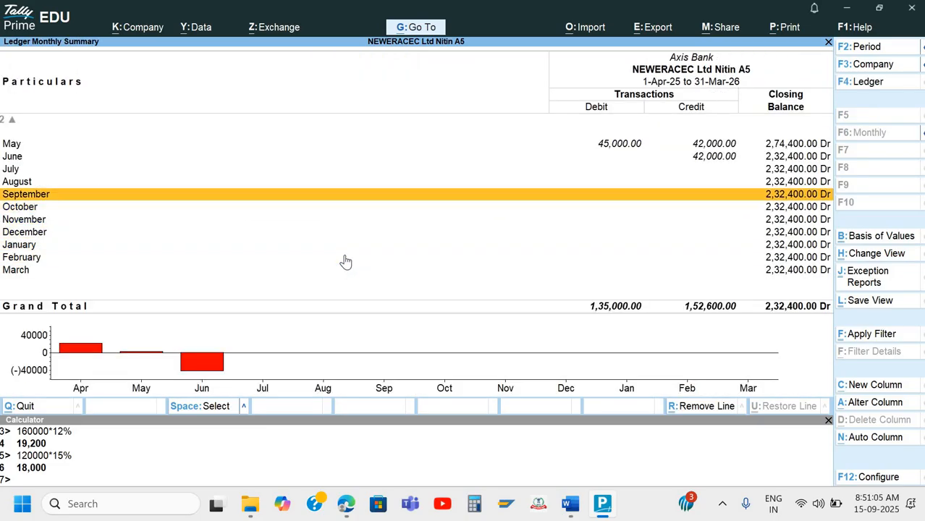
pyautogui.press('Up')
pyautogui.press('Up')
pyautogui.press('Return')
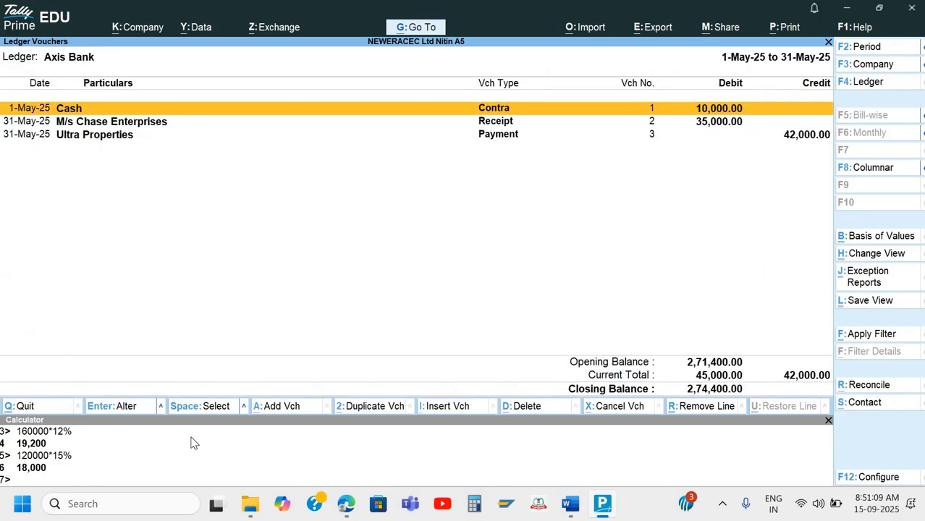
# Set the period 1-4-2025 to 31-3-2026, confirm closing balance 2,32,400.00, then exit to Gateway
pyautogui.press('F2')
pyautogui.write('1-4-2025')
pyautogui.press('Return')
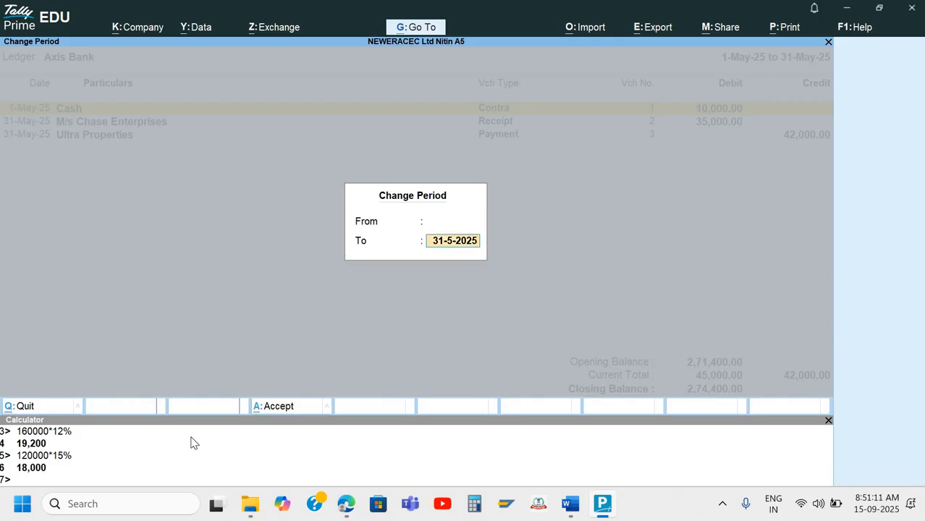
pyautogui.write('31-3-2026')
pyautogui.press('Return')
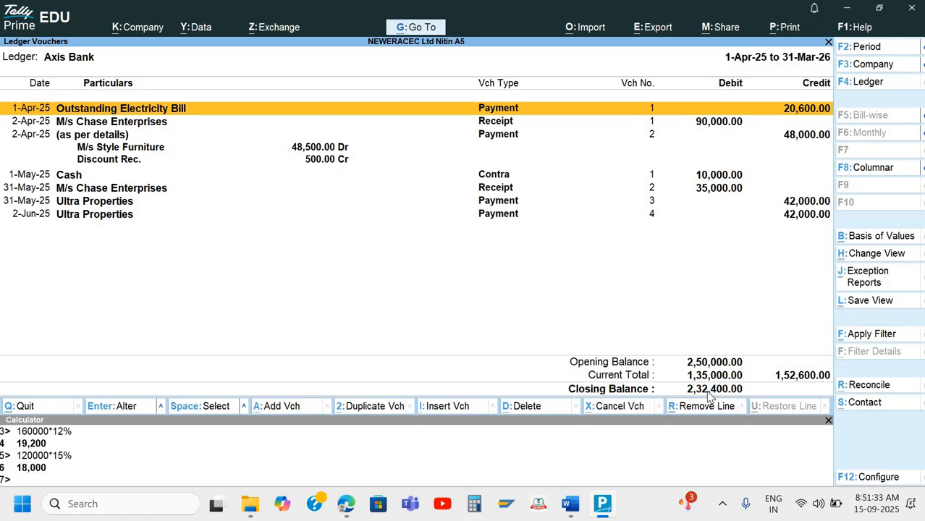
pyautogui.press('Escape')
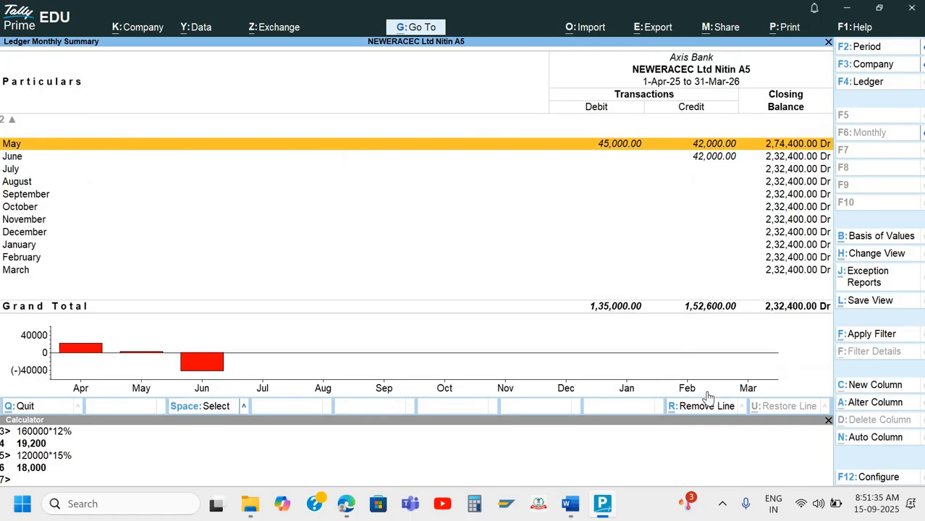
pyautogui.press('Escape')
pyautogui.press('Escape')
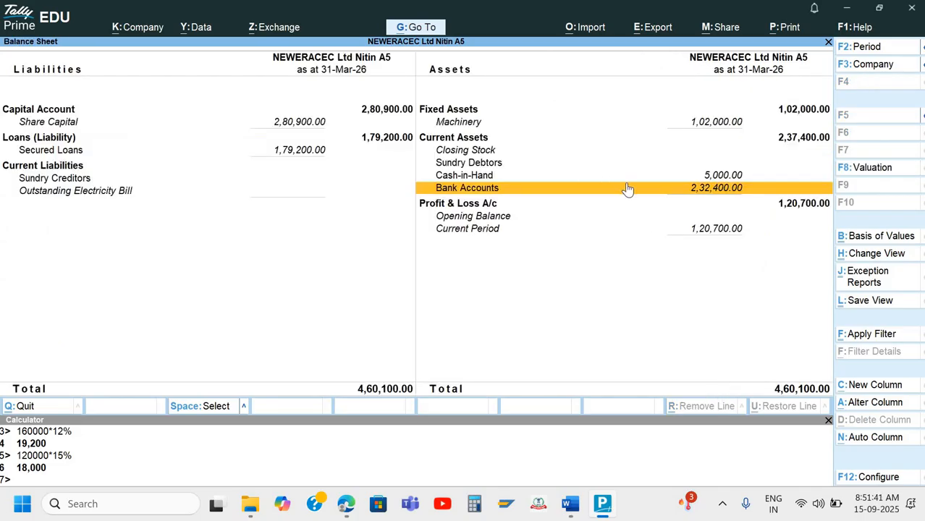
pyautogui.press('Escape')
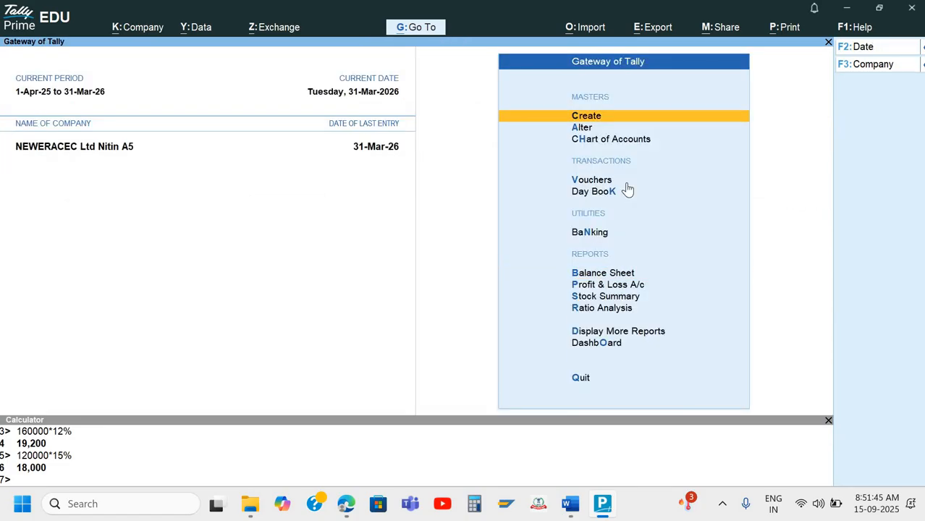
# Open the Axis Bank ledger report for the period starting 1-4 and compare it with the answer sheet
pyautogui.press('Down')
pyautogui.press('Down')
pyautogui.press('Down')
pyautogui.press('Down')
pyautogui.press('Down')
pyautogui.press('Down')
pyautogui.press('Down')
pyautogui.press('Down')
pyautogui.press('Down')
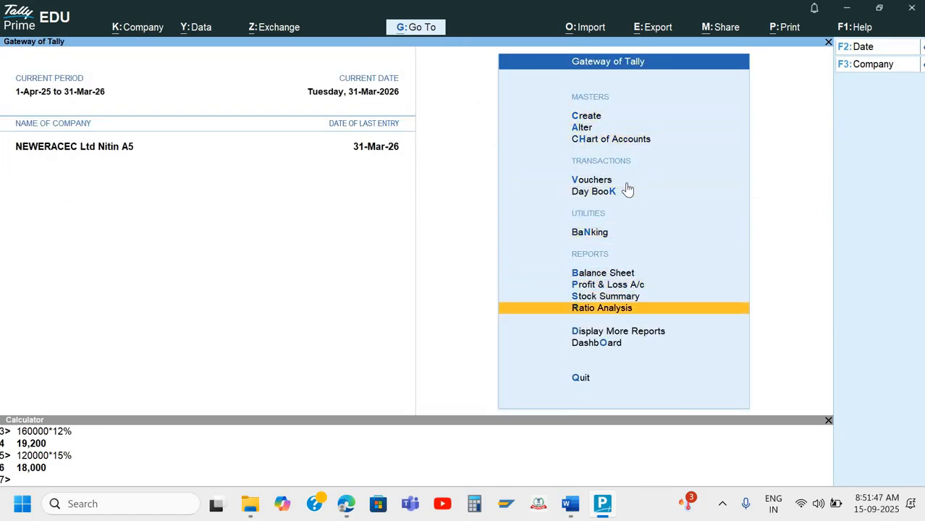
pyautogui.press('Down')
pyautogui.press('Return')
pyautogui.press('Down')
pyautogui.press('Down')
pyautogui.press('Down')
pyautogui.press('Down')
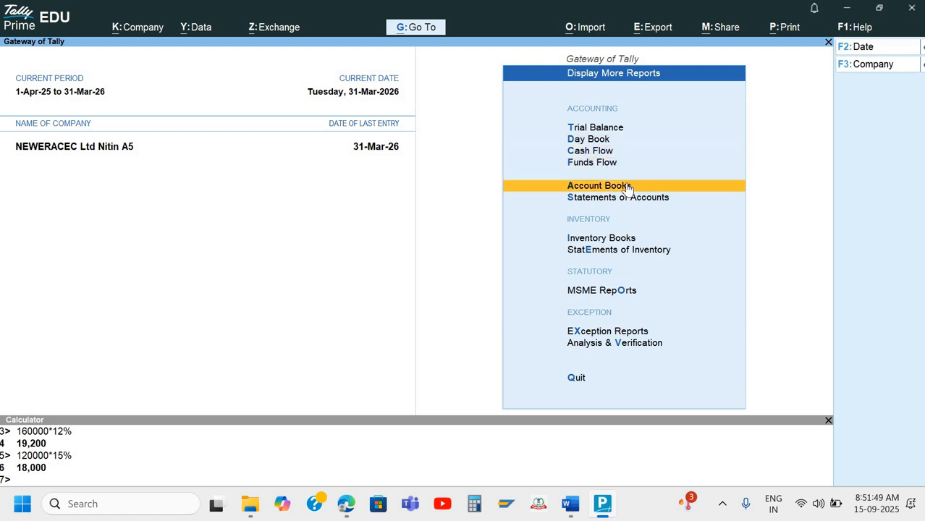
pyautogui.press('Return')
pyautogui.press('Down')
pyautogui.press('Return')
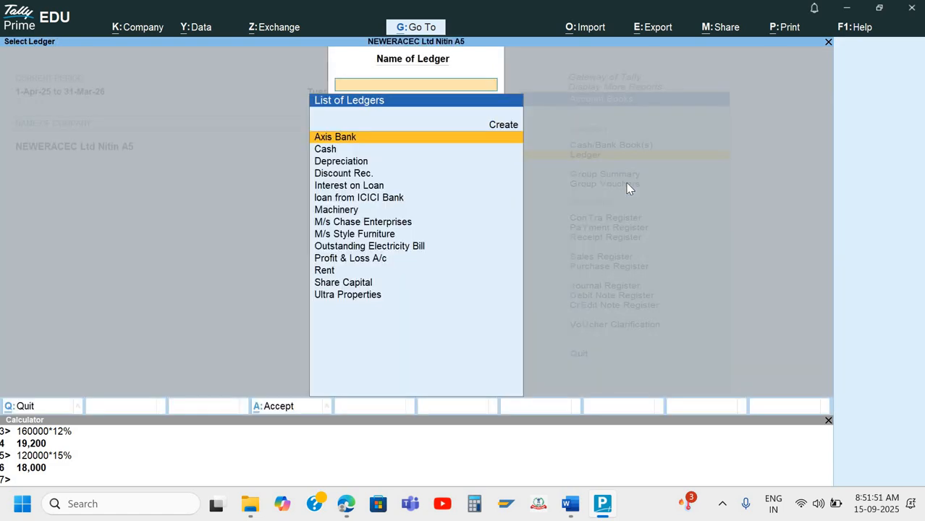
pyautogui.press('Return')
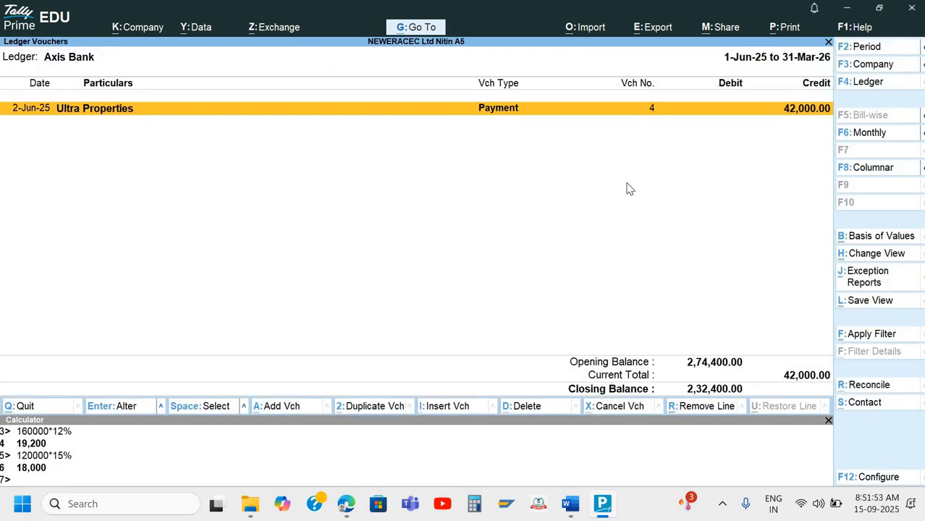
pyautogui.press('F2')
pyautogui.write('1-4')
pyautogui.press('Return')
pyautogui.press('Return')
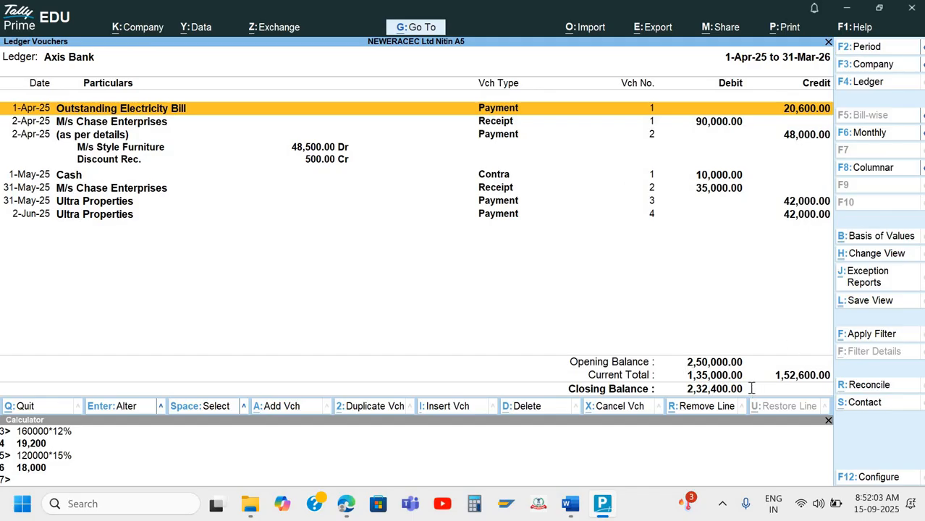
pyautogui.hotkey('alt', 'Tab')
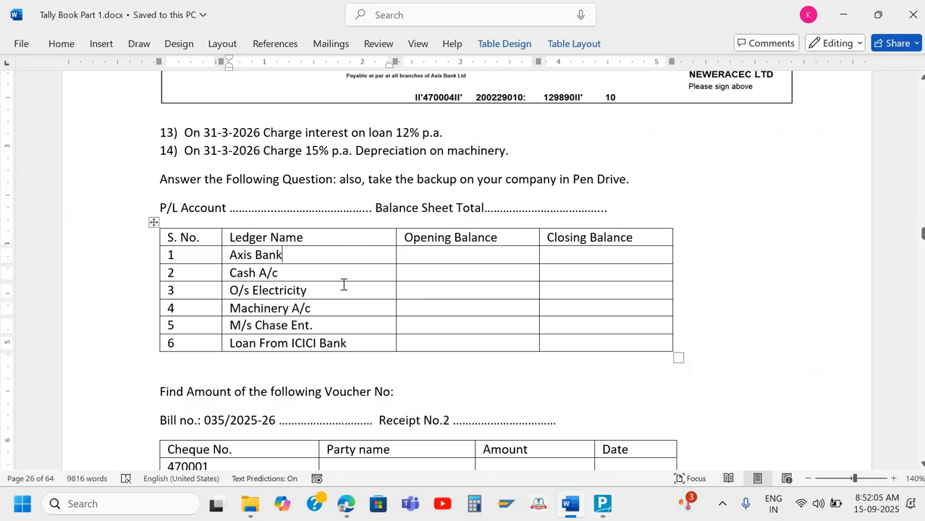
pyautogui.hotkey('alt', 'Tab')
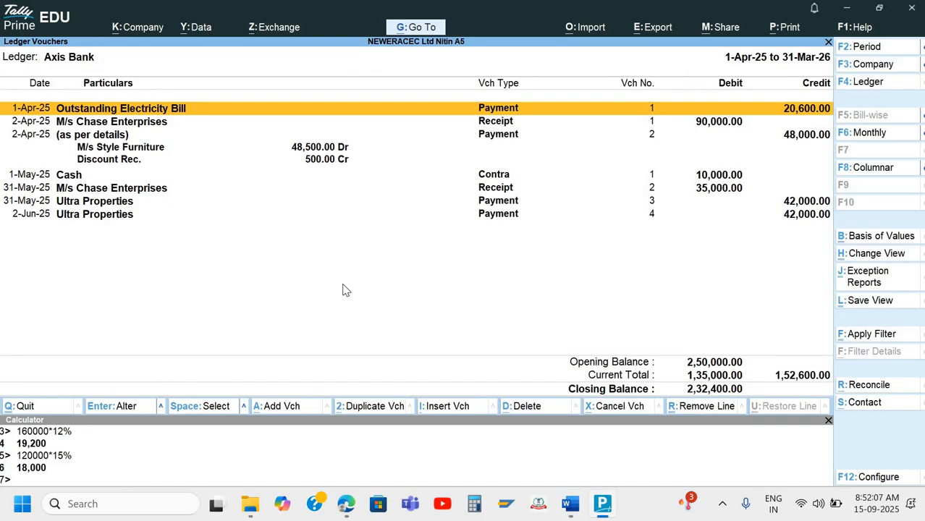
# View the Cash ledger from 1-4-25 (opening 15,000, closing 5,000) and return to the ledger list
pyautogui.press('Escape')
pyautogui.press('Escape')
pyautogui.press('Return')
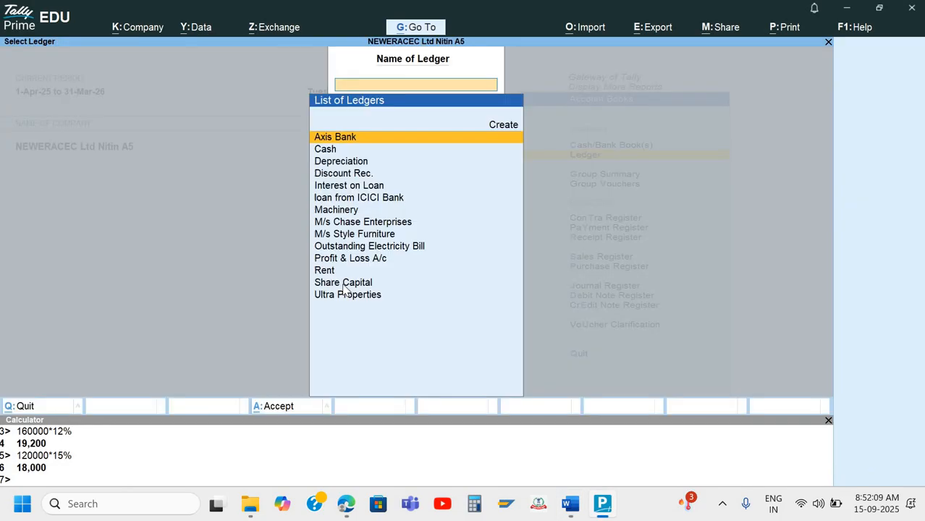
pyautogui.press('Down')
pyautogui.press('Return')
pyautogui.press('F2')
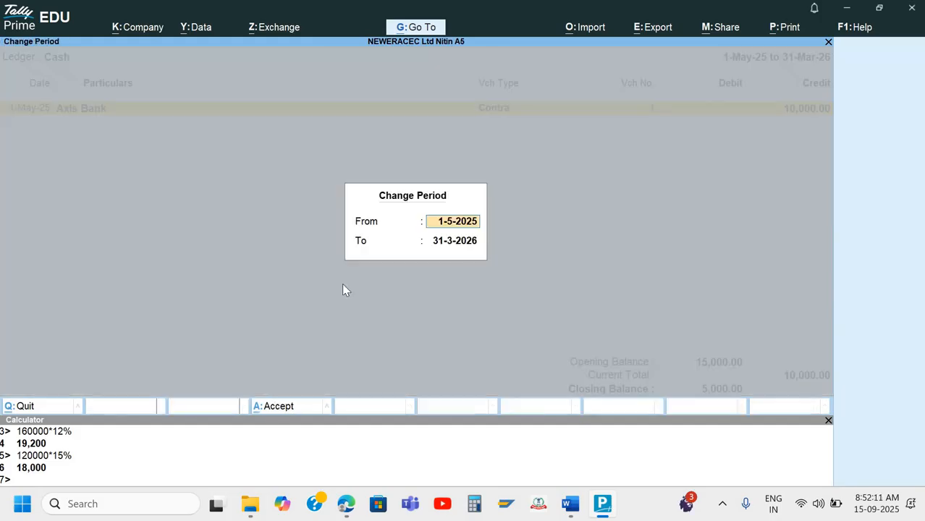
pyautogui.write('1-4-25')
pyautogui.press('Return')
pyautogui.press('Return')
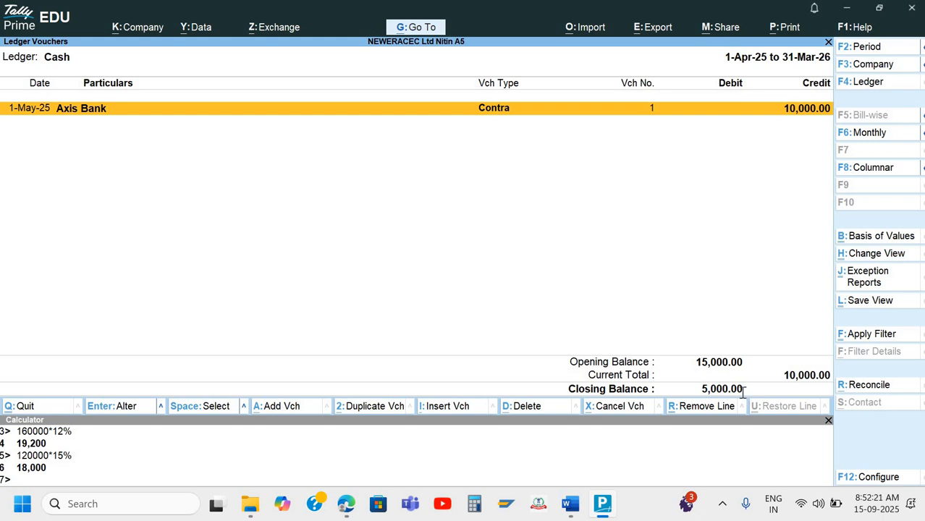
pyautogui.hotkey('alt', 'Tab')
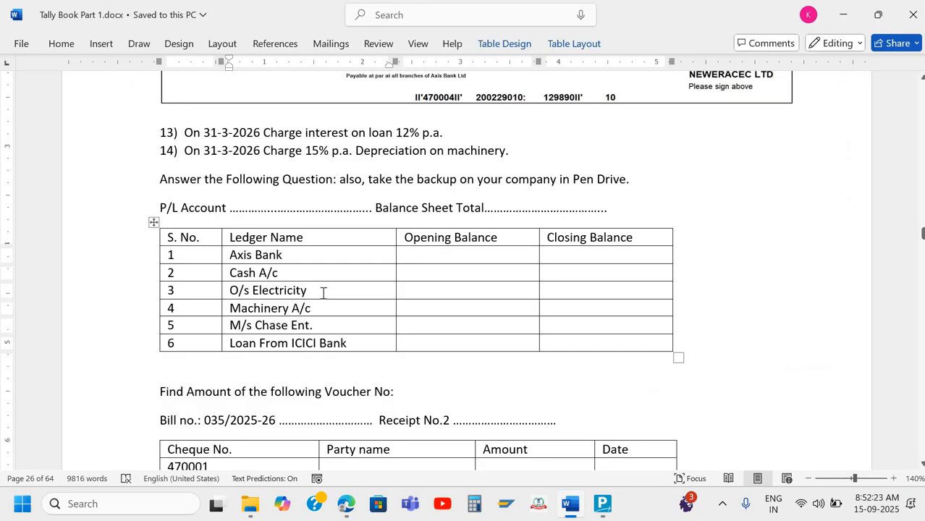
pyautogui.hotkey('alt', 'Tab')
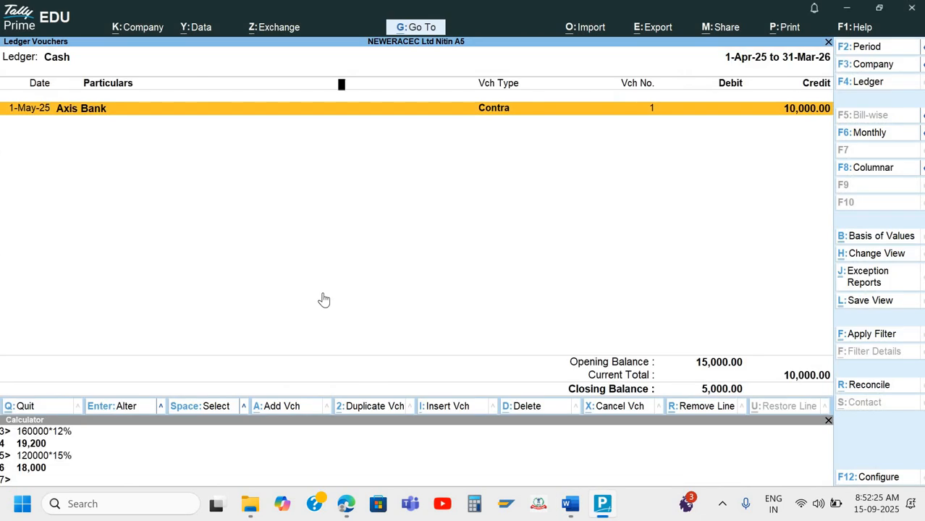
pyautogui.press('Escape')
pyautogui.press('Down')
pyautogui.press('Down')
pyautogui.press('Down')
pyautogui.press('Down')
pyautogui.press('Down')
pyautogui.press('Down')
pyautogui.press('Down')
pyautogui.press('Down')
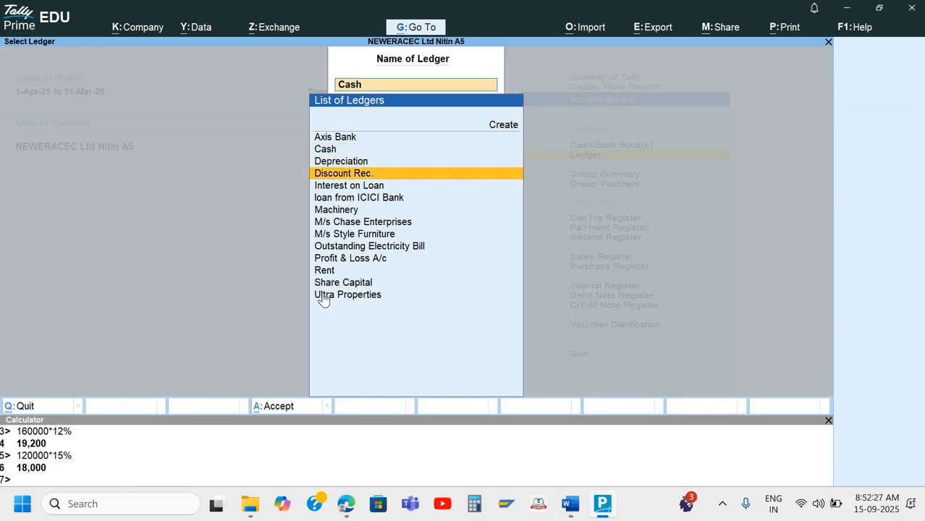
# Check the Outstanding Electricity Bill ledger (opening 20,600.00) against Word, then bring up the ledger list with F4
pyautogui.press('Return')
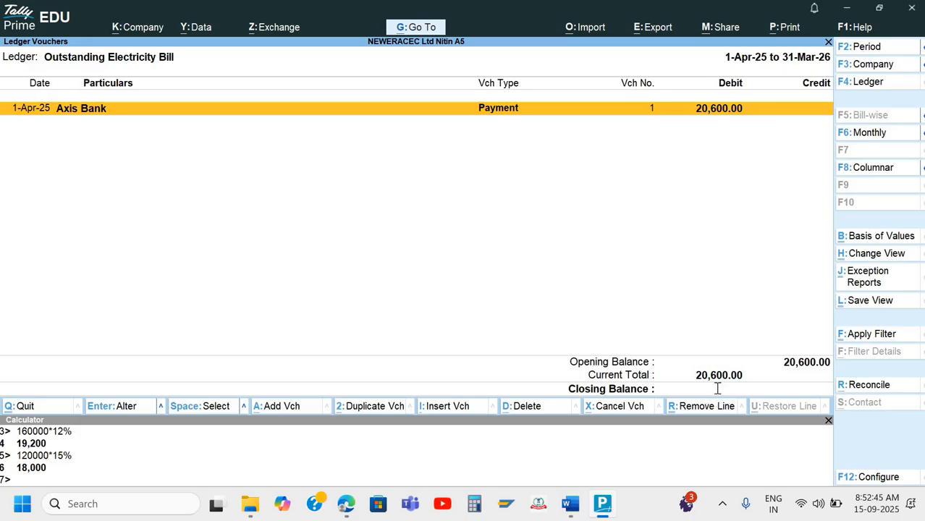
pyautogui.hotkey('alt', 'Tab')
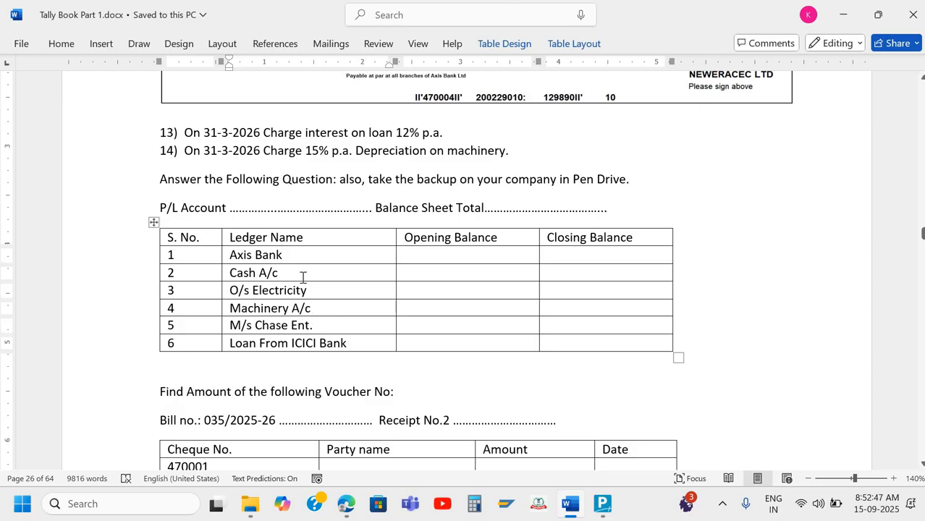
pyautogui.scroll(-1, 326, 275)
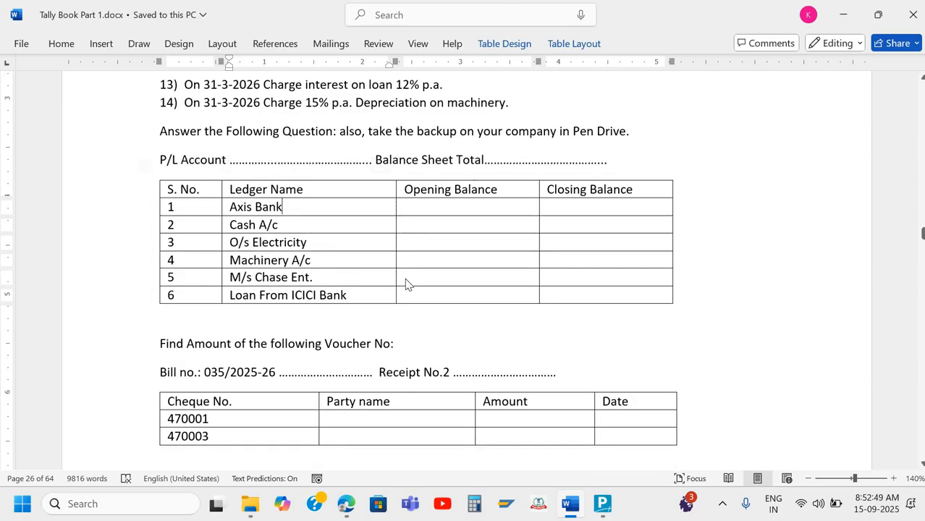
pyautogui.hotkey('alt', 'Tab')
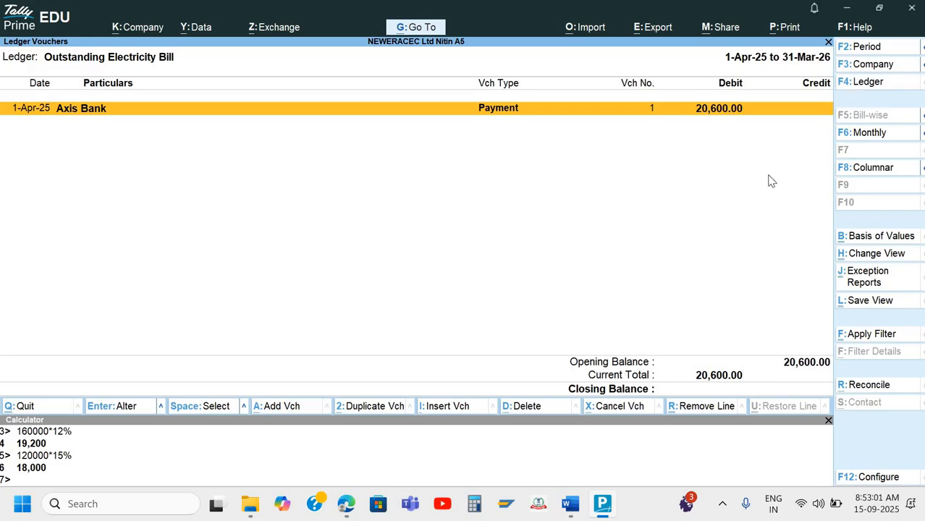
pyautogui.press('F4')
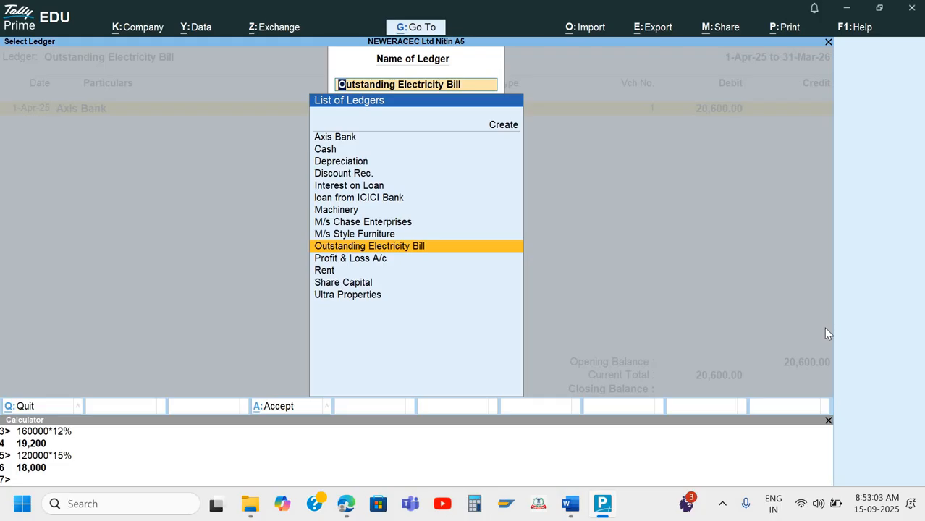
# Open the Machinery ledger, keep the current period, and compare it with the answer sheet
pyautogui.press('Up')
pyautogui.press('Up')
pyautogui.press('Up')
pyautogui.press('Return')
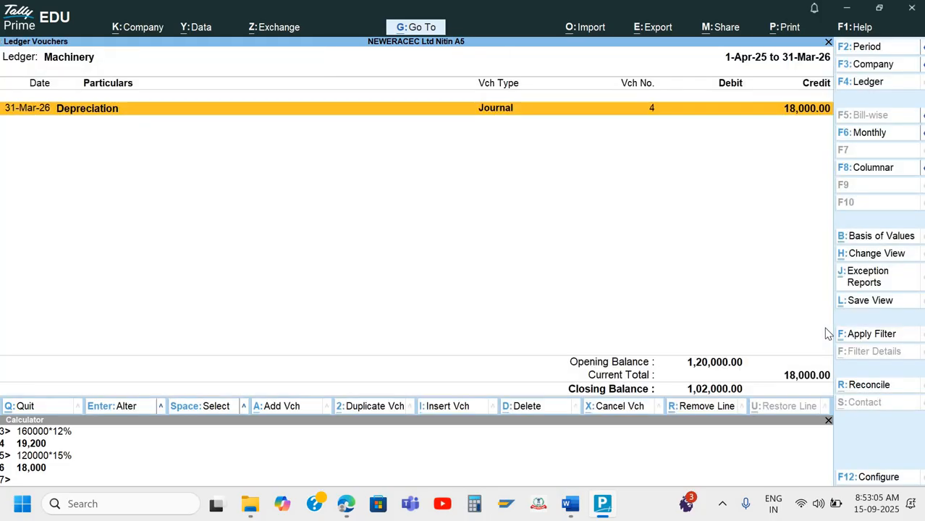
pyautogui.press('F2')
pyautogui.press('Return')
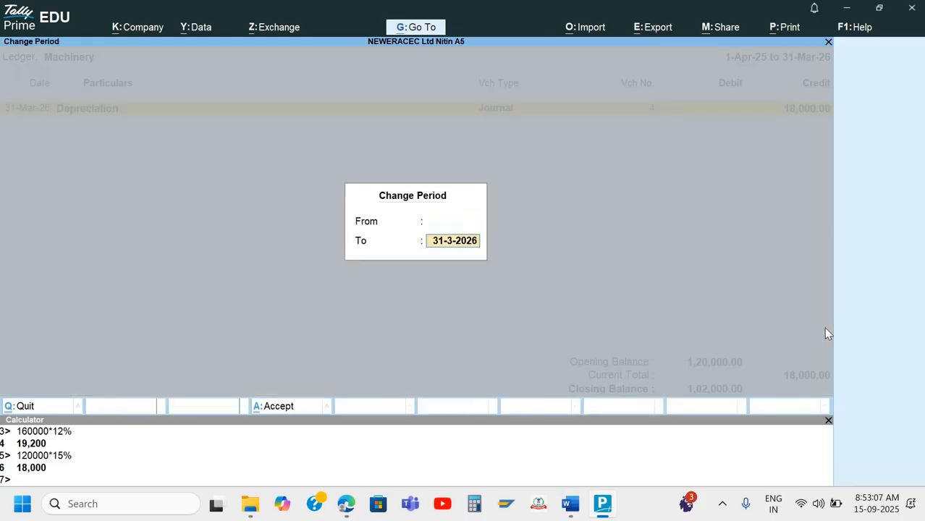
pyautogui.press('Return')
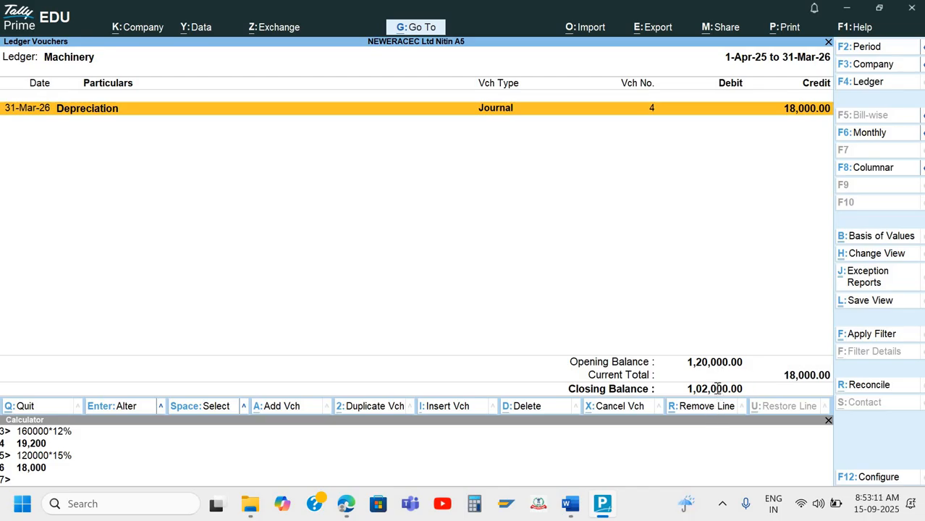
pyautogui.hotkey('alt', 'Tab')
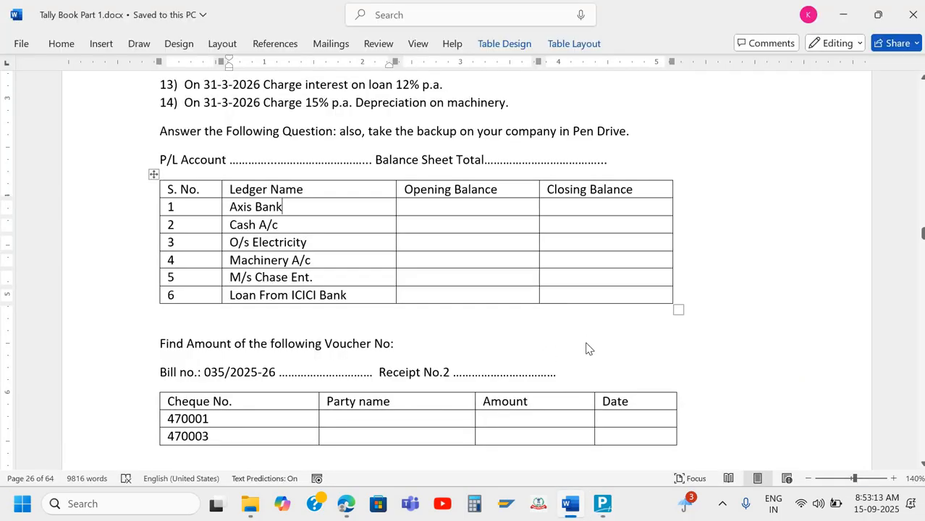
pyautogui.hotkey('alt', 'Tab')
# Switch the report to the M/s Chase Enterprises ledger and check its balance in Word
pyautogui.press('F4')
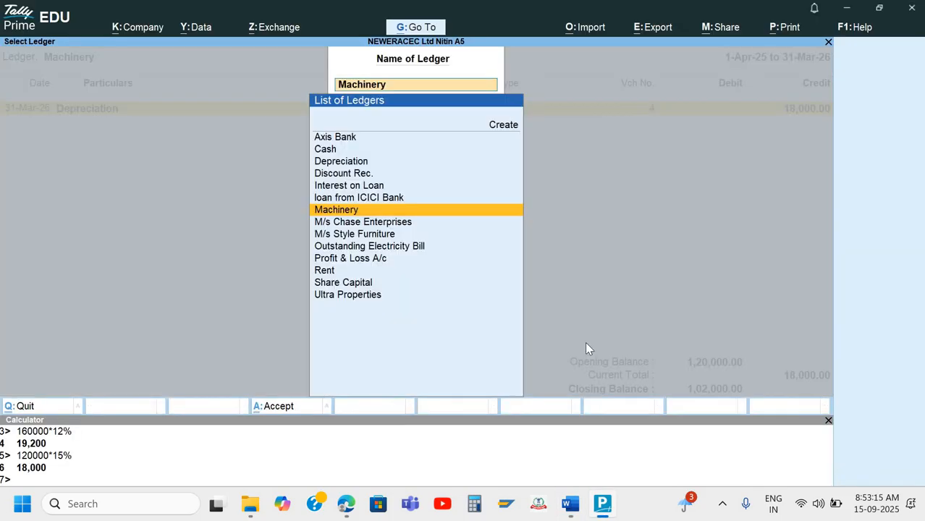
pyautogui.write('M')
pyautogui.press('Down')
pyautogui.press('Return')
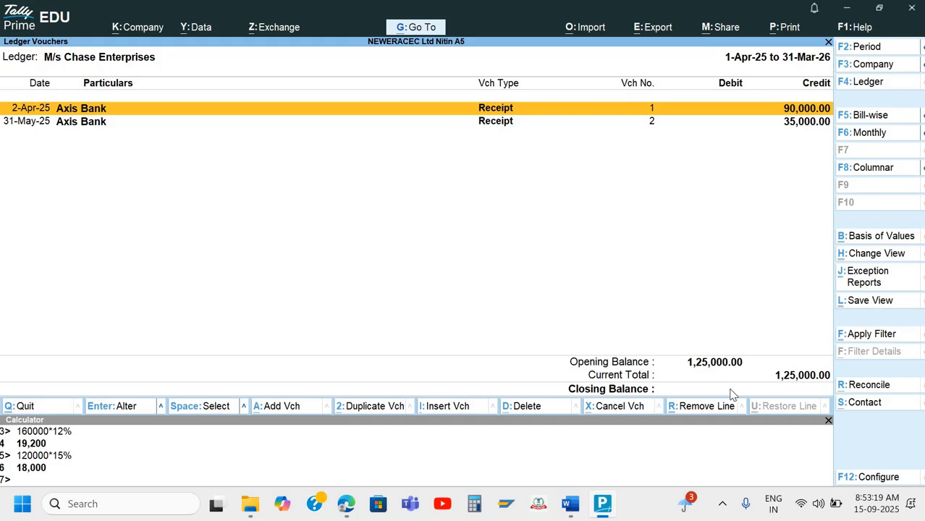
pyautogui.hotkey('alt', 'Tab')
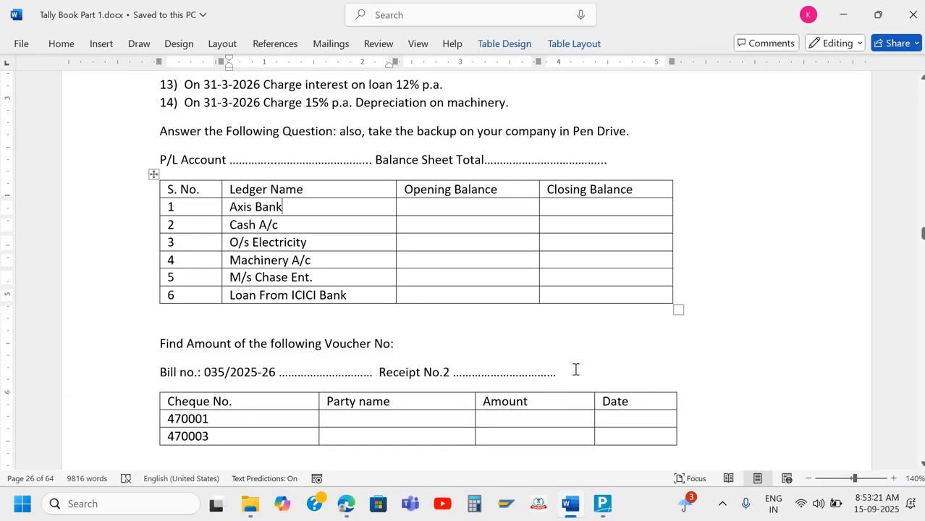
pyautogui.hotkey('alt', 'Tab')
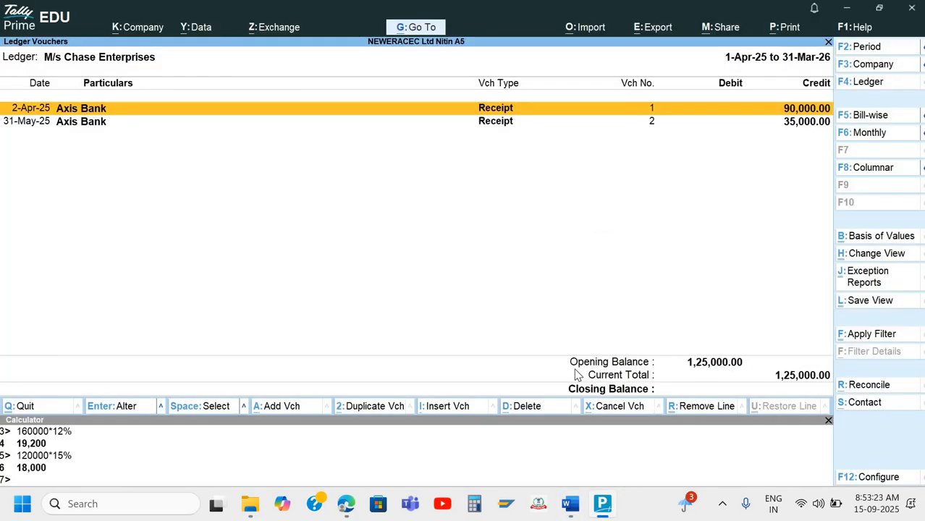
# Open the loan from ICICI Bank ledger, closing at 1,79,200.00, and switch to Word
pyautogui.press('F4')
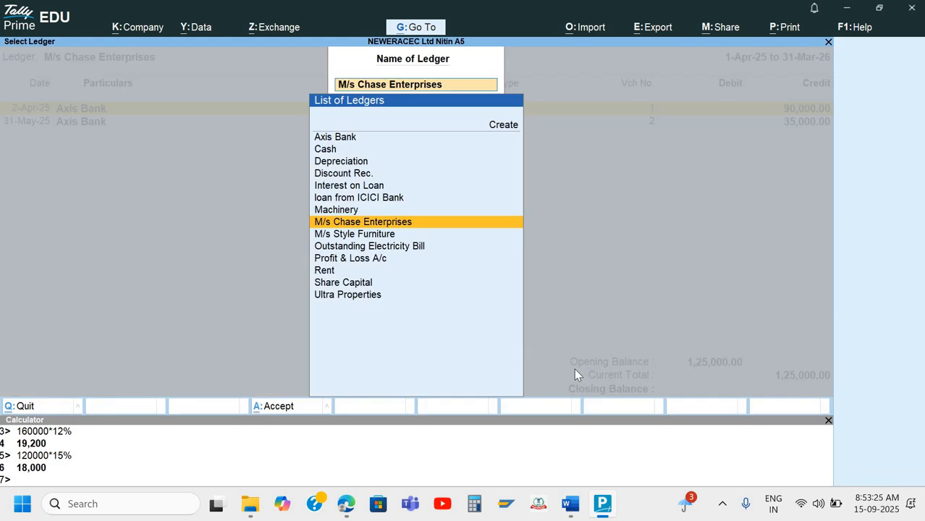
pyautogui.write('L')
pyautogui.press('Return')
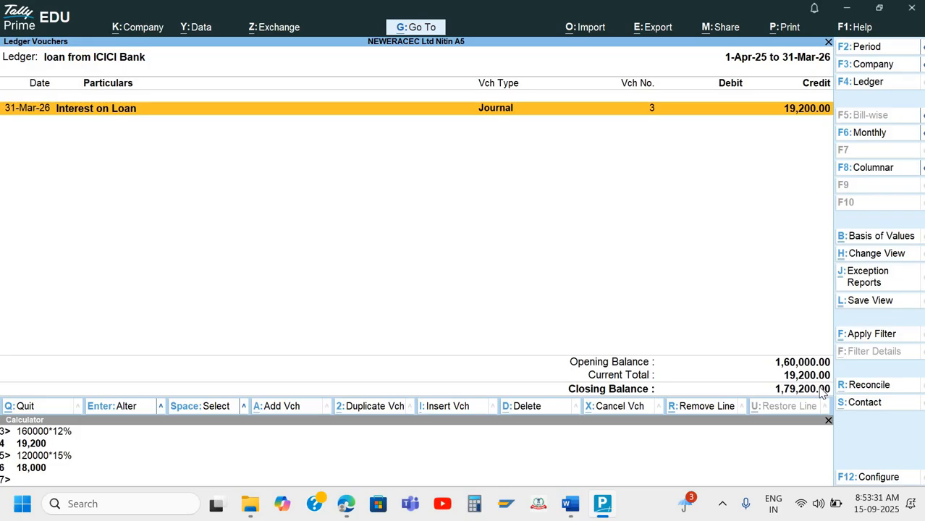
pyautogui.hotkey('alt', 'Tab')
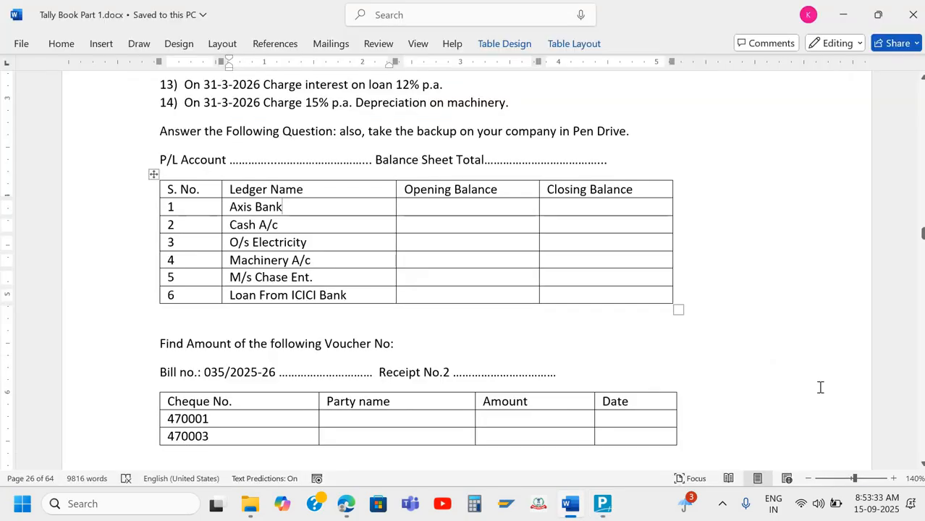
# Scroll the answer sheet down to the Find Amount voucher table, then go back to TallyPrime
pyautogui.scroll(-4, 449, 256)
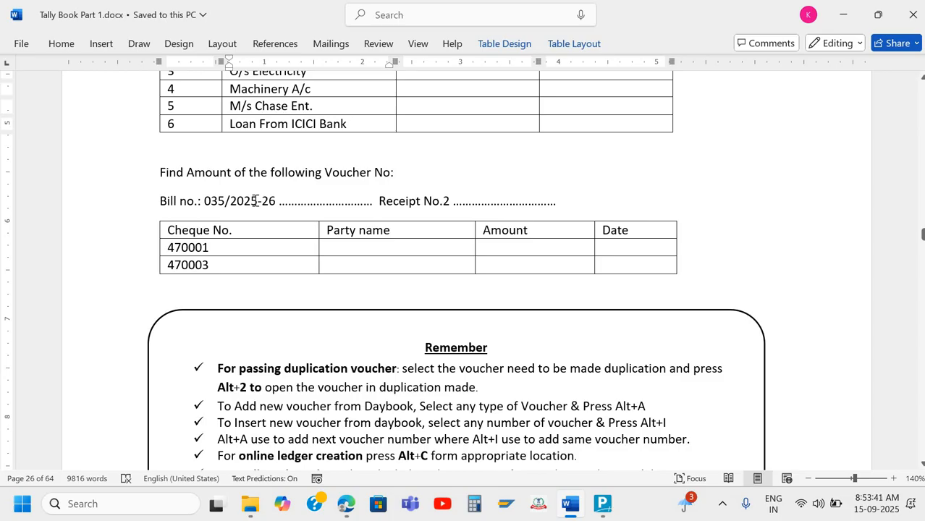
pyautogui.hotkey('alt', 'Tab')
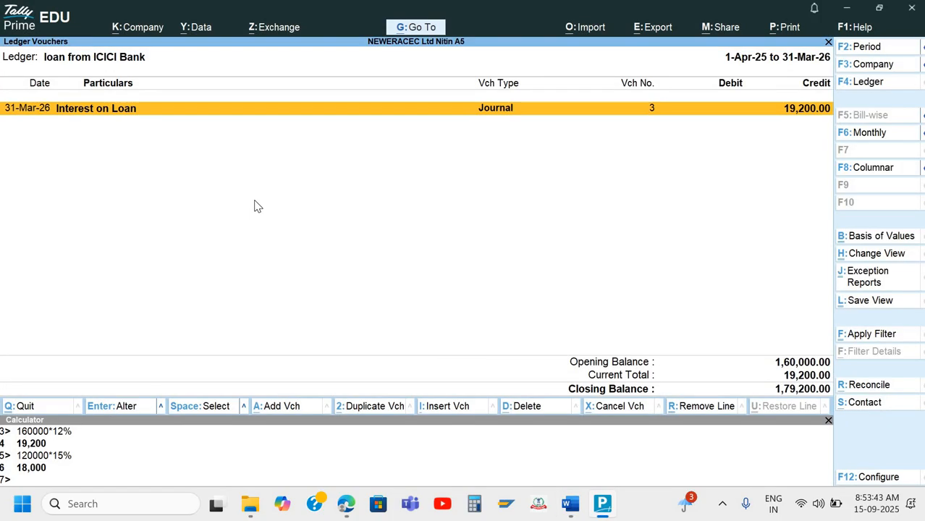
# Go to Statements of Accounts > Outstandings and open the Receivables report, which is empty
pyautogui.press('Escape')
pyautogui.press('Escape')
pyautogui.press('Escape')
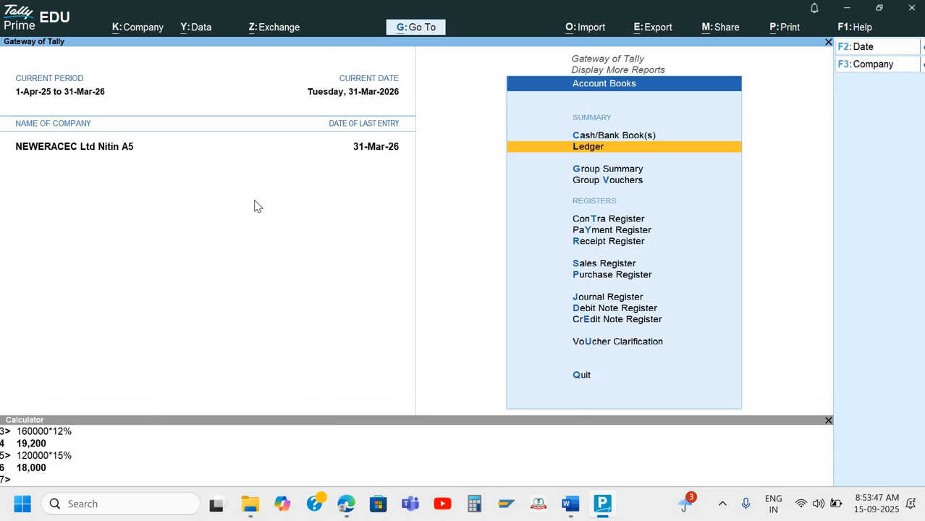
pyautogui.press('Escape')
pyautogui.press('Down')
pyautogui.press('Down')
pyautogui.press('Down')
pyautogui.press('Up')
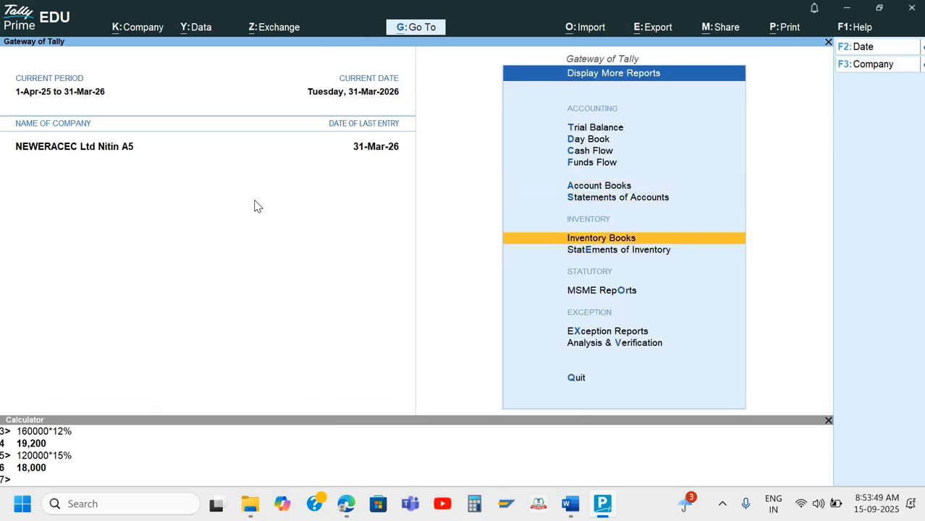
pyautogui.press('Up')
pyautogui.press('Up')
pyautogui.press('Down')
pyautogui.press('Return')
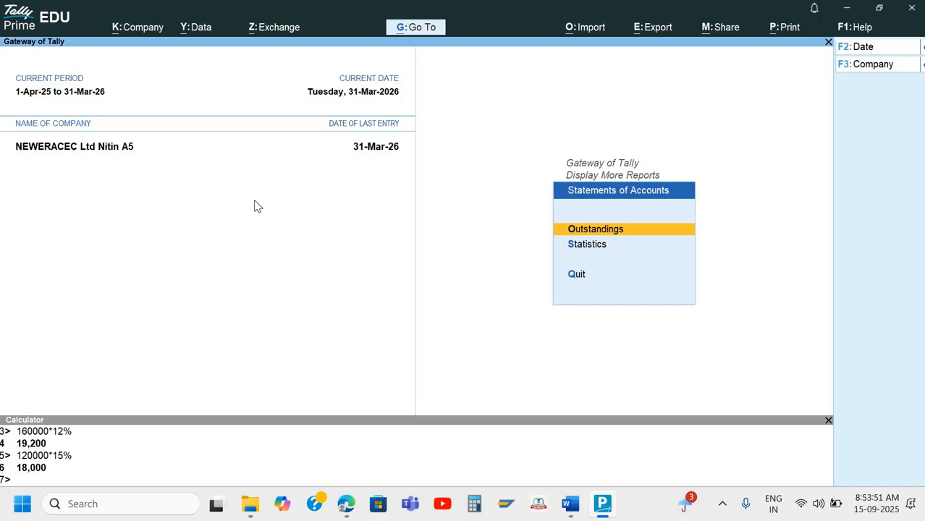
pyautogui.press('Return')
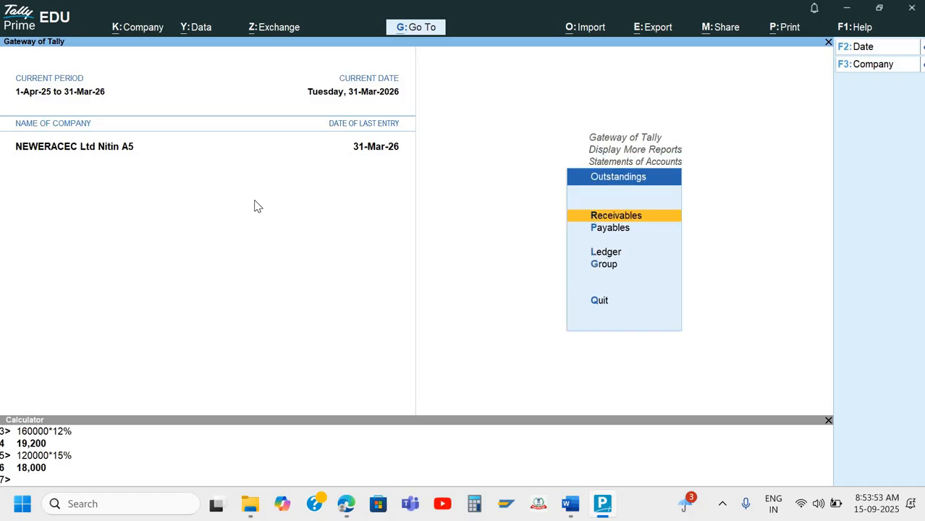
pyautogui.press('Return')
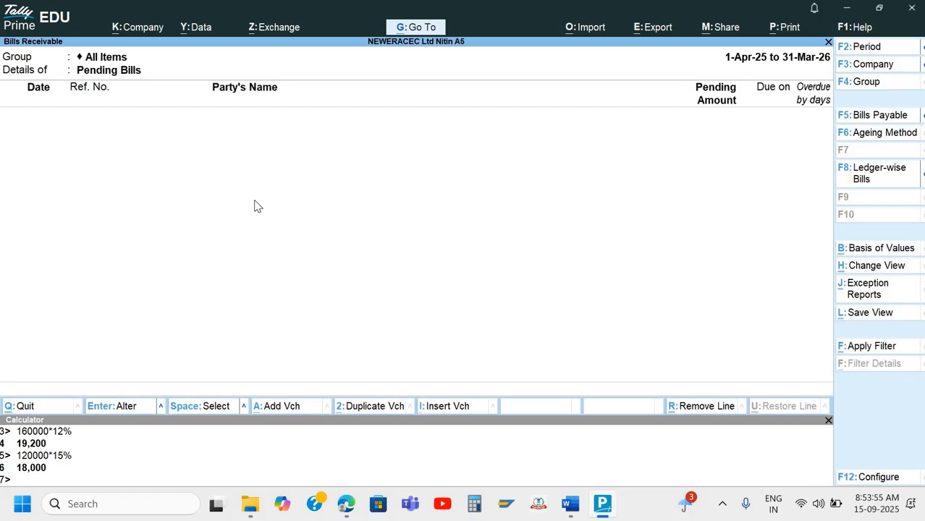
# Check the empty Payables report and back out to the Gateway of Tally
pyautogui.press('Escape')
pyautogui.press('p')
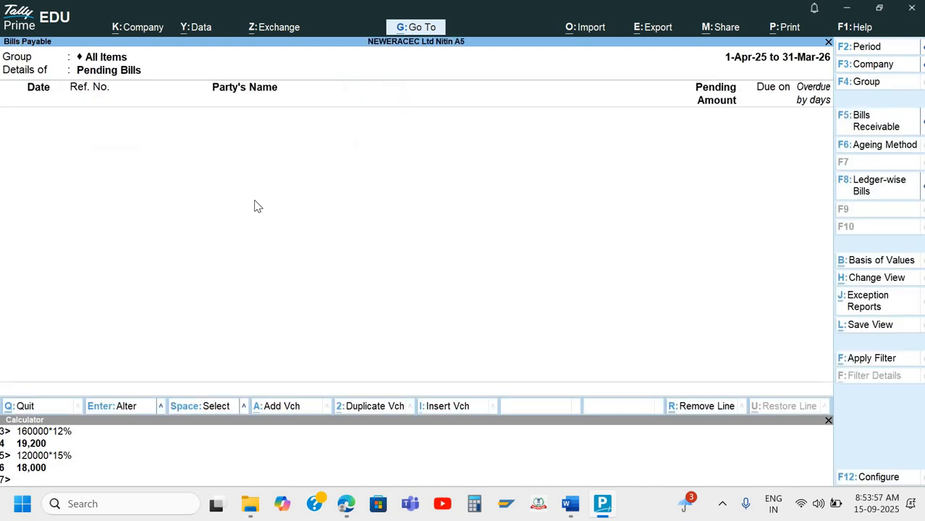
pyautogui.press('Escape')
pyautogui.press('Escape')
pyautogui.press('Escape')
pyautogui.press('Escape')
# Stay at the Gateway and open the Day Book for the full year 1-Apr-25 to 31-Mar-26
pyautogui.press('n')
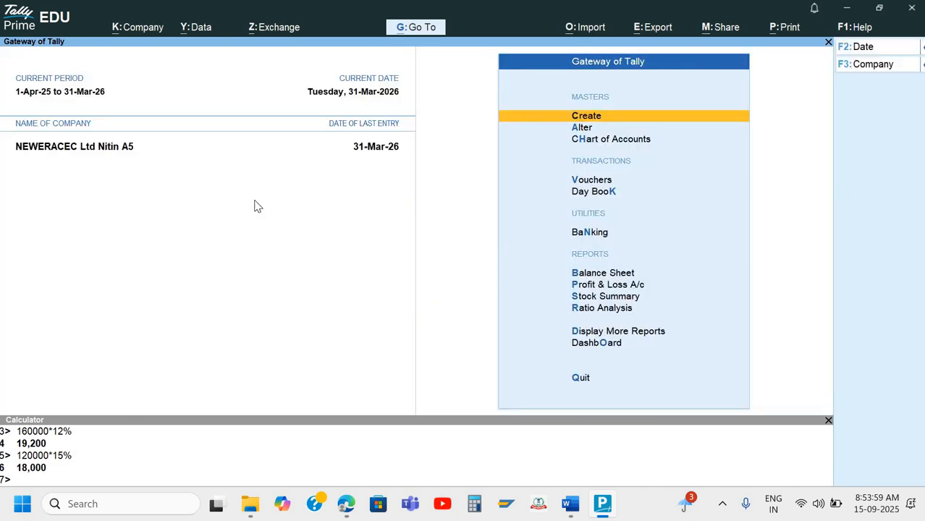
pyautogui.press('k')
pyautogui.hotkey('alt', 'F2')
pyautogui.press('BackSpace')
pyautogui.press('Return')
pyautogui.press('Return')
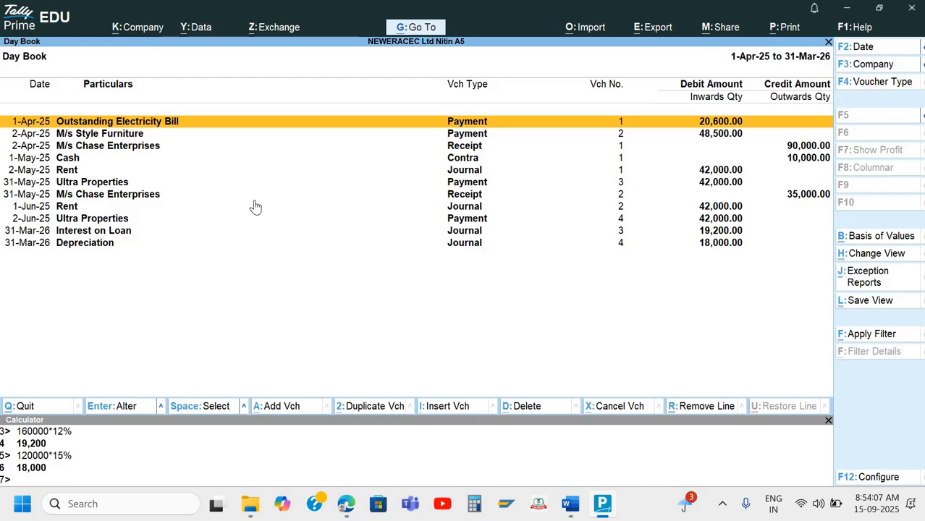
# Filter the Day Book by bill number 035/2025-26 copied from the Word question
pyautogui.press('ctrl')
pyautogui.hotkey('ctrl', 'f')
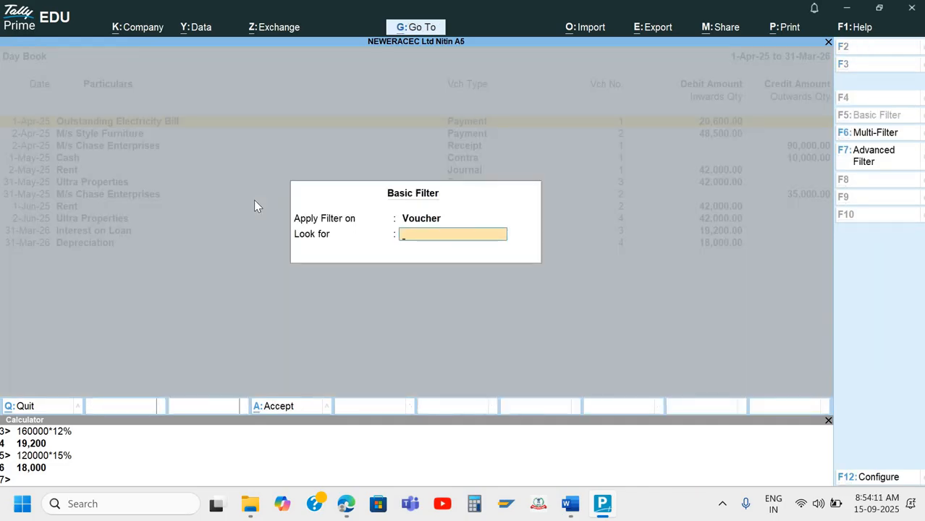
pyautogui.hotkey('alt', 'Tab')
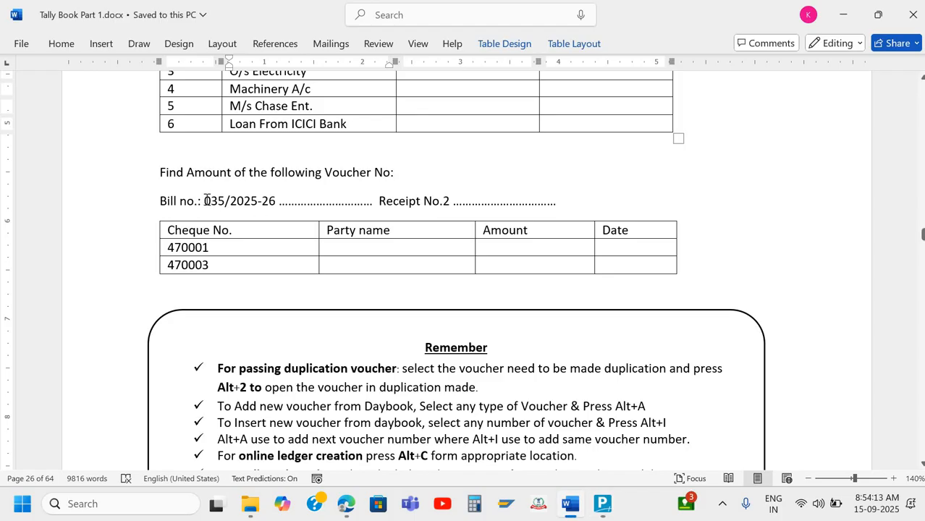
pyautogui.moveTo(206, 199); pyautogui.dragTo(276, 201)
pyautogui.hotkey('ctrl', 'c')
pyautogui.hotkey('alt', 'Tab')
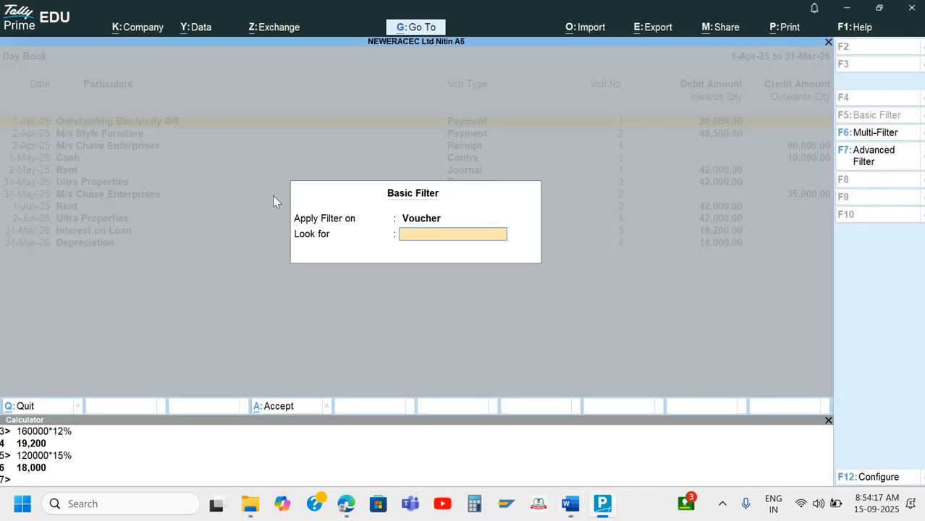
pyautogui.hotkey('ctrl', 'alt', 'v')
pyautogui.press('Return')
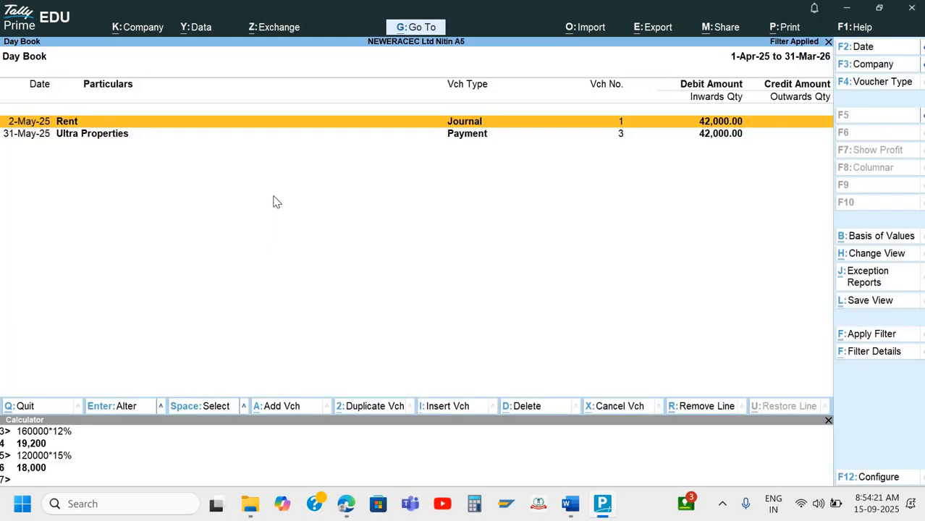
# Open the 42,000.00 Rent journal, note it in Word, and quit the voucher without changes
pyautogui.press('Return')
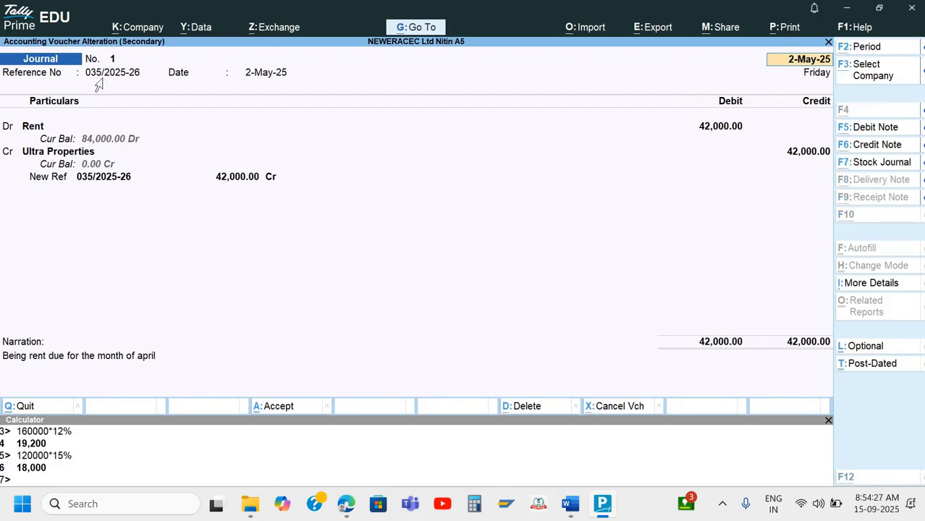
pyautogui.hotkey('alt', 'Tab')
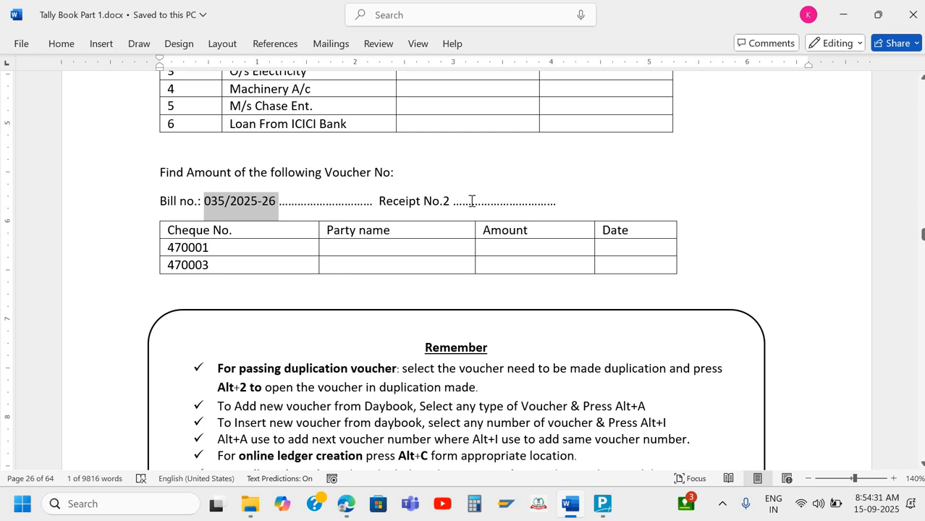
pyautogui.hotkey('alt', 'Tab')
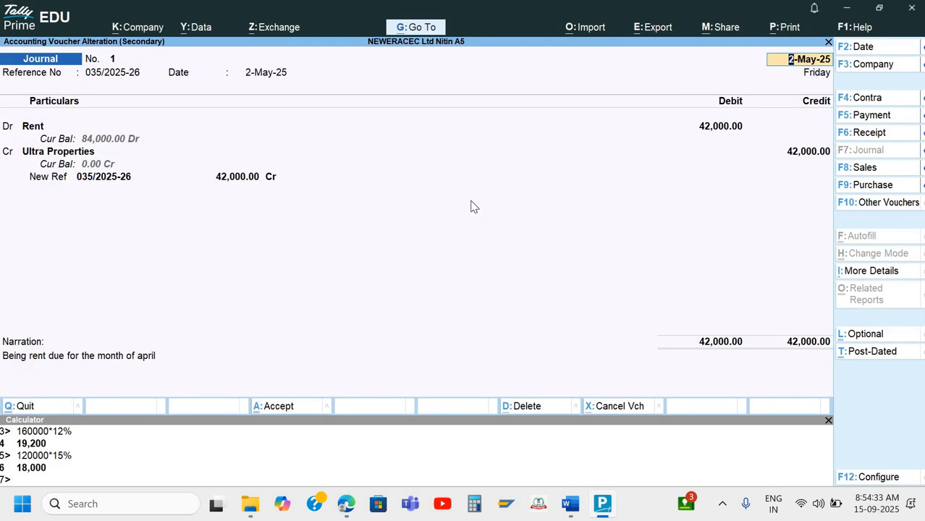
pyautogui.press('Escape')
pyautogui.press('y')
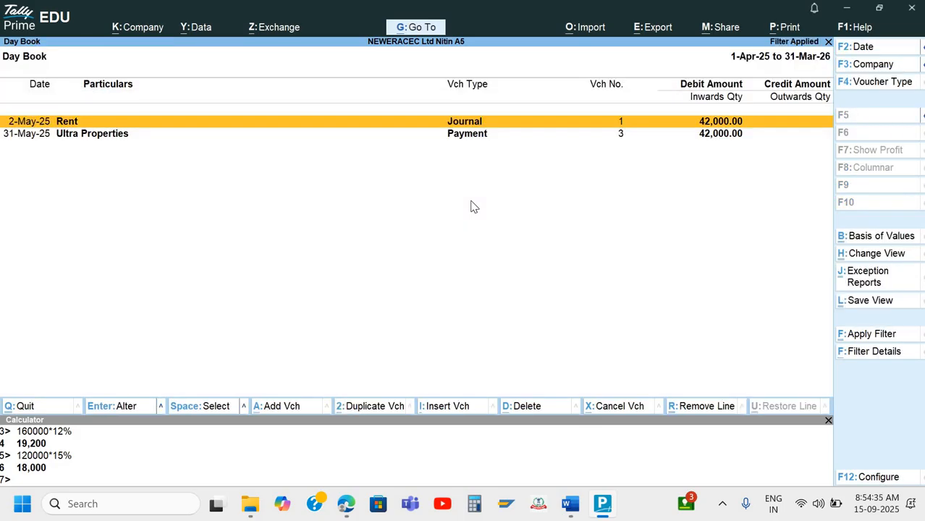
# Clear the Day Book filter, try a basic filter on 2, then remove it
pyautogui.press('Escape')
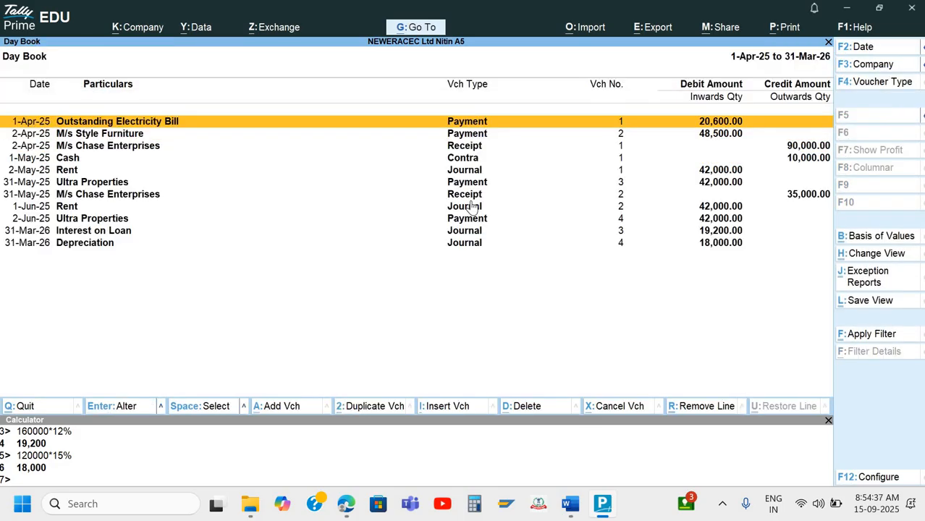
pyautogui.press('F2')
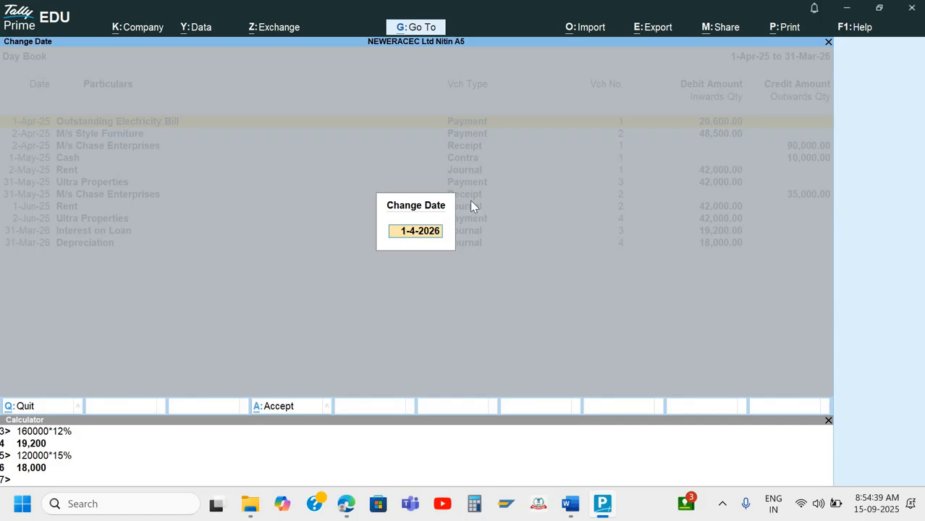
pyautogui.press('Escape')
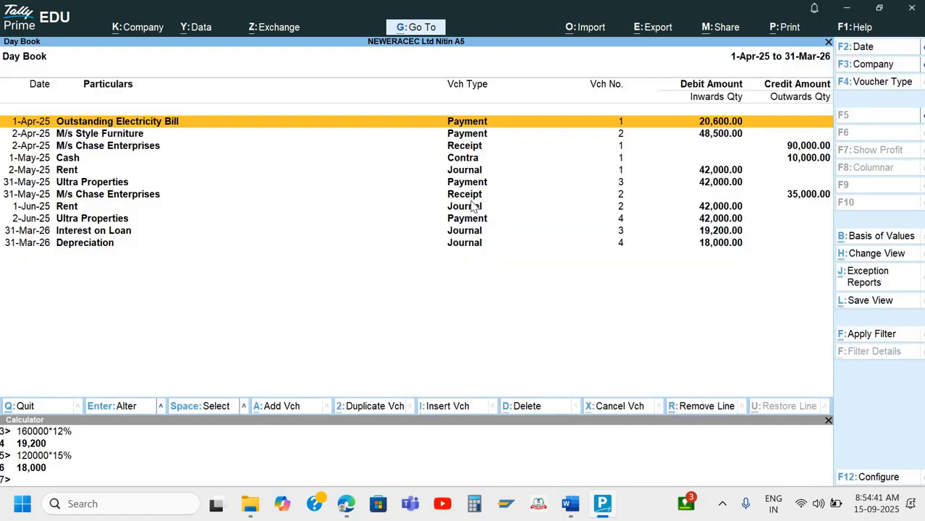
pyautogui.hotkey('ctrl', 'f')
pyautogui.write('2')
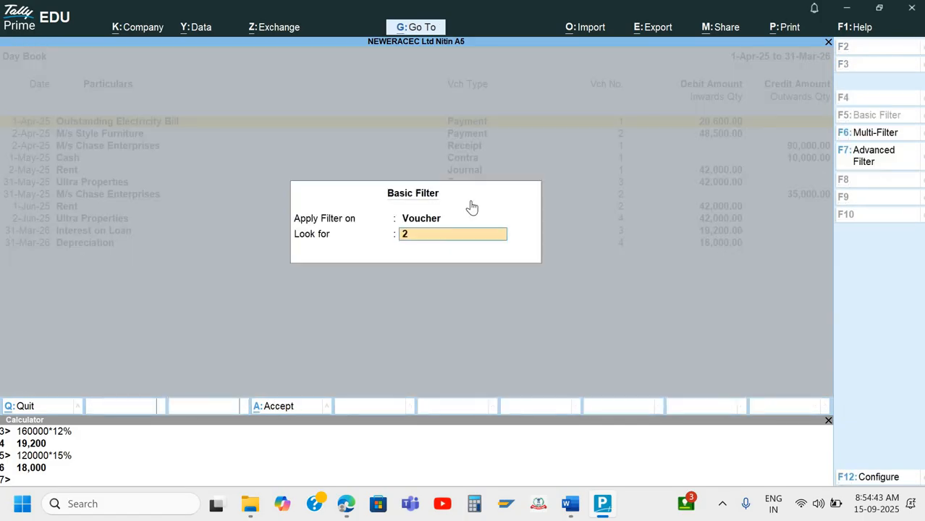
pyautogui.press('Return')
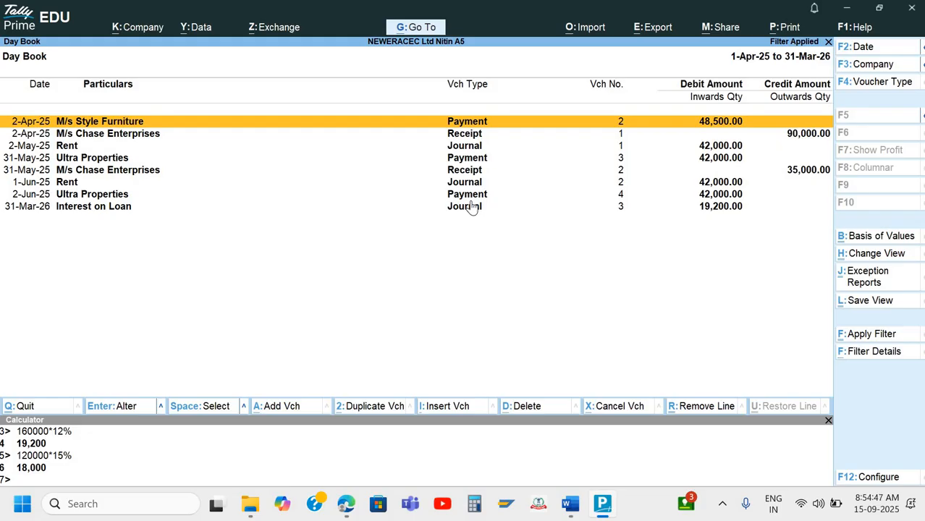
pyautogui.press('Escape')
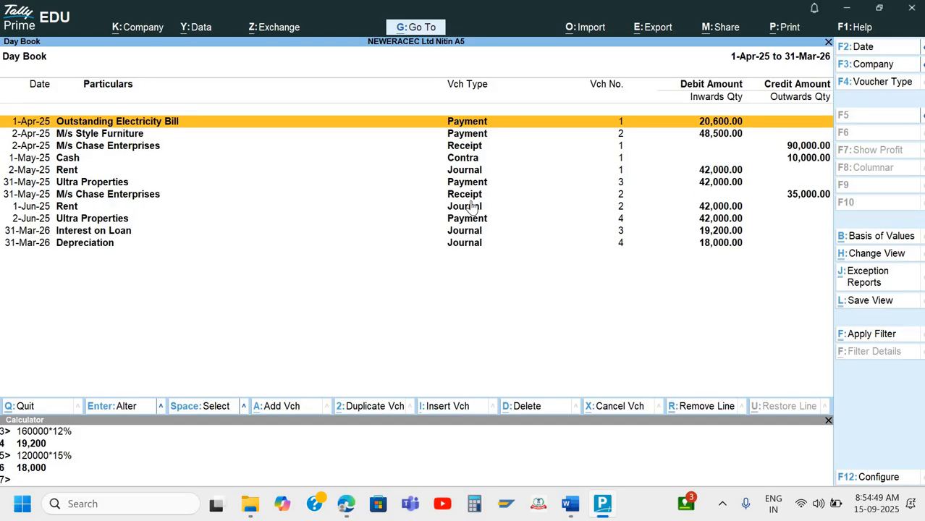
# Start an advanced filter with the condition Voucher Number containing 2, joined by 'and'
pyautogui.hotkey('ctrl', 'f')
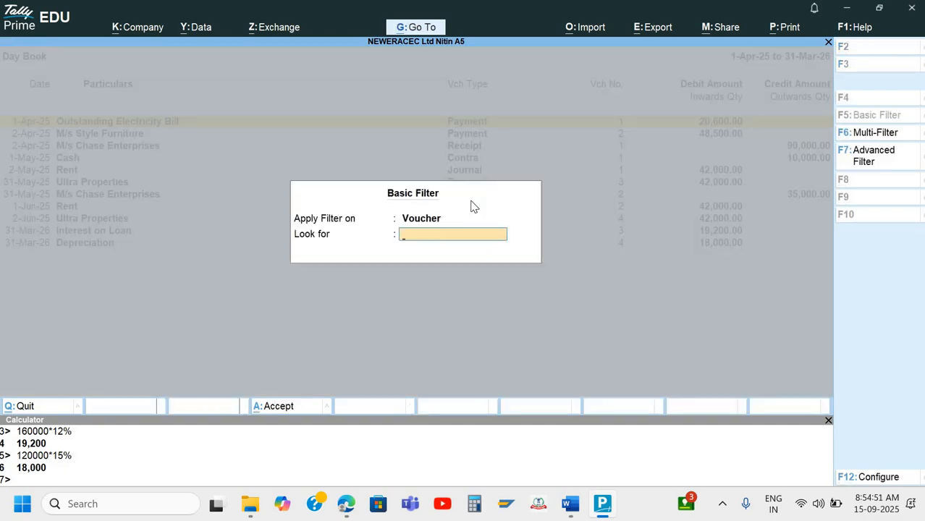
pyautogui.click(864, 155)
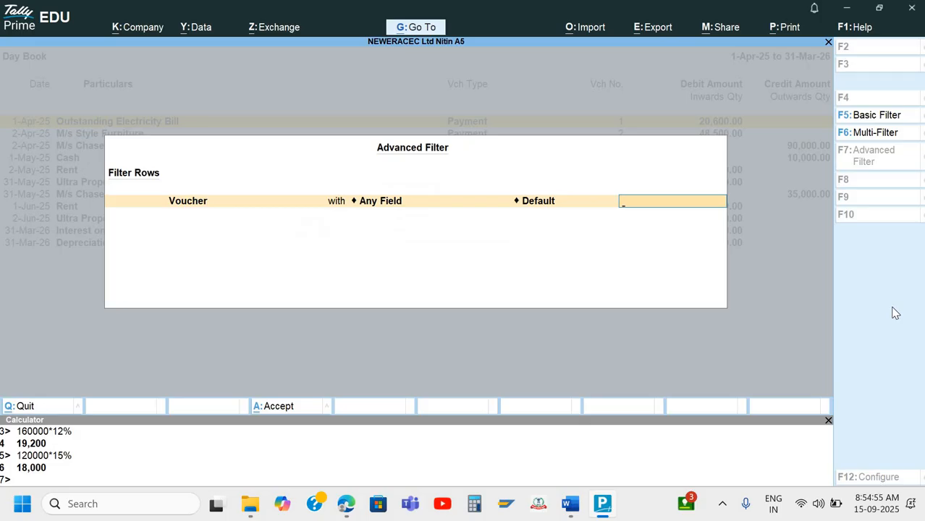
pyautogui.press('BackSpace')
pyautogui.press('Down')
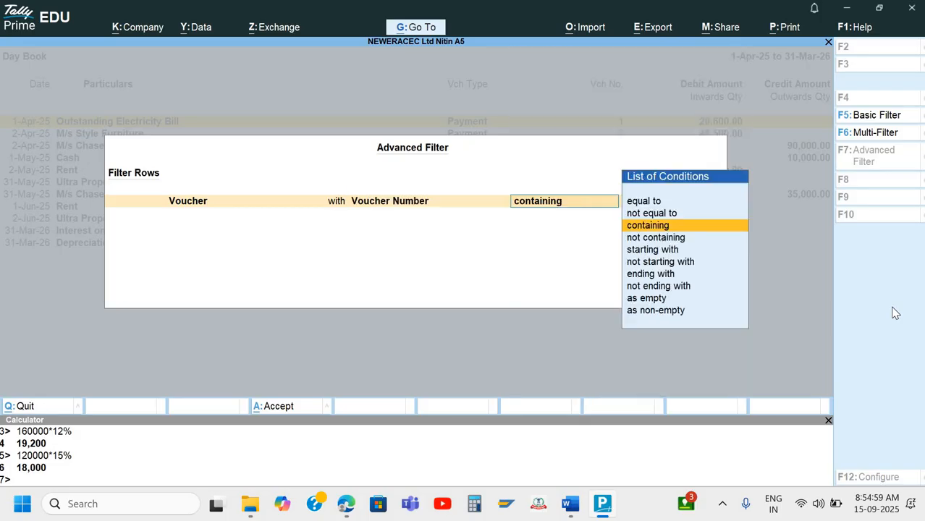
pyautogui.press('Return')
pyautogui.press('Return')
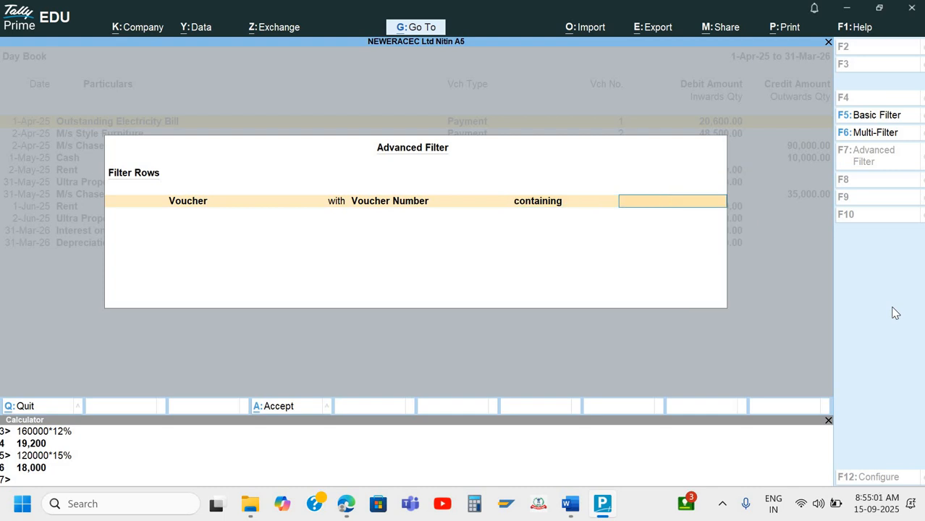
pyautogui.write('2')
pyautogui.press('BackSpace')
pyautogui.write('2')
pyautogui.press('Return')
pyautogui.press('Down')
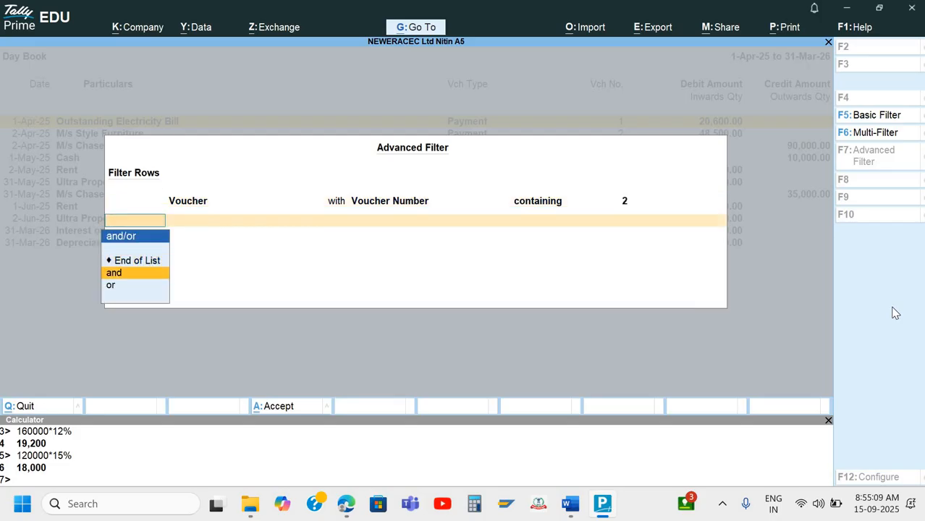
pyautogui.press('Return')
# Add Voucher Type Name containing Receipt, apply to find the 35,000.00 Chase Enterprises receipt, and return to Word
pyautogui.press('Down')
pyautogui.press('Return')
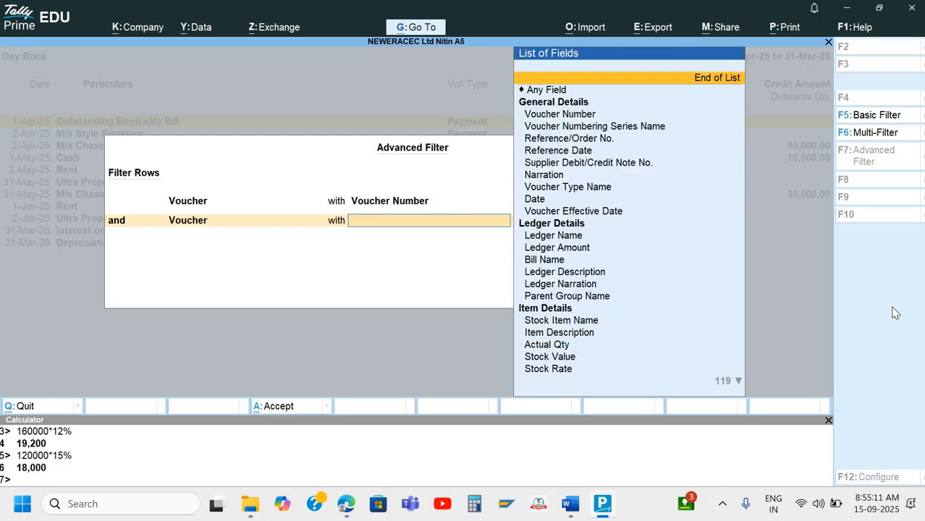
pyautogui.press('Down')
pyautogui.press('Down')
pyautogui.press('Down')
pyautogui.press('Down')
pyautogui.press('Down')
pyautogui.press('Down')
pyautogui.press('Down')
pyautogui.press('Down')
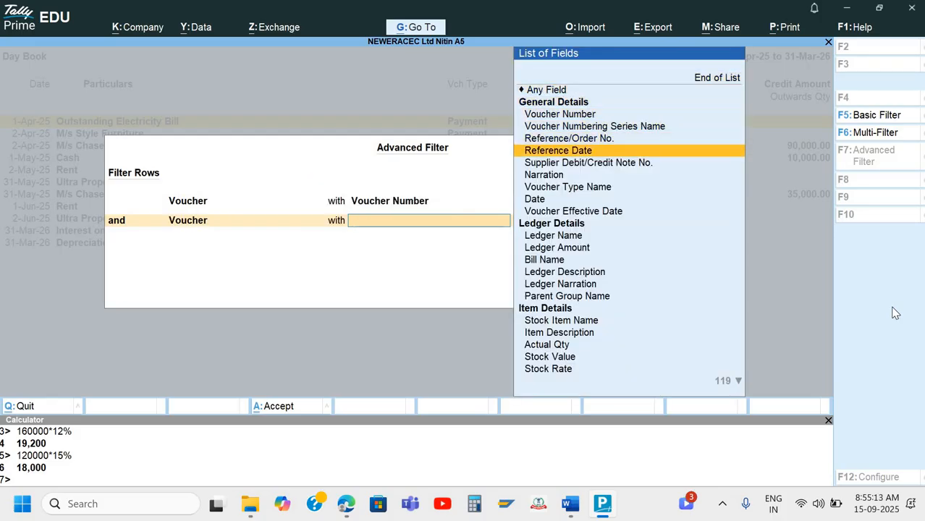
pyautogui.press('Return')
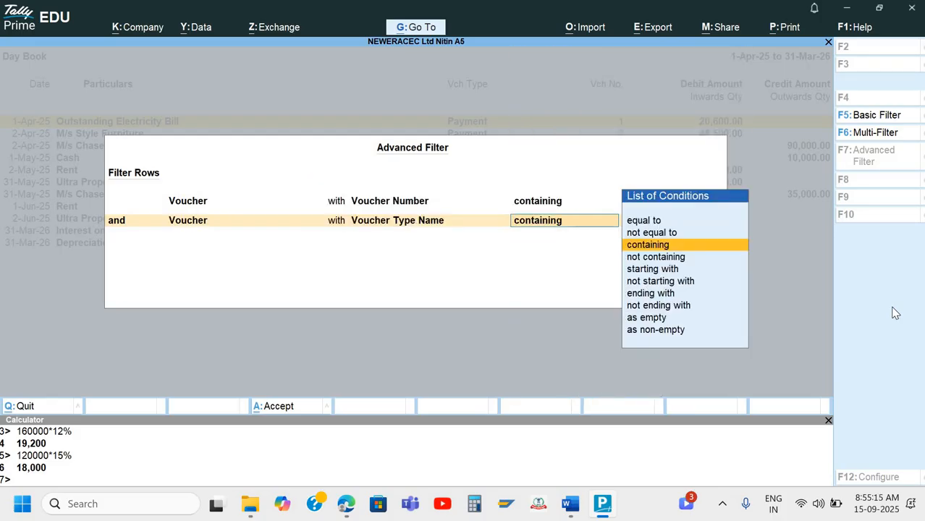
pyautogui.press('Escape')
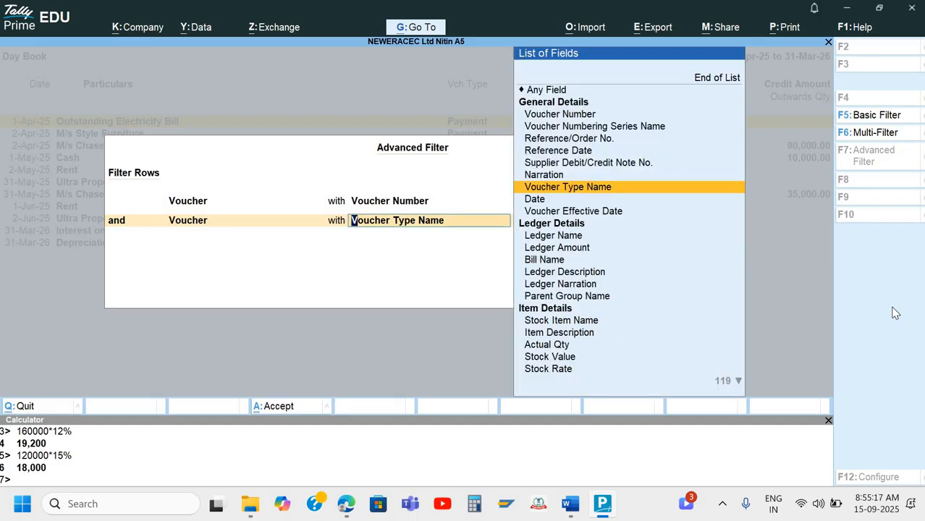
pyautogui.press('Return')
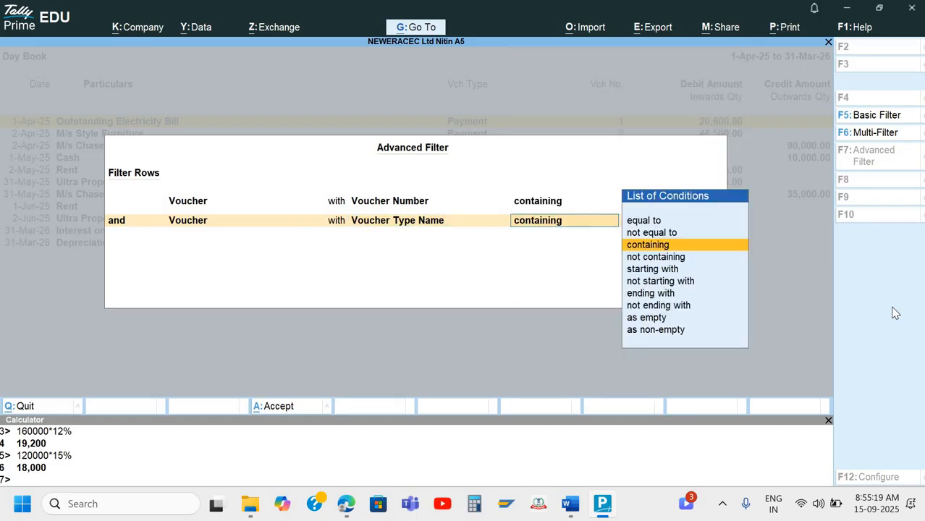
pyautogui.press('Return')
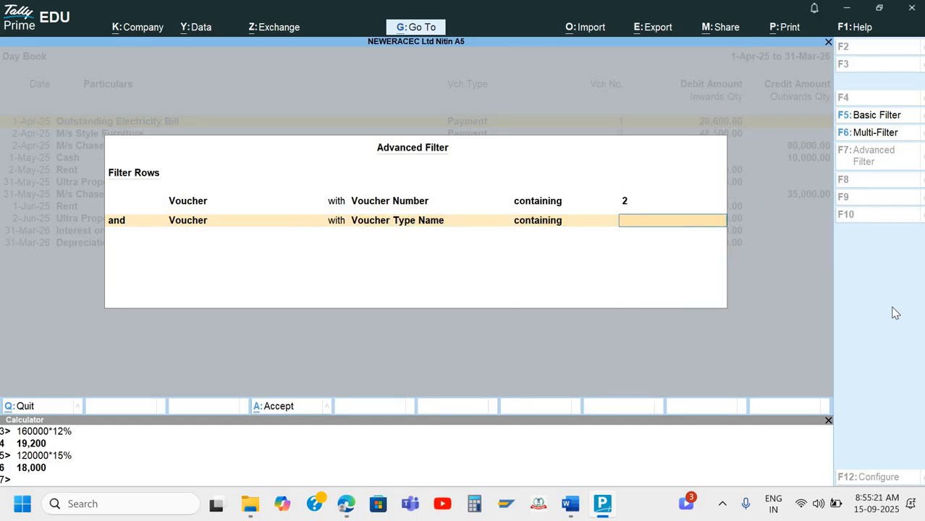
pyautogui.write('Receipt')
pyautogui.press('Return')
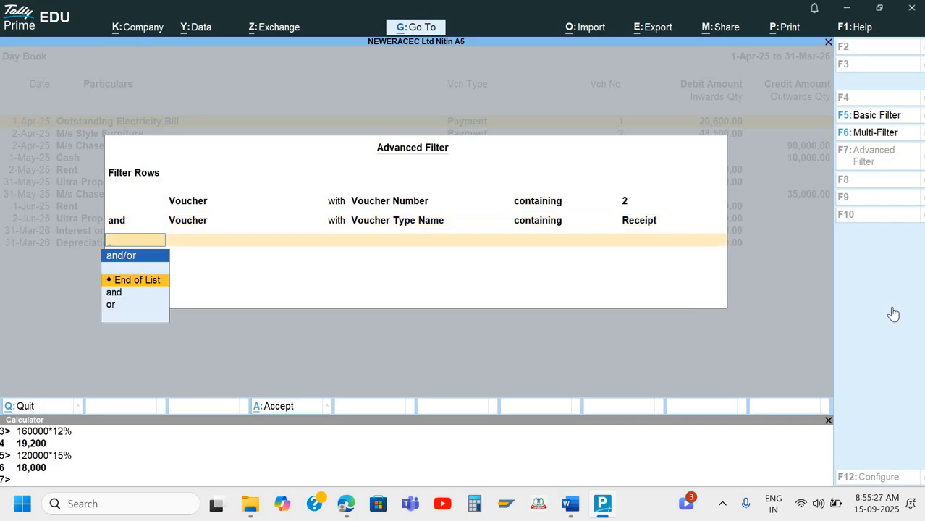
pyautogui.press('Return')
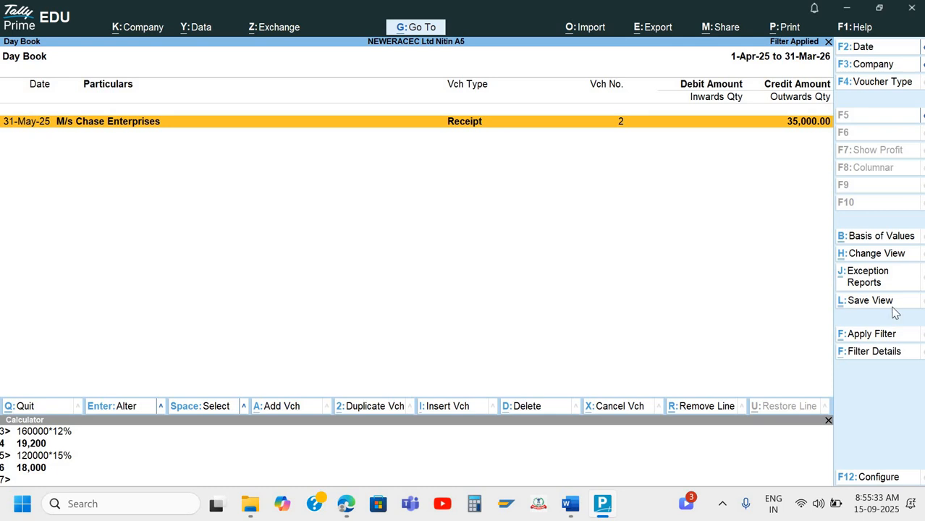
pyautogui.press('Escape')
pyautogui.press('Escape')
pyautogui.press('Escape')
pyautogui.press('Escape')
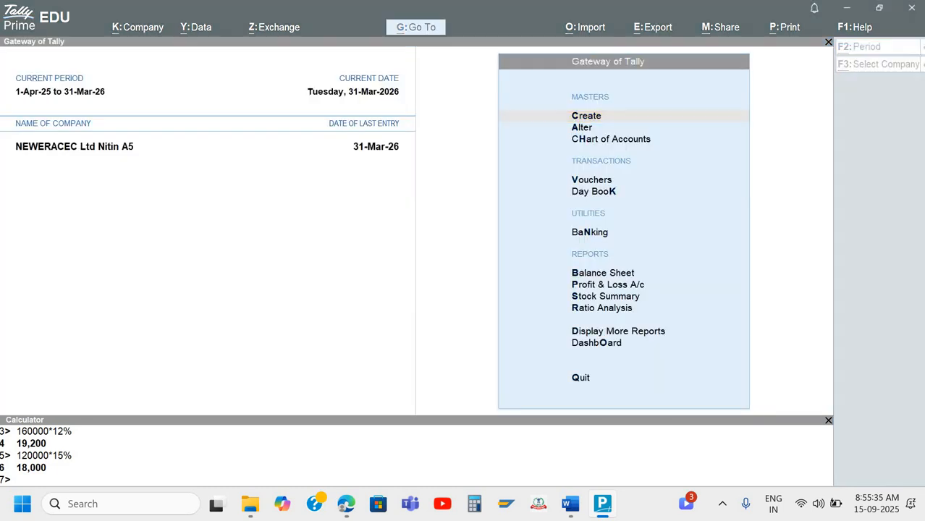
pyautogui.hotkey('alt', 'Tab')
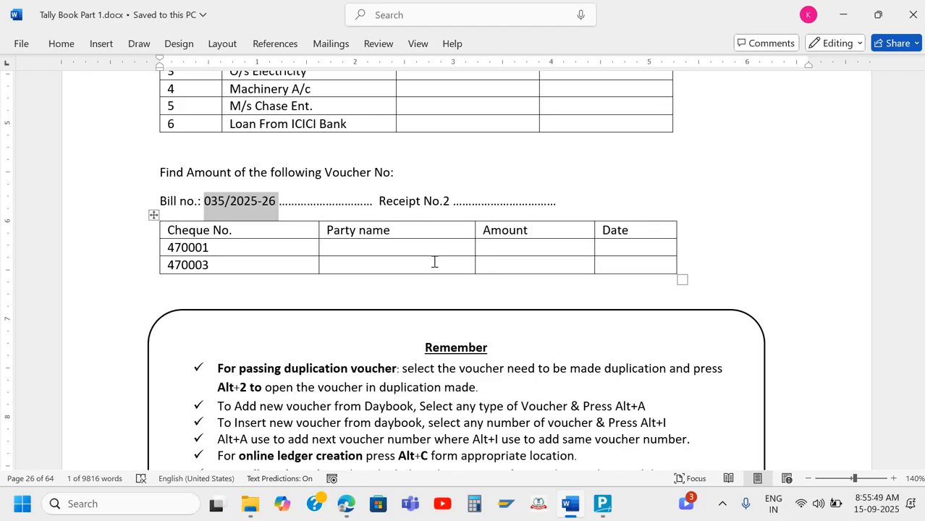
# Review Axis Bank's reconciliation summary under Banking Activities, down to the Deposits line
pyautogui.hotkey('alt', 'Tab')
pyautogui.press('Escape')
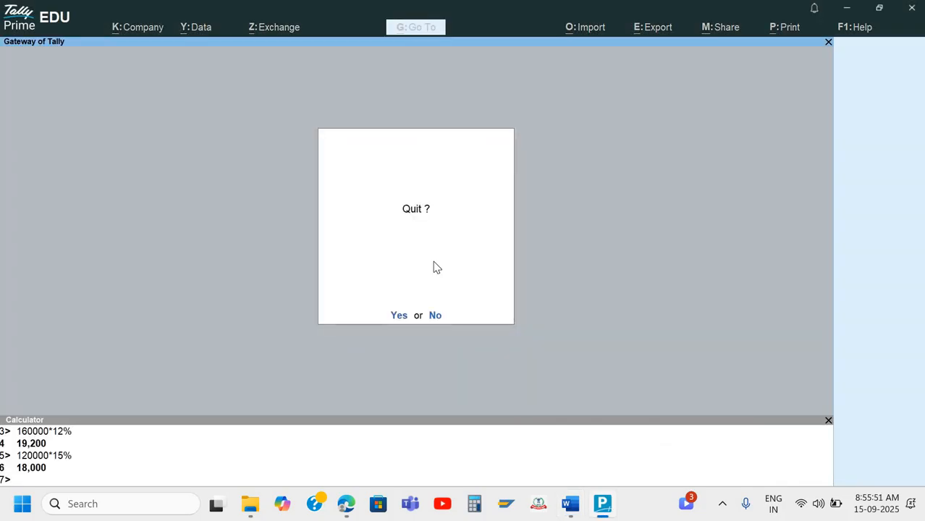
pyautogui.press('Escape')
pyautogui.press('Down')
pyautogui.press('Down')
pyautogui.press('Down')
pyautogui.press('Down')
pyautogui.press('Down')
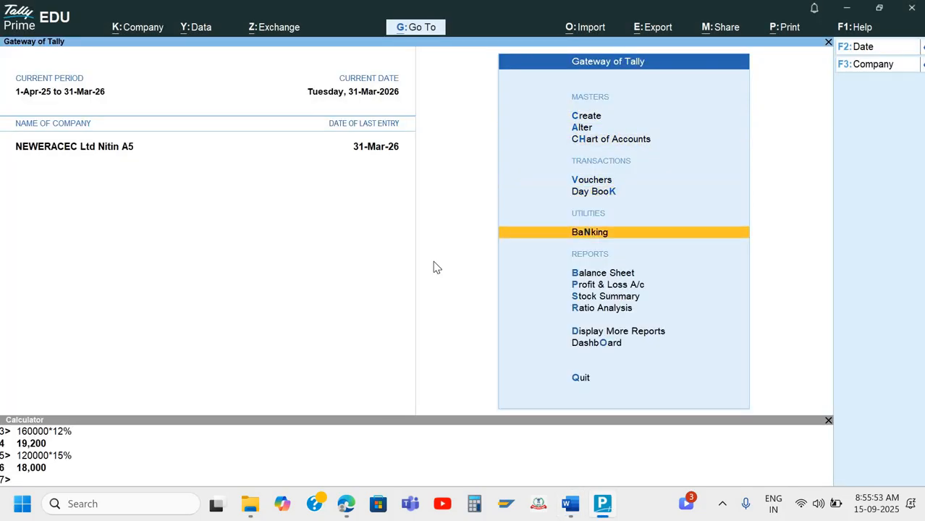
pyautogui.press('Down')
pyautogui.press('Up')
pyautogui.press('Return')
pyautogui.press('Down')
pyautogui.press('Down')
pyautogui.press('Down')
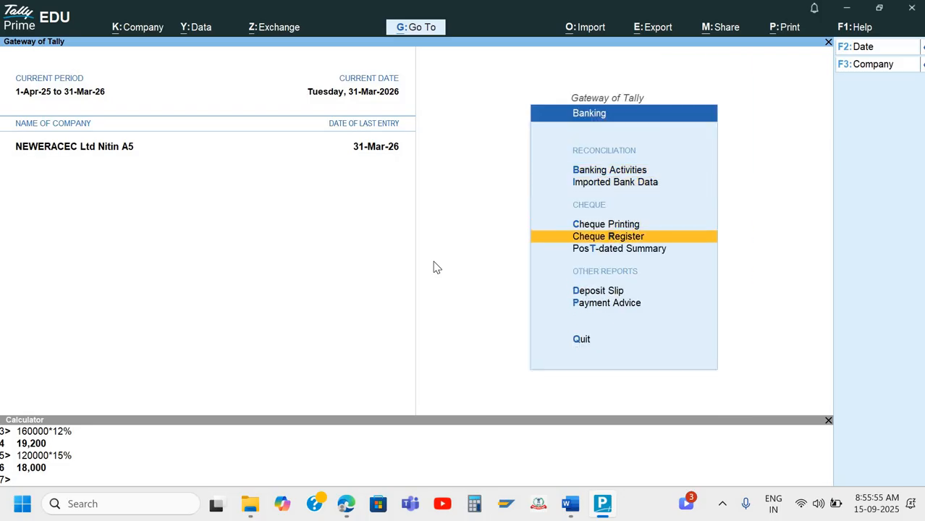
pyautogui.press('Up')
pyautogui.press('Up')
pyautogui.press('Up')
pyautogui.press('Return')
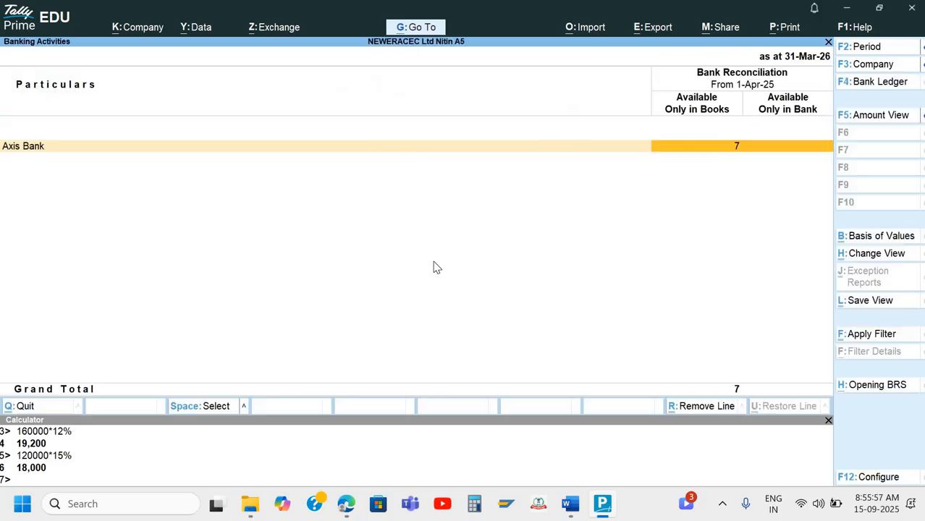
pyautogui.press('Return')
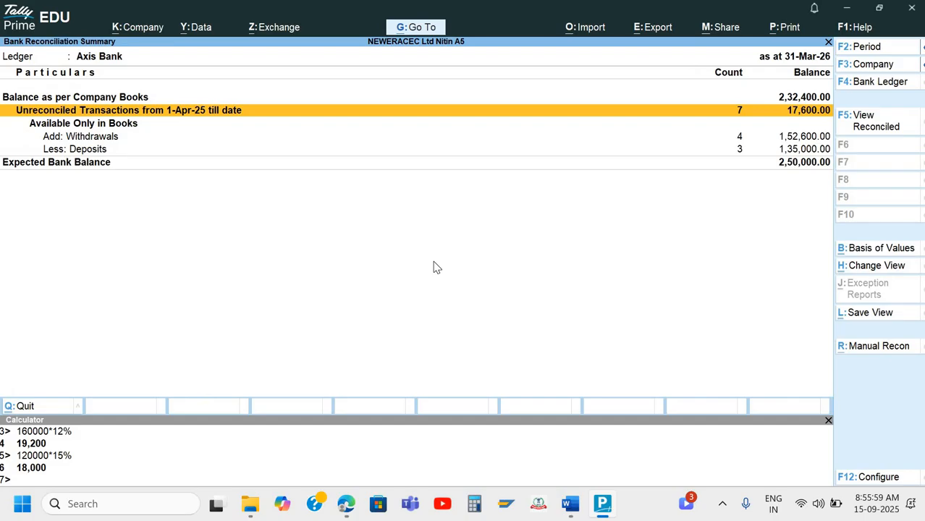
pyautogui.press('Down')
pyautogui.press('Down')
pyautogui.press('Down')
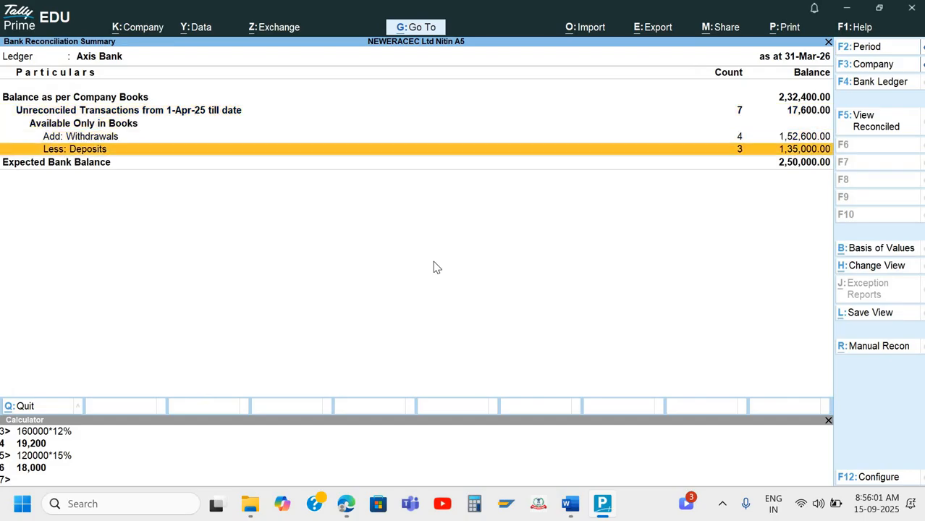
pyautogui.press('Escape')
pyautogui.press('Escape')
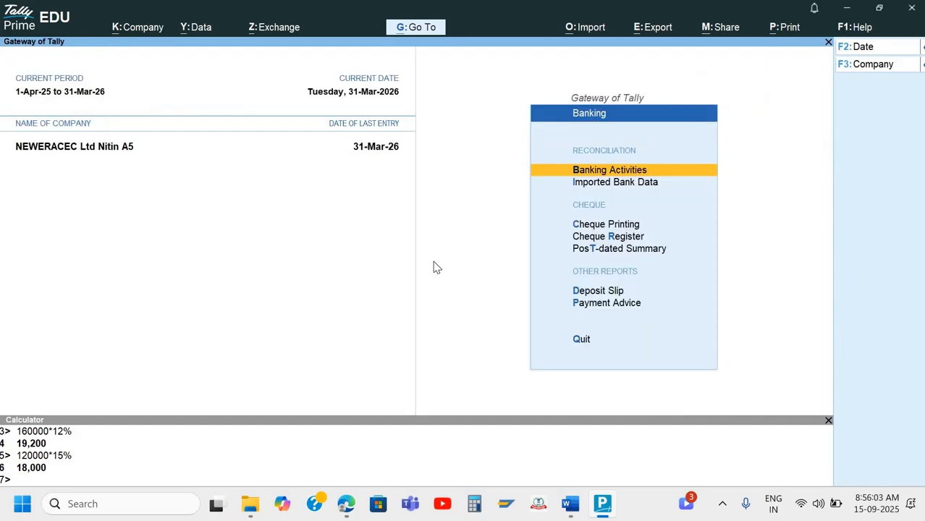
# View Axis Bank's Cheque Printing report for 1-Mar-26 to 31-Mar-26, shown as not configured
pyautogui.press('Down')
pyautogui.press('Down')
pyautogui.press('Down')
pyautogui.press('Up')
pyautogui.press('Return')
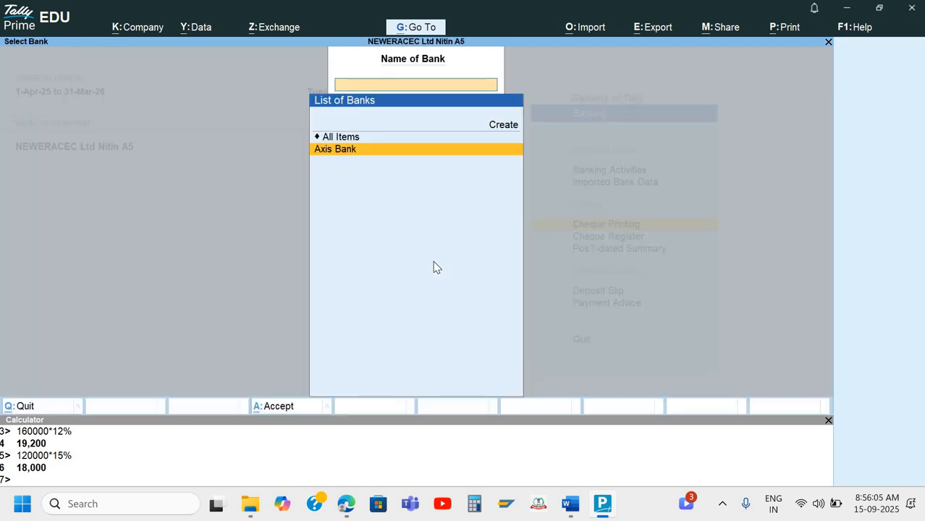
pyautogui.press('Return')
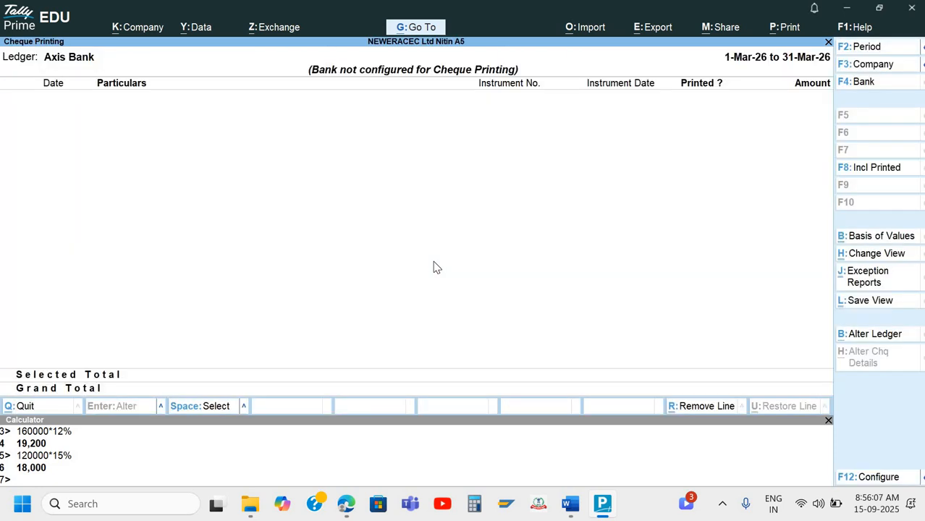
pyautogui.press('Escape')
pyautogui.press('Escape')
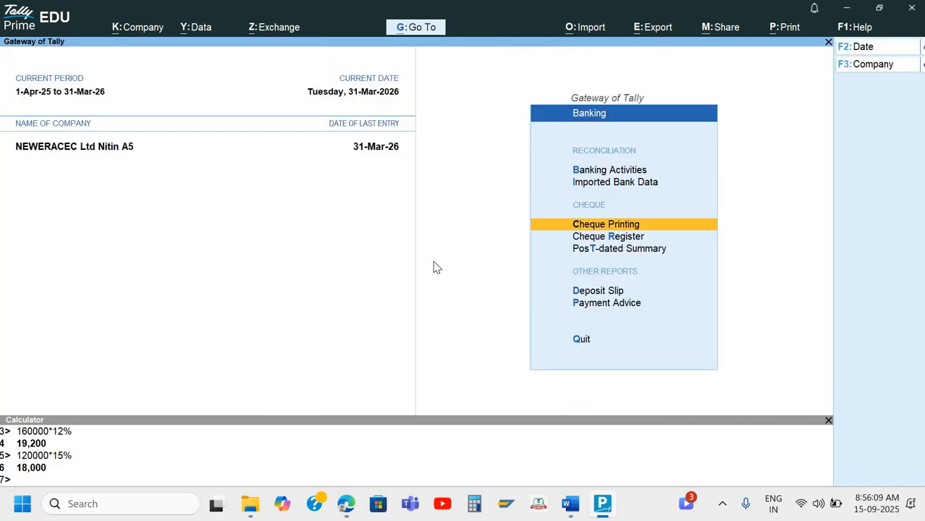
# In the Cheque Register, locate Axis Bank's unreconciled cheque count of 4
pyautogui.press('Down')
pyautogui.press('Return')
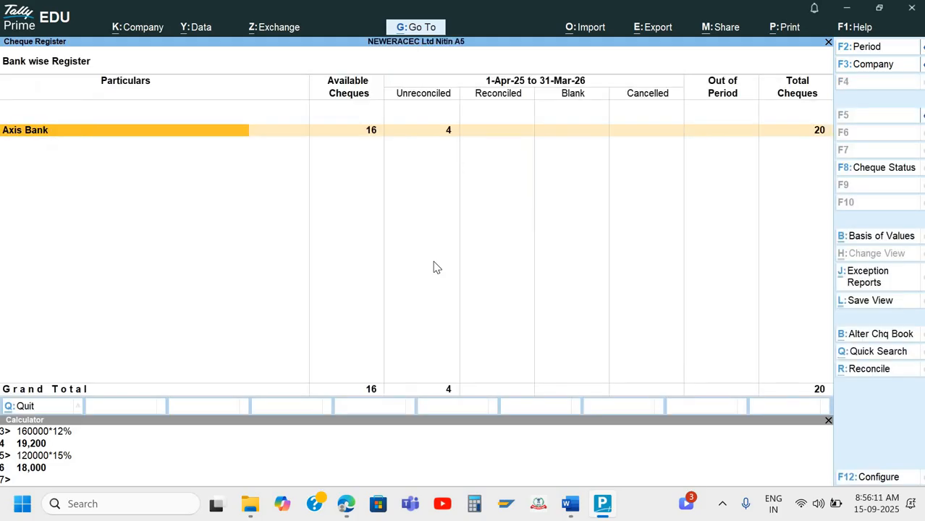
pyautogui.press('Right')
pyautogui.press('Right')
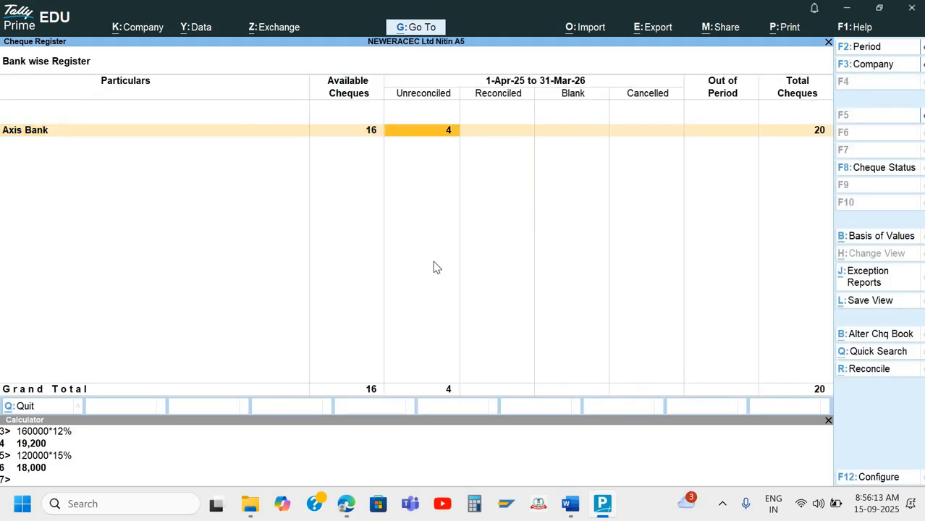
pyautogui.press('Left')
pyautogui.press('Left')
pyautogui.press('Right')
pyautogui.press('Right')
pyautogui.press('Left')
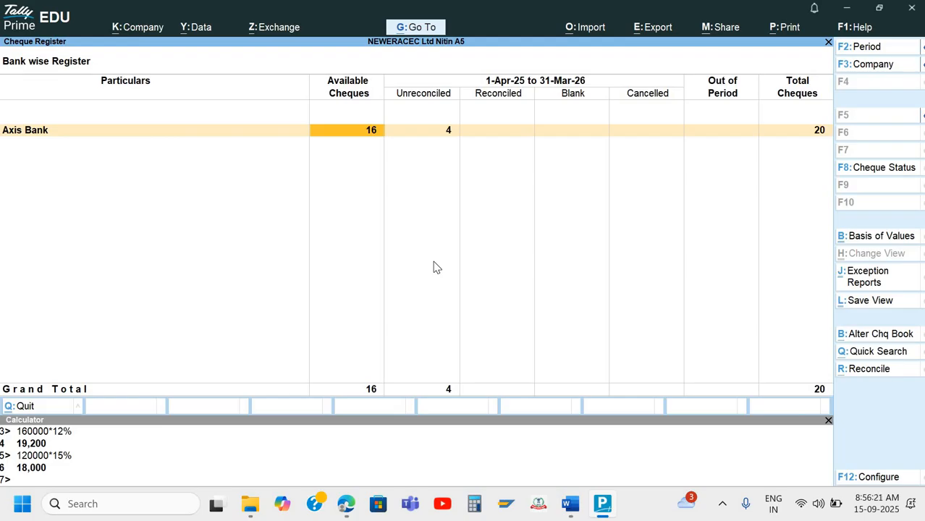
pyautogui.press('Right')
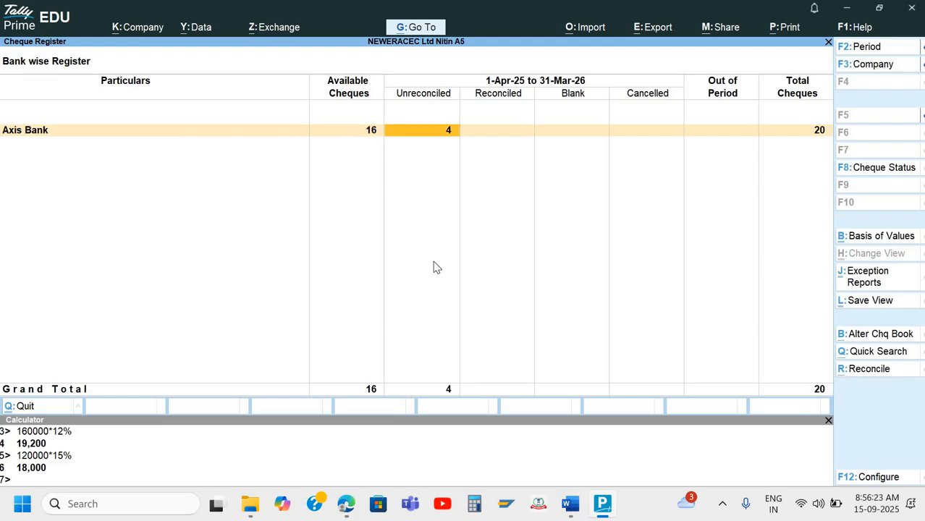
pyautogui.press('Left')
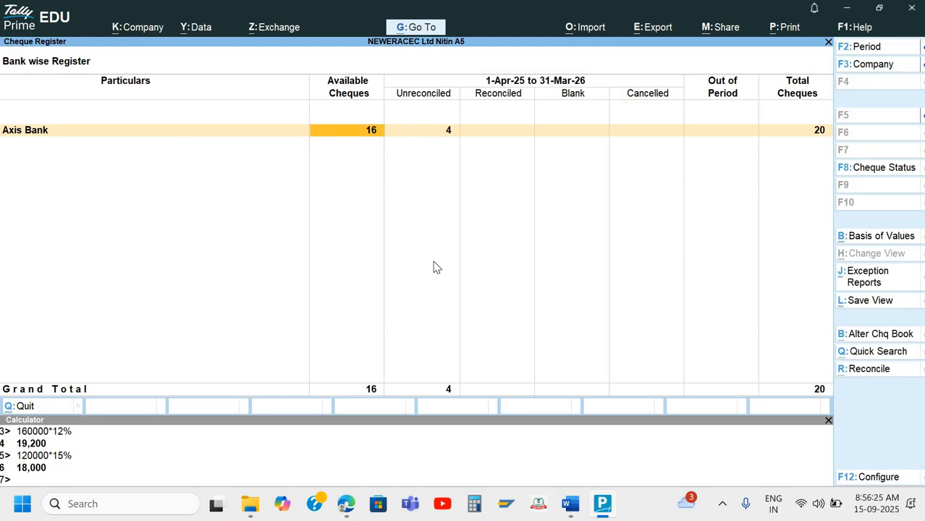
pyautogui.press('Right')
pyautogui.press('Return')
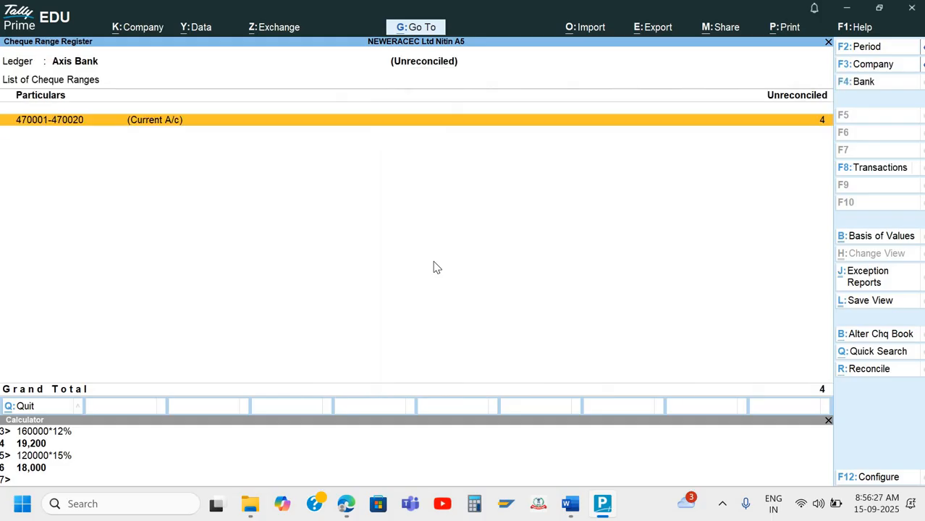
pyautogui.press('Return')
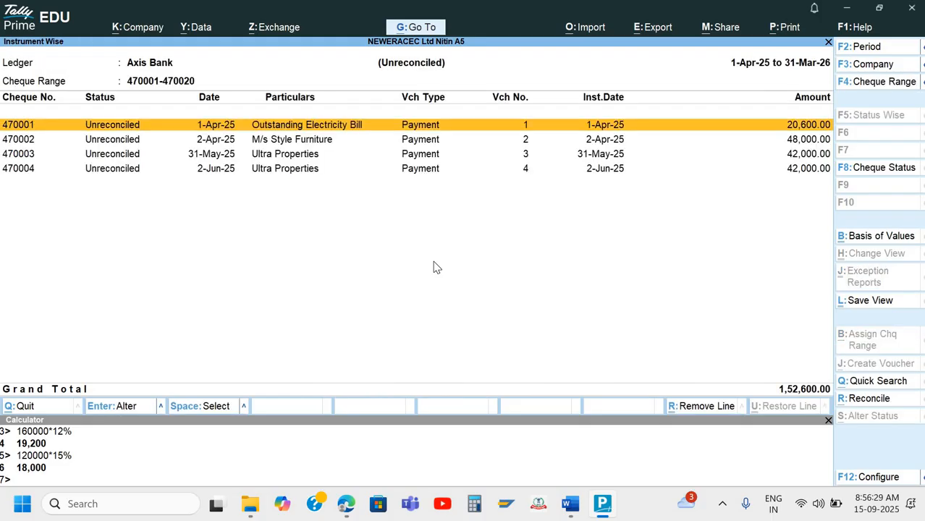
pyautogui.press('Down')
pyautogui.press('Down')
pyautogui.press('Down')
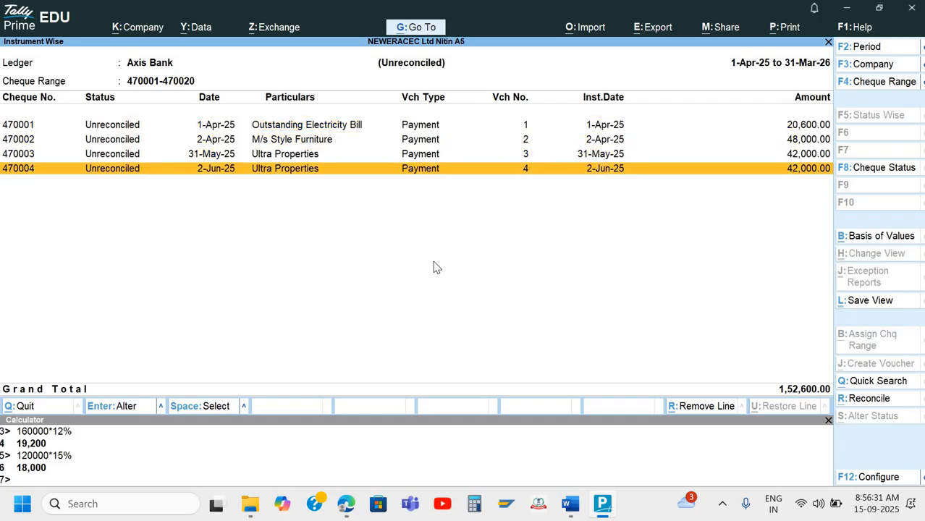
pyautogui.press('Up')
pyautogui.press('Up')
pyautogui.press('Up')
pyautogui.press('Down')
pyautogui.press('Down')
pyautogui.press('Down')
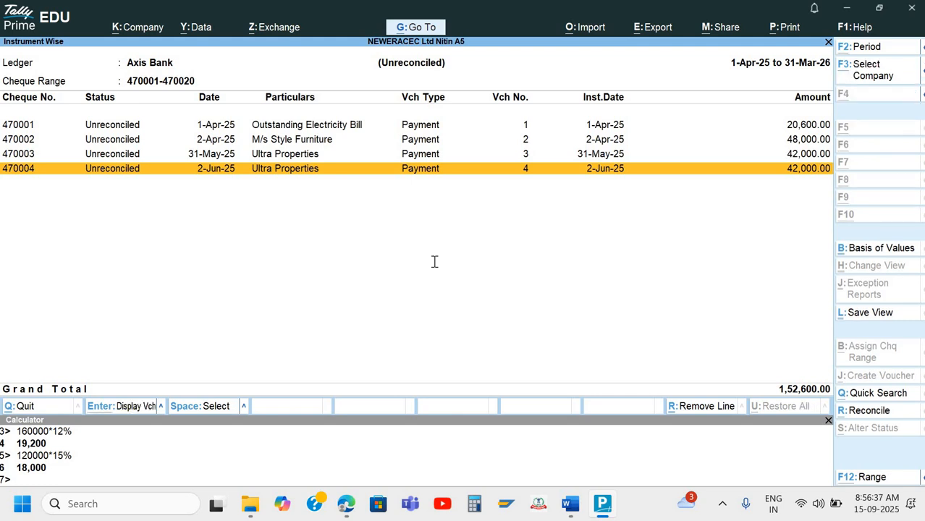
pyautogui.hotkey('alt', 'Tab')
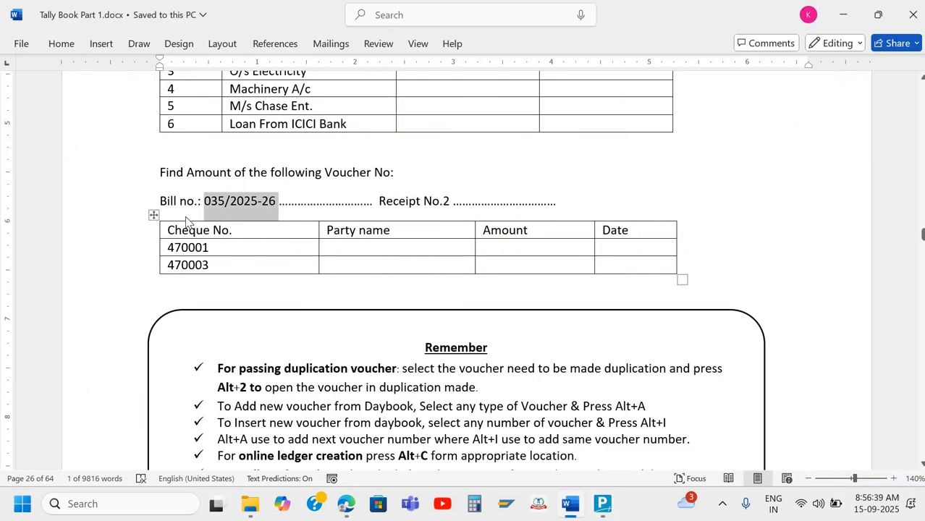
# Compare cheques 470001 and 470003 in Tally with the answer sheet's cheque table, then back out
pyautogui.hotkey('alt', 'Tab')
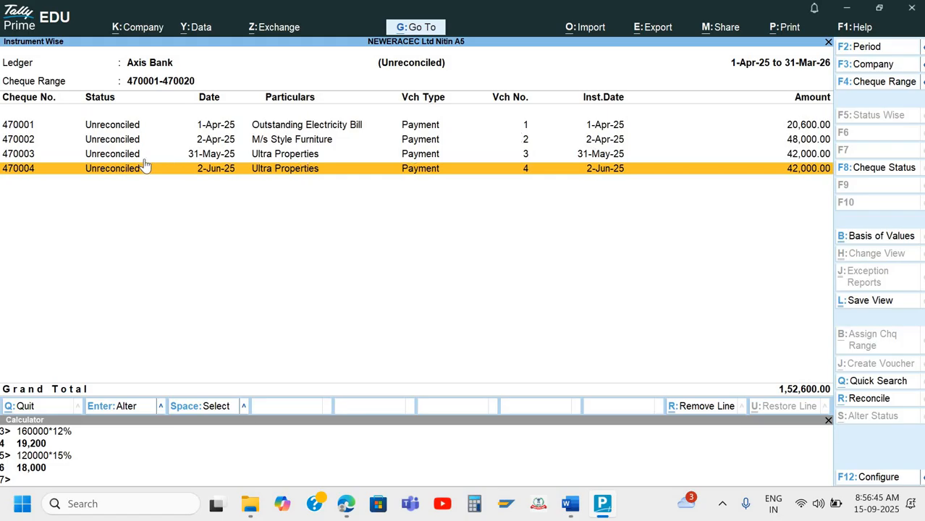
pyautogui.hotkey('alt', 'Tab')
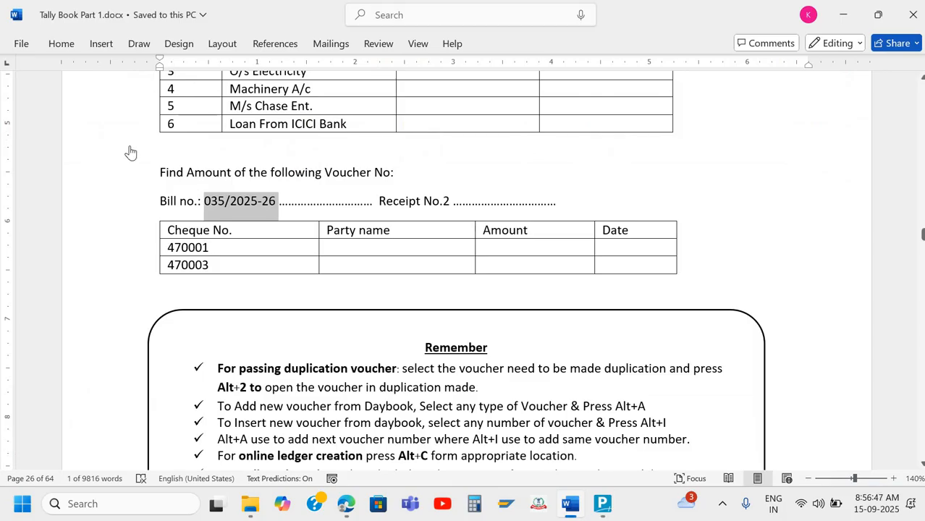
pyautogui.hotkey('alt', 'Tab')
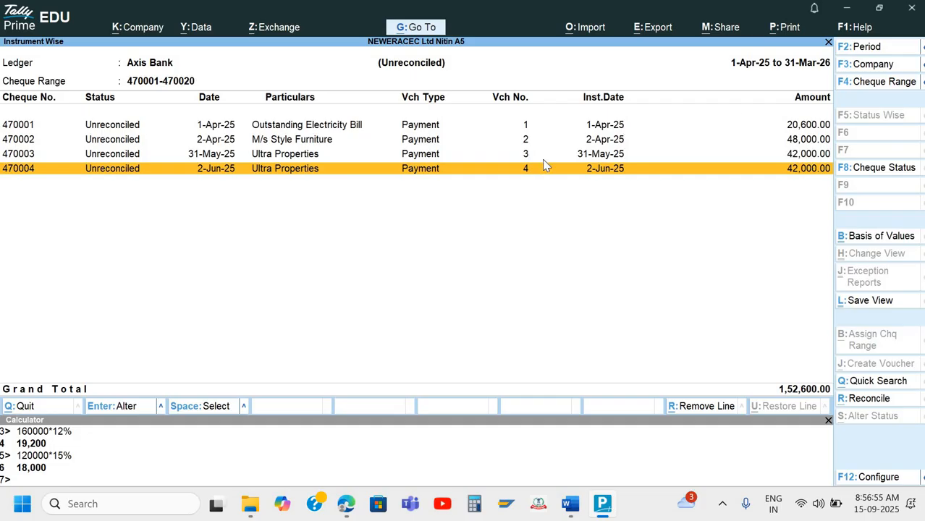
pyautogui.press('Escape')
pyautogui.press('Escape')
pyautogui.press('Escape')
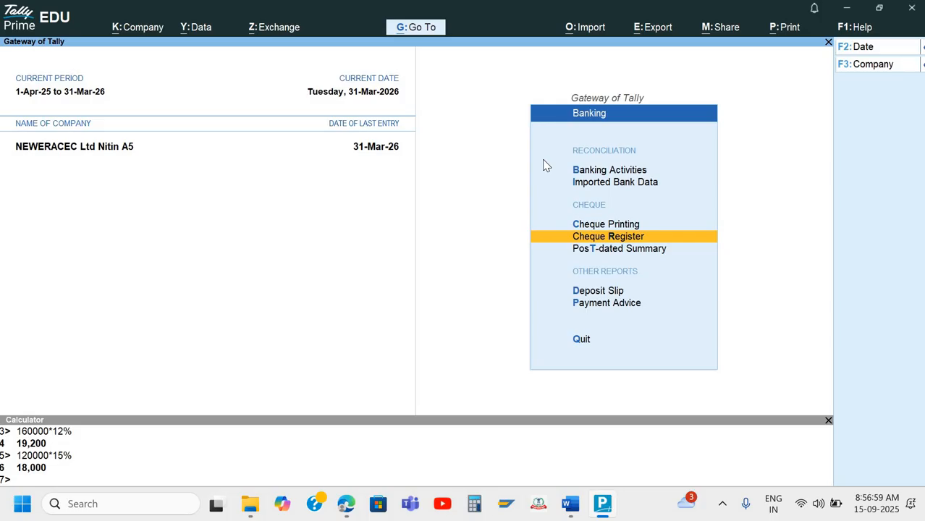
# Open the Day Book for the full period 1-Apr-25 to 31-Mar-26
pyautogui.press('Escape')
pyautogui.press('Escape')
pyautogui.press('Escape')
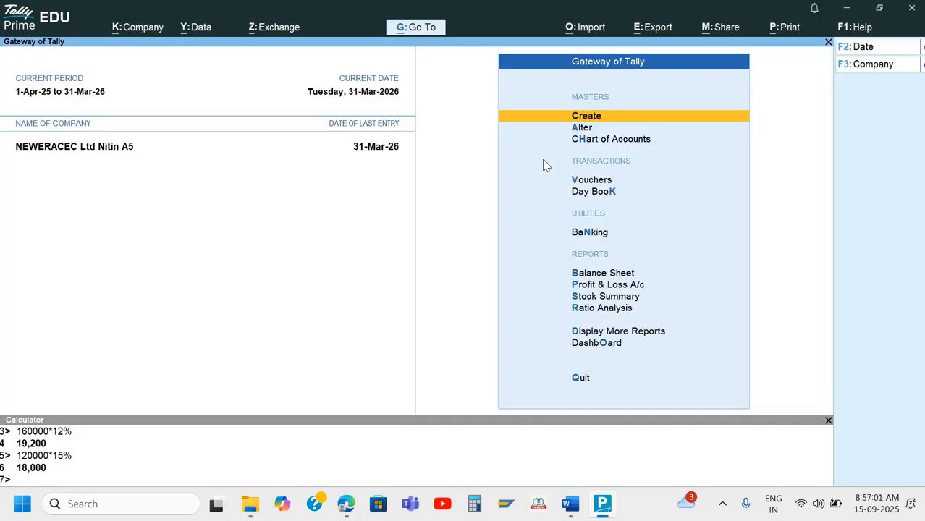
pyautogui.press('k')
pyautogui.press('F2')
pyautogui.press('BackSpace')
pyautogui.press('Return')
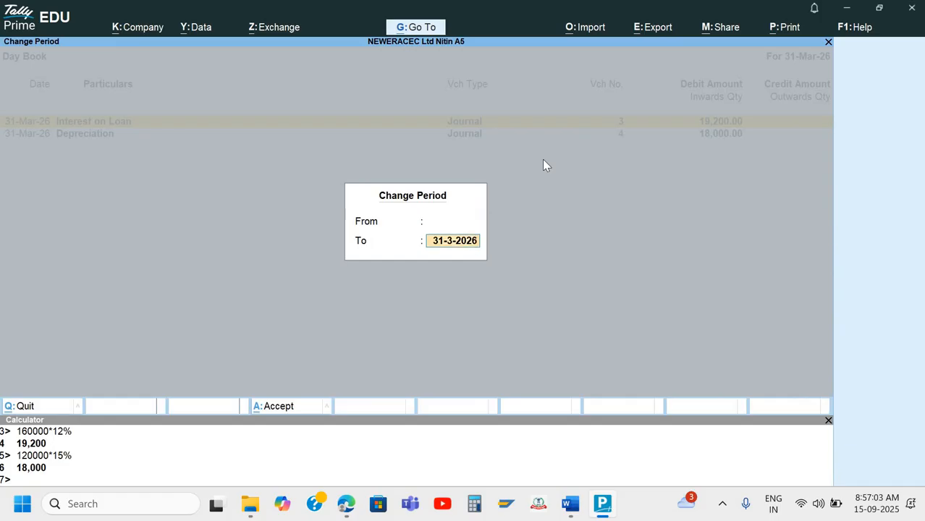
pyautogui.press('Return')
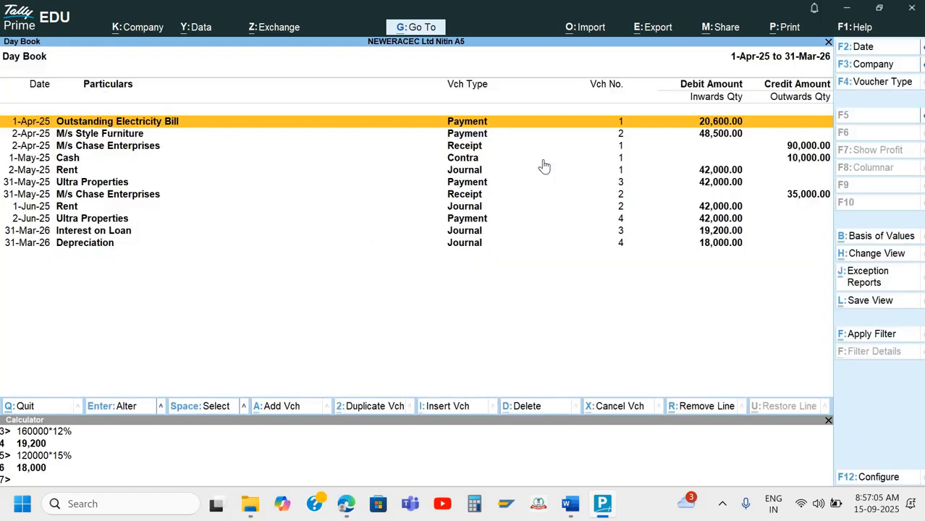
# Search the Day Book for 470001, view its voucher, then clear the filter
pyautogui.hotkey('ctrl', 'f')
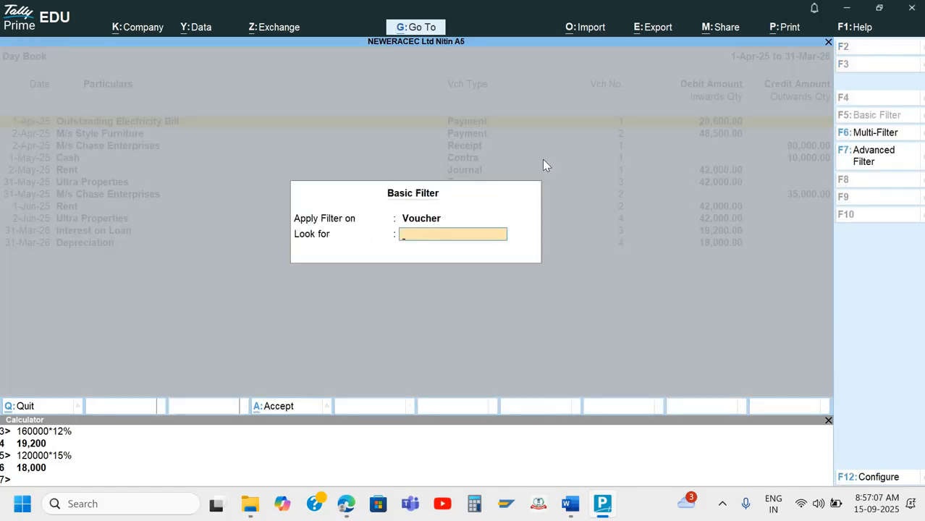
pyautogui.write('470001')
pyautogui.press('Return')
pyautogui.press('Return')
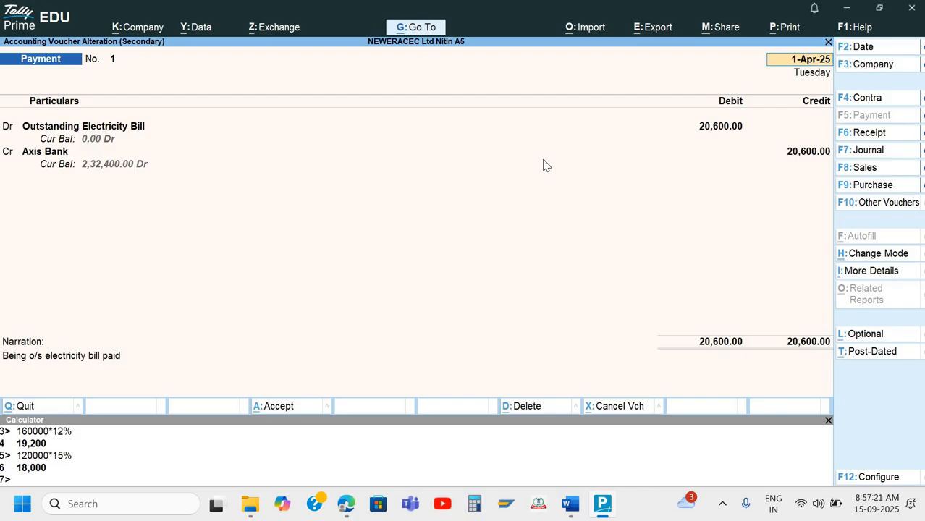
pyautogui.press('Escape')
pyautogui.press('y')
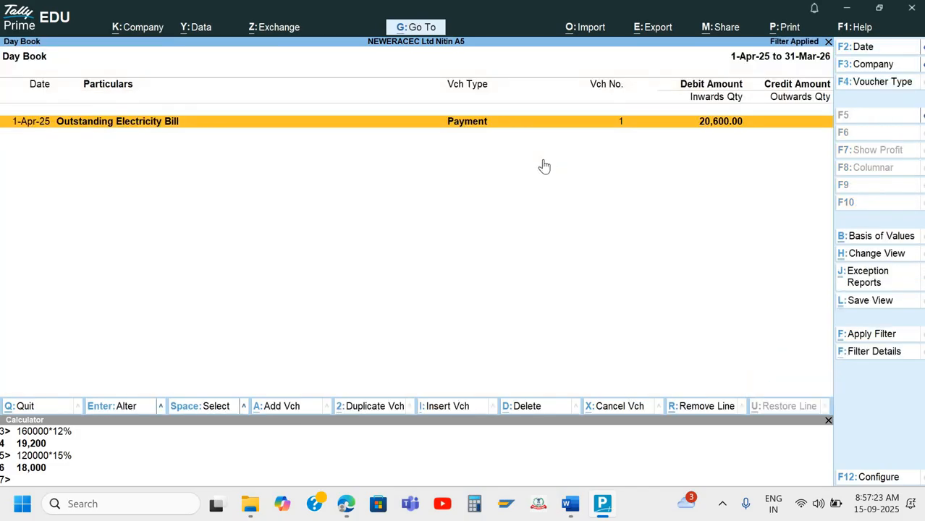
pyautogui.press('Escape')
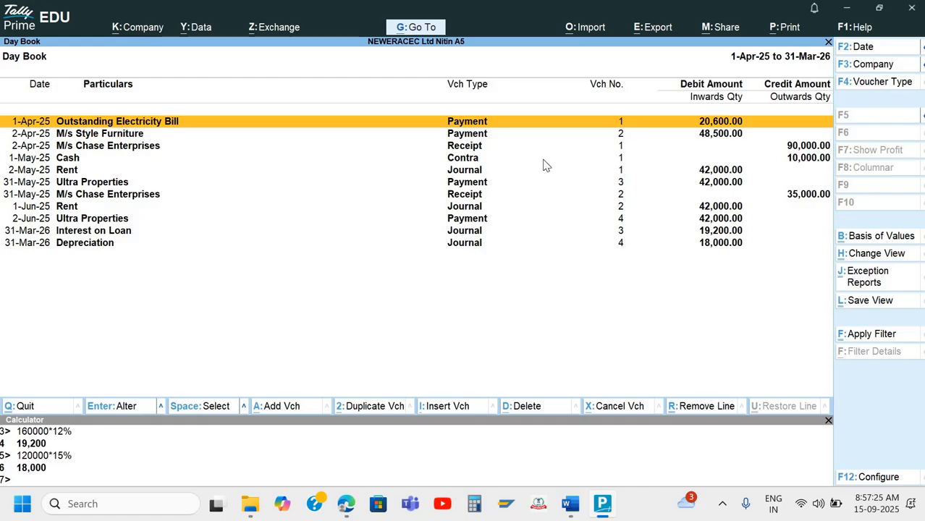
pyautogui.hotkey('ctrl', 'f')
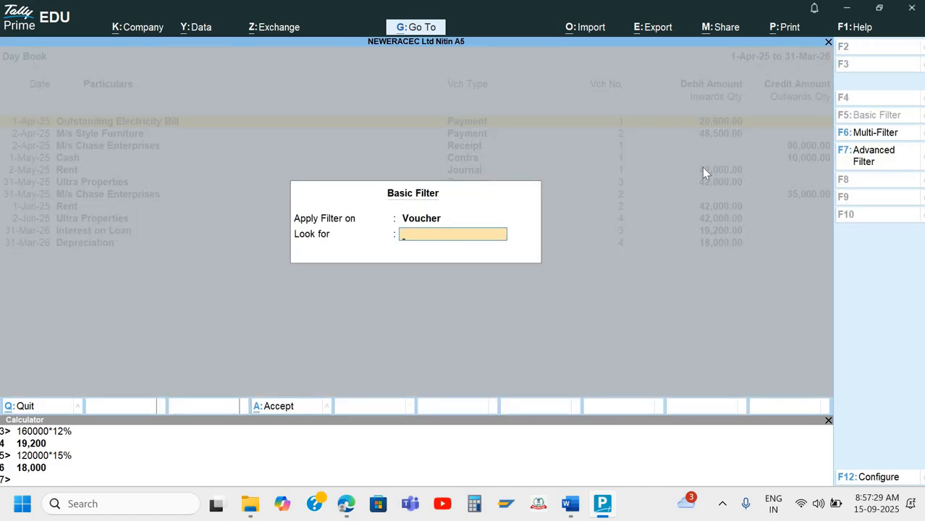
# Start an advanced filter condition on Instrument Number using 'containing'
pyautogui.press('F7')
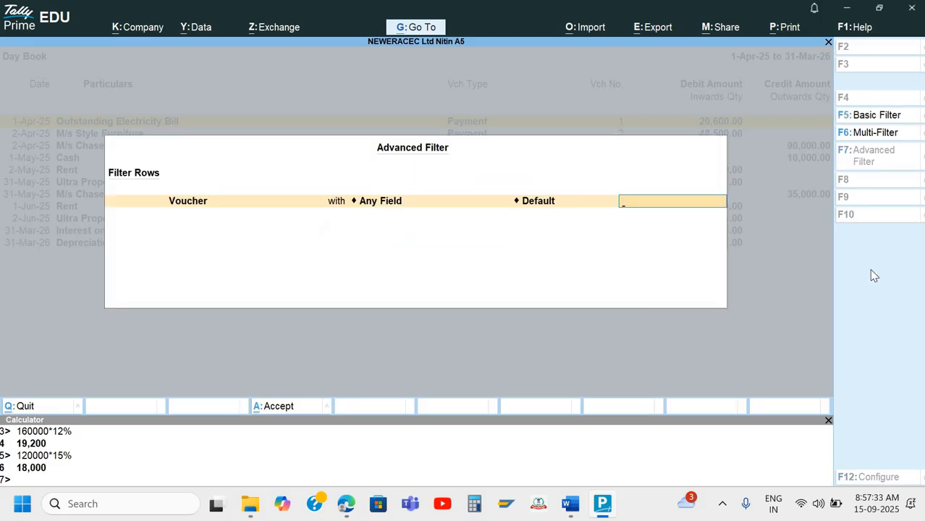
pyautogui.press('BackSpace')
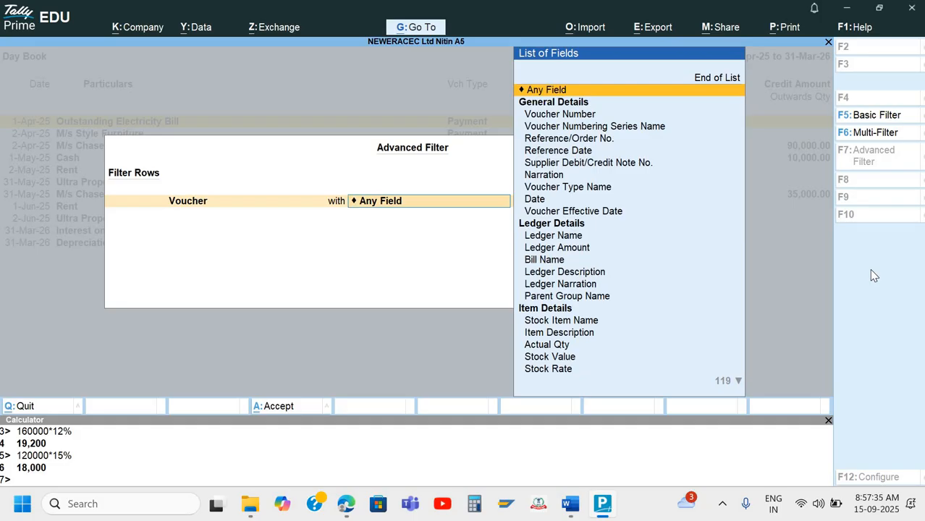
pyautogui.press('Down')
pyautogui.press('Down')
pyautogui.press('Down')
pyautogui.press('Down')
pyautogui.press('Down')
pyautogui.press('Down')
pyautogui.press('Down')
pyautogui.press('Down')
pyautogui.press('Down')
pyautogui.press('Down')
pyautogui.press('Down')
pyautogui.press('Down')
pyautogui.press('Down')
pyautogui.press('Down')
pyautogui.press('Down')
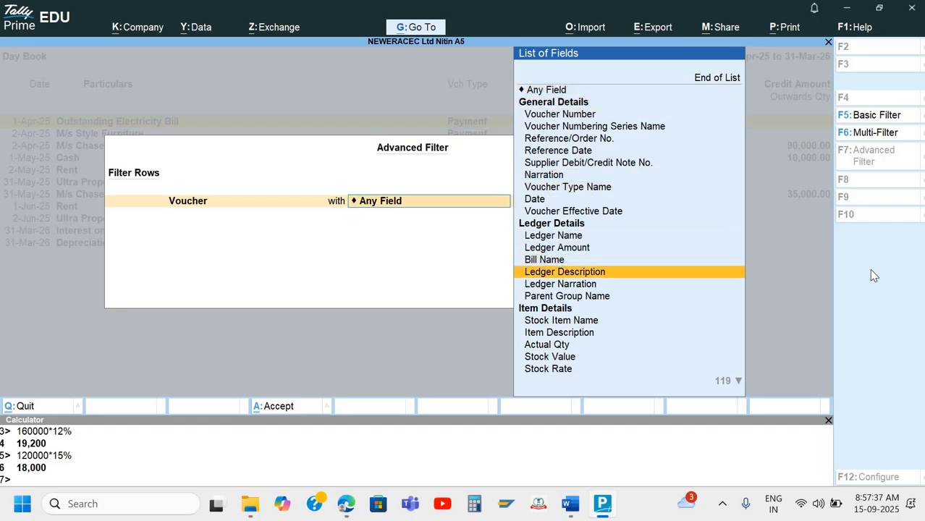
pyautogui.press('Down')
pyautogui.press('Down')
pyautogui.press('Down')
pyautogui.press('Down')
pyautogui.press('Down')
pyautogui.press('Down')
pyautogui.press('Down')
pyautogui.press('Down')
pyautogui.press('Down')
pyautogui.press('Down')
pyautogui.press('Down')
pyautogui.press('Down')
pyautogui.press('Down')
pyautogui.press('Down')
pyautogui.press('Down')
pyautogui.press('Down')
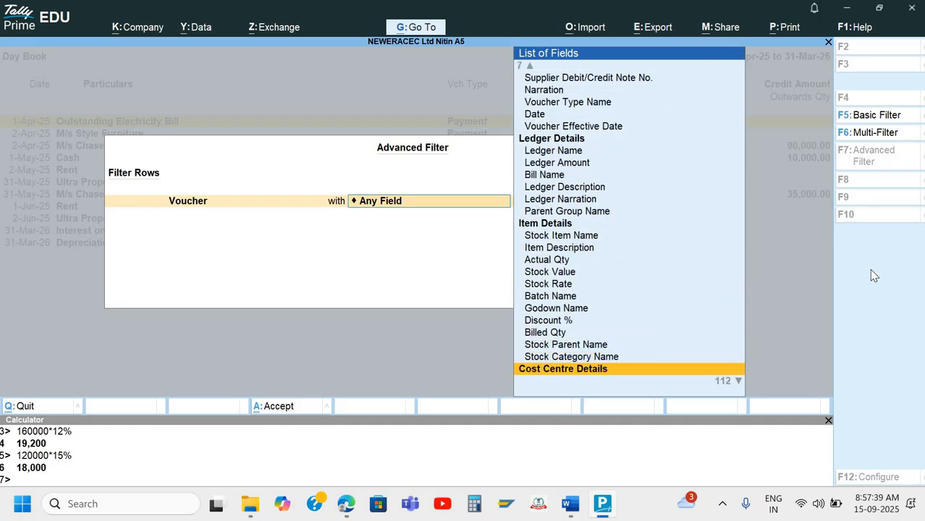
pyautogui.press('Down')
pyautogui.press('Down')
pyautogui.press('Down')
pyautogui.press('Down')
pyautogui.press('Down')
pyautogui.press('Down')
pyautogui.press('Down')
pyautogui.press('Down')
pyautogui.press('Down')
pyautogui.press('Down')
pyautogui.press('Down')
pyautogui.press('Down')
pyautogui.press('Down')
pyautogui.press('Down')
pyautogui.press('Down')
pyautogui.press('Down')
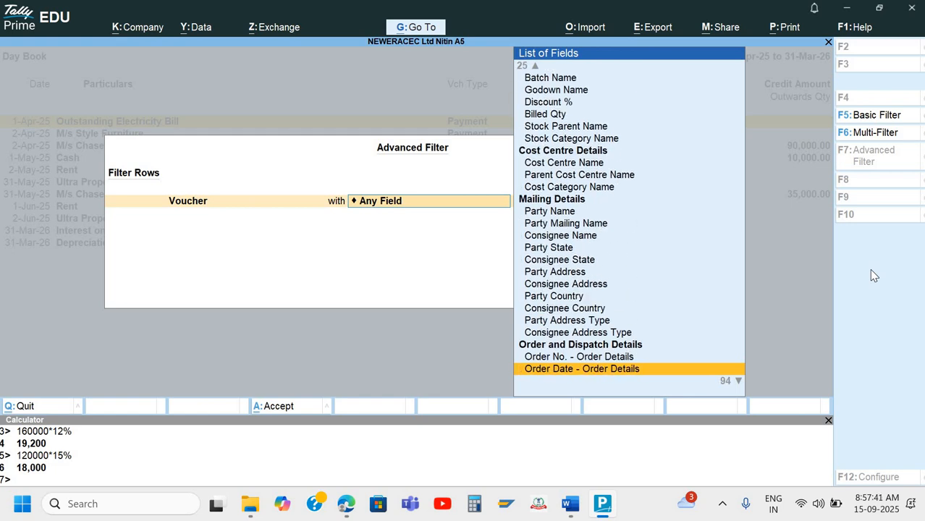
pyautogui.press('Up')
pyautogui.press('Up')
pyautogui.press('Up')
pyautogui.press('Up')
pyautogui.press('Up')
pyautogui.press('Up')
pyautogui.press('Up')
pyautogui.press('Up')
pyautogui.press('Up')
pyautogui.press('Up')
pyautogui.press('Up')
pyautogui.press('Up')
pyautogui.press('Up')
pyautogui.press('Up')
pyautogui.press('Up')
pyautogui.press('Up')
pyautogui.press('Up')
pyautogui.press('Up')
pyautogui.press('Up')
pyautogui.press('Up')
pyautogui.press('Up')
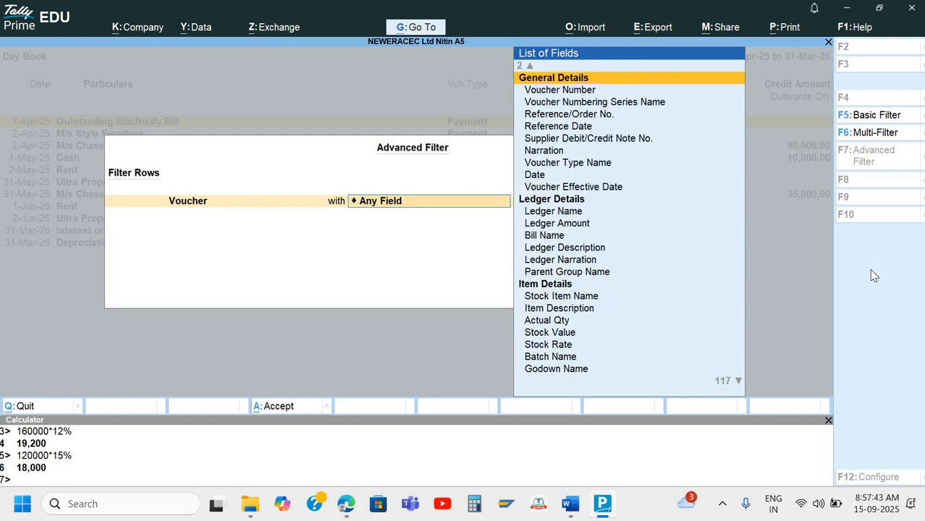
pyautogui.press('Down')
pyautogui.press('Down')
pyautogui.press('Down')
pyautogui.press('Down')
pyautogui.press('Down')
pyautogui.press('Down')
pyautogui.press('Down')
pyautogui.press('Down')
pyautogui.press('Down')
pyautogui.press('Down')
pyautogui.press('Down')
pyautogui.press('Down')
pyautogui.press('Down')
pyautogui.press('Down')
pyautogui.press('Down')
pyautogui.press('Down')
pyautogui.press('Down')
pyautogui.press('Down')
pyautogui.press('Down')
pyautogui.press('Down')
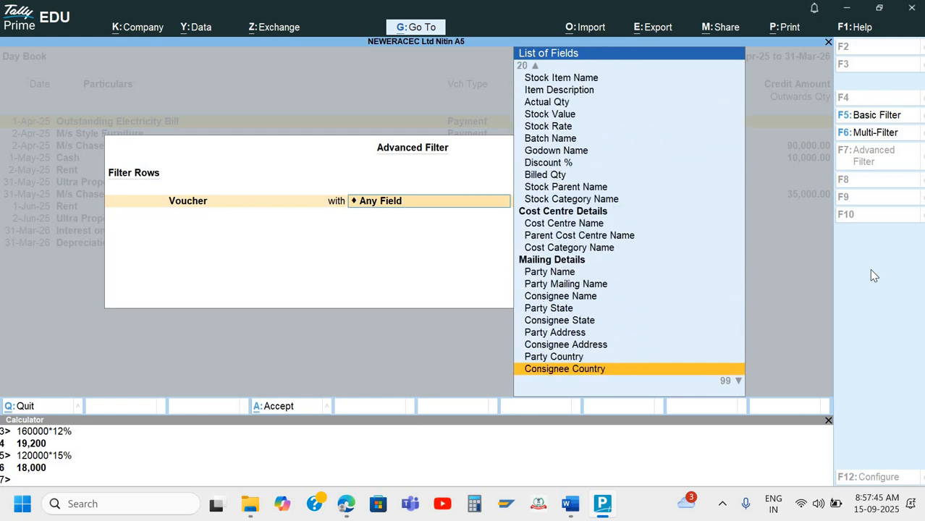
pyautogui.press('Down')
pyautogui.press('Down')
pyautogui.press('Down')
pyautogui.press('Down')
pyautogui.press('Down')
pyautogui.press('Down')
pyautogui.press('Down')
pyautogui.press('Down')
pyautogui.press('Down')
pyautogui.press('Down')
pyautogui.press('Down')
pyautogui.press('Down')
pyautogui.press('Down')
pyautogui.press('Down')
pyautogui.press('Down')
pyautogui.press('Down')
pyautogui.press('Down')
pyautogui.press('Down')
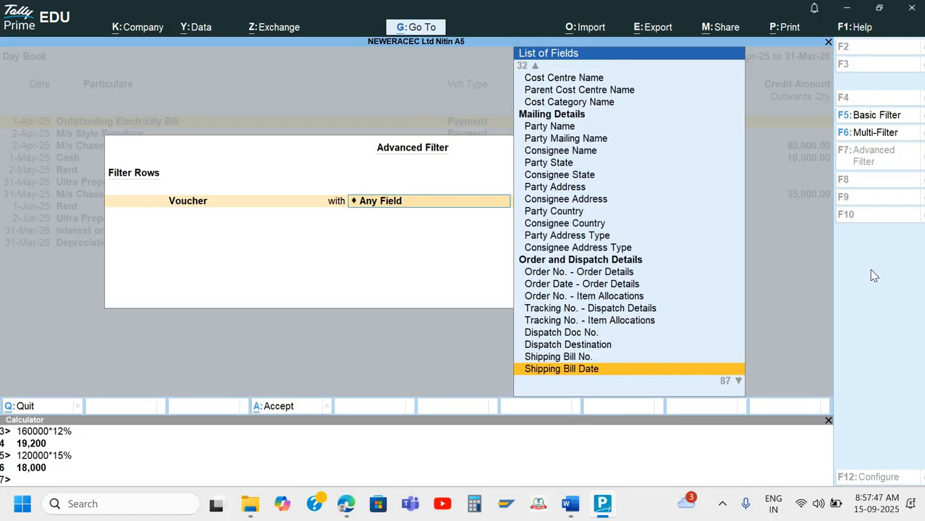
pyautogui.press('Down')
pyautogui.press('Down')
pyautogui.press('Down')
pyautogui.press('Down')
pyautogui.press('Down')
pyautogui.press('Down')
pyautogui.press('Down')
pyautogui.press('Down')
pyautogui.press('Down')
pyautogui.press('Down')
pyautogui.press('Down')
pyautogui.press('Down')
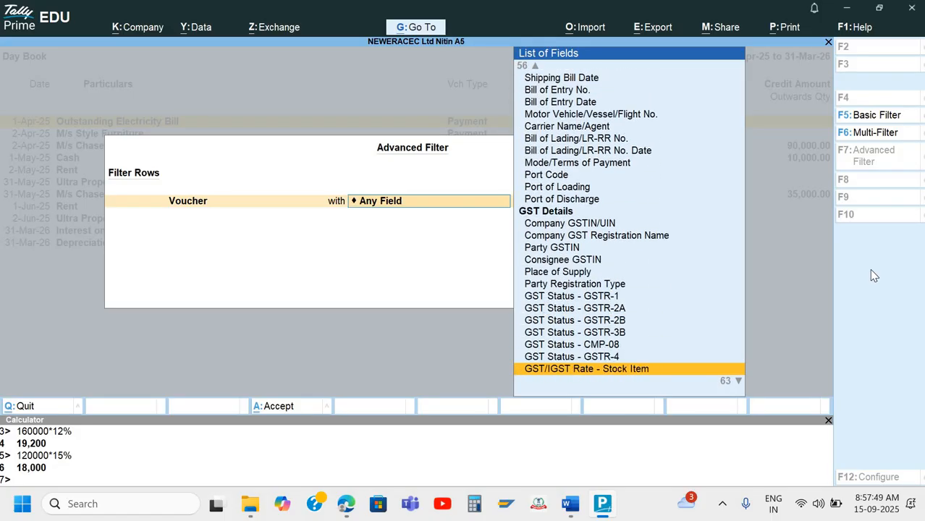
pyautogui.press('Down')
pyautogui.press('Down')
pyautogui.press('Down')
pyautogui.press('Down')
pyautogui.press('Down')
pyautogui.press('Down')
pyautogui.press('Down')
pyautogui.press('Down')
pyautogui.press('Down')
pyautogui.press('Down')
pyautogui.press('Down')
pyautogui.press('Down')
pyautogui.press('Down')
pyautogui.press('Down')
pyautogui.press('Down')
pyautogui.press('Down')
pyautogui.press('Down')
pyautogui.press('Down')
pyautogui.press('Down')
pyautogui.press('Down')
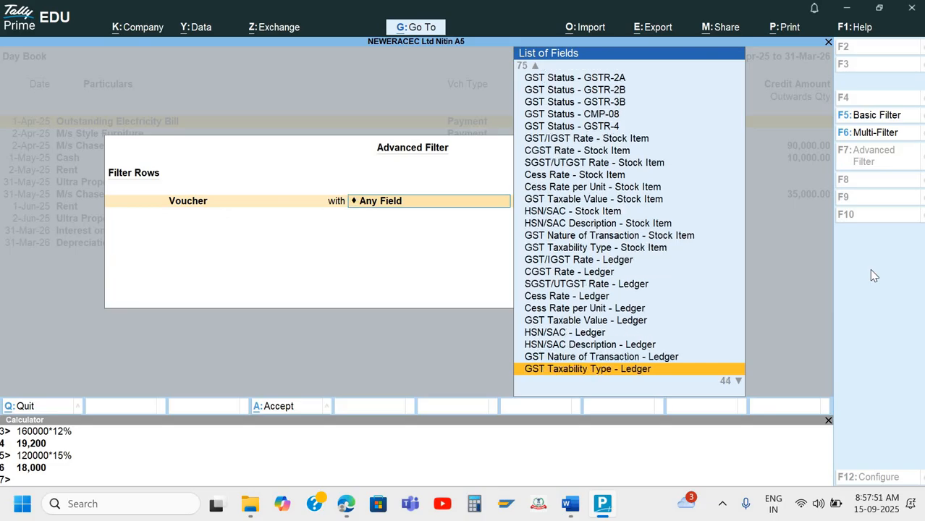
pyautogui.press('Down')
pyautogui.press('Down')
pyautogui.press('Down')
pyautogui.press('Down')
pyautogui.press('Down')
pyautogui.press('Down')
pyautogui.press('Down')
pyautogui.press('Down')
pyautogui.press('Down')
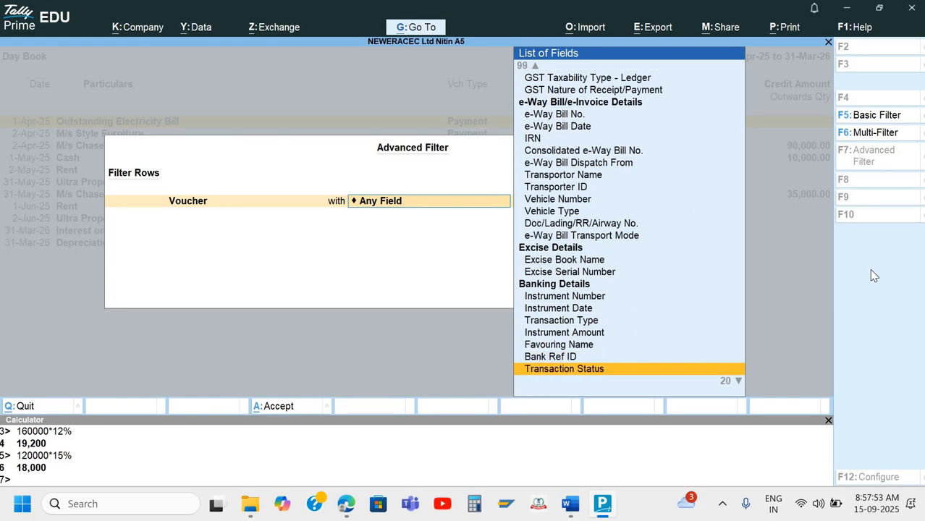
pyautogui.press('Down')
pyautogui.press('Down')
pyautogui.press('Up')
pyautogui.press('Up')
pyautogui.press('Up')
pyautogui.press('Up')
pyautogui.press('Up')
pyautogui.press('Up')
pyautogui.press('Up')
pyautogui.press('Up')
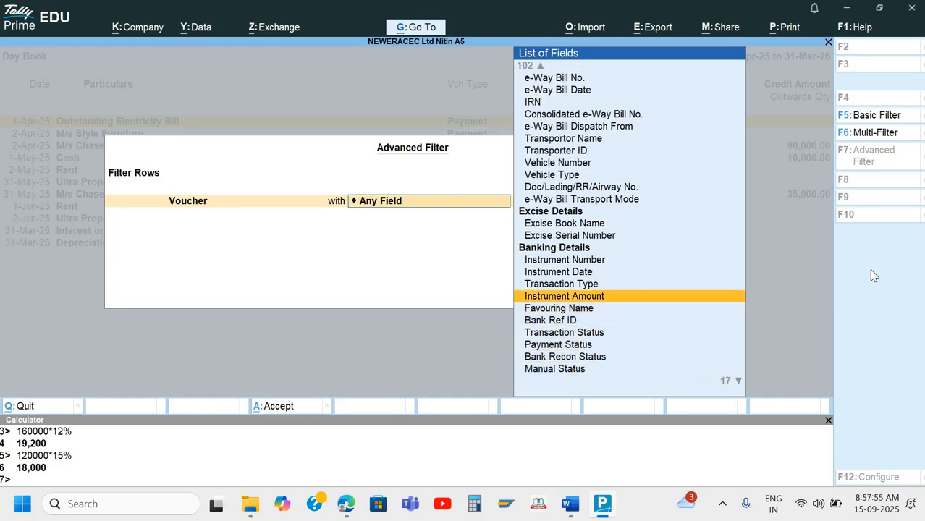
pyautogui.press('Up')
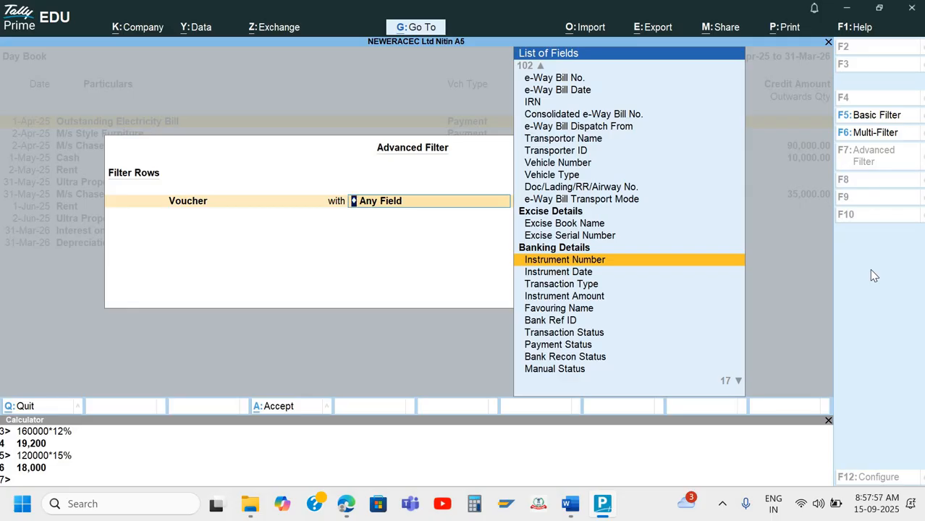
pyautogui.press('Return')
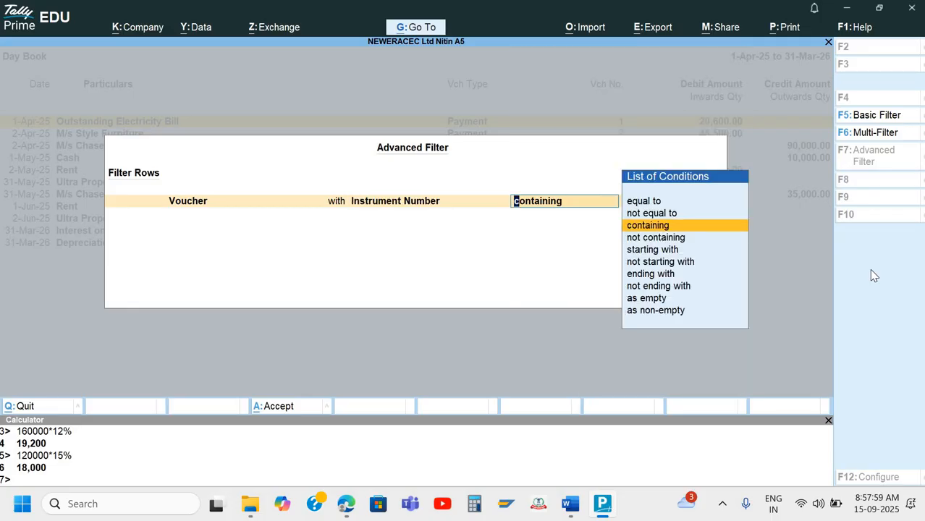
pyautogui.press('Return')
# Enter 470001 as the value and join a second voucher condition with 'and'
pyautogui.hotkey('alt', 'Tab')
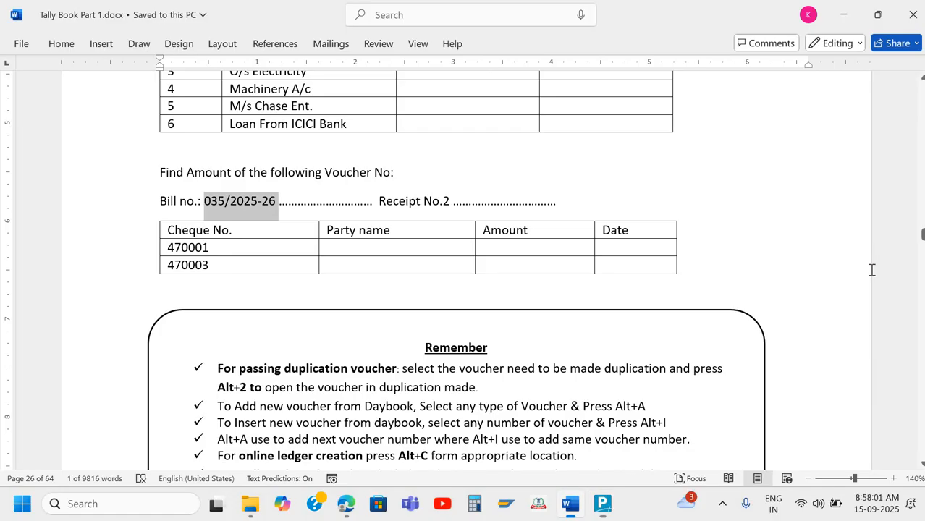
pyautogui.hotkey('alt', 'Tab')
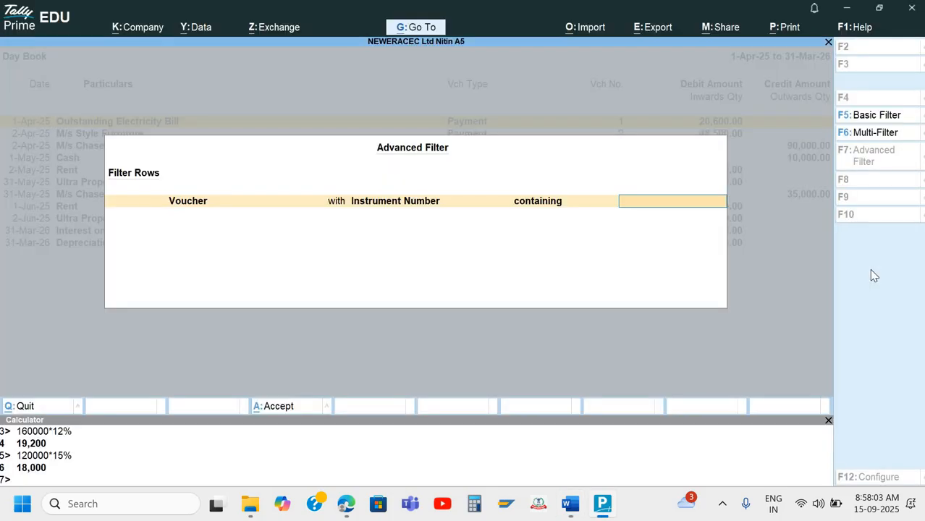
pyautogui.write('470001')
pyautogui.press('Return')
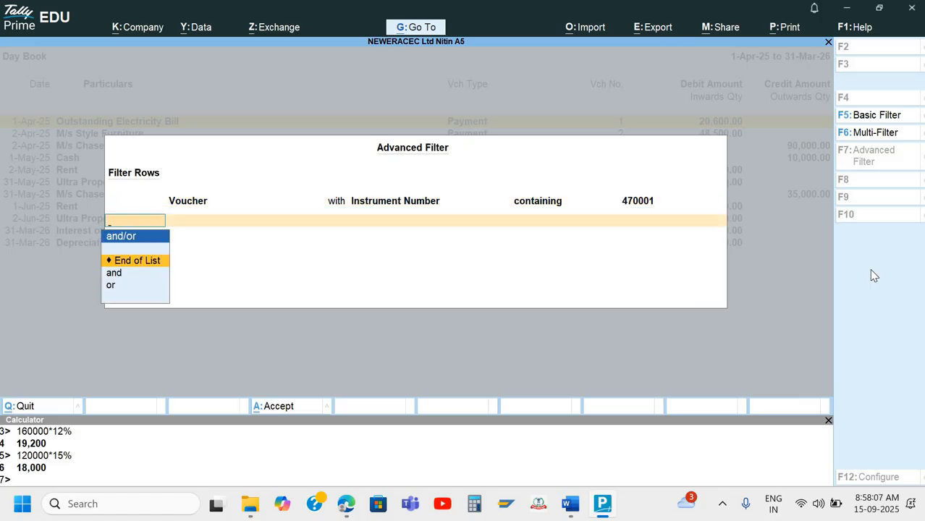
pyautogui.press('Down')
pyautogui.press('Return')
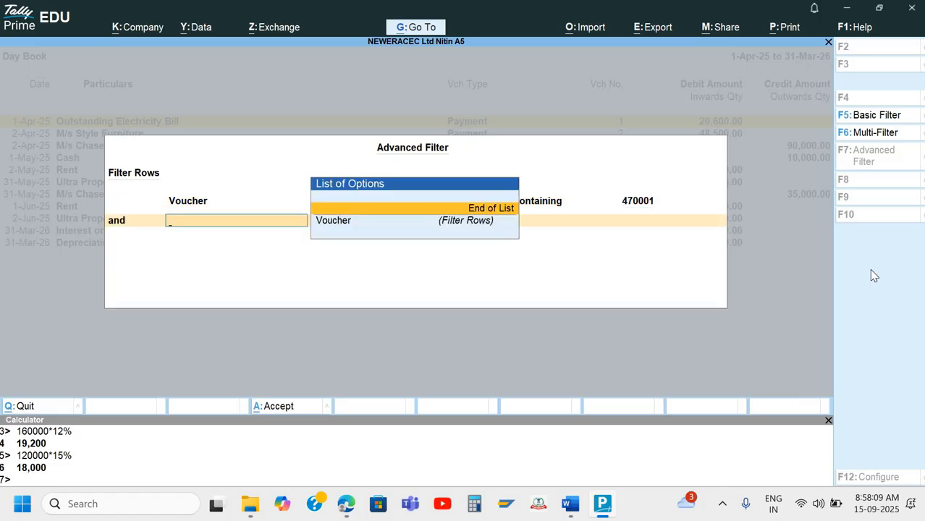
pyautogui.press('Down')
pyautogui.press('Return')
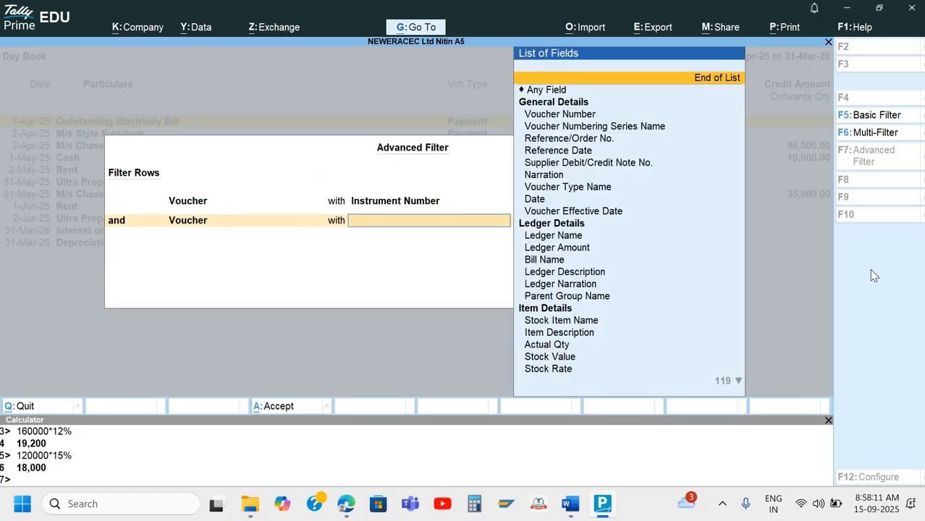
# Set the second row to Instrument Number containing 470003, leaving no vouchers listed
pyautogui.write('In')
pyautogui.press('Down')
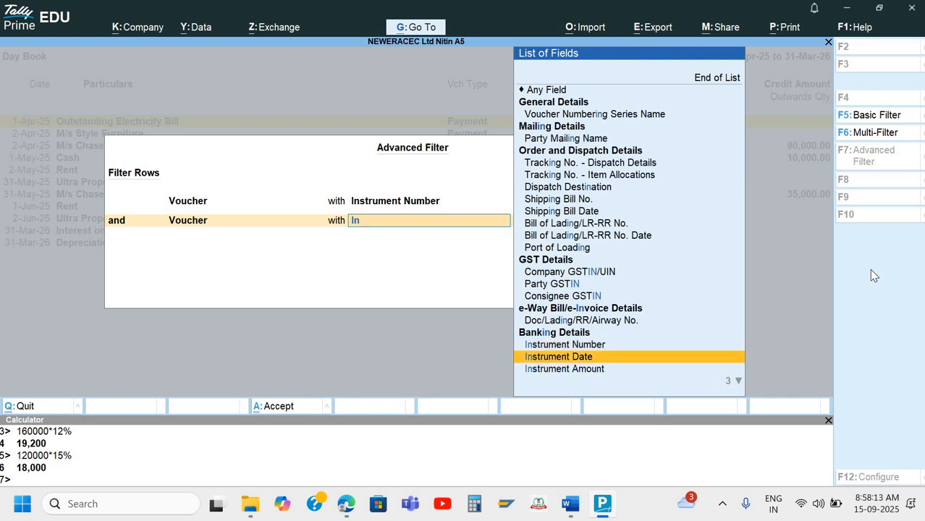
pyautogui.press('Up')
pyautogui.press('Return')
pyautogui.press('Return')
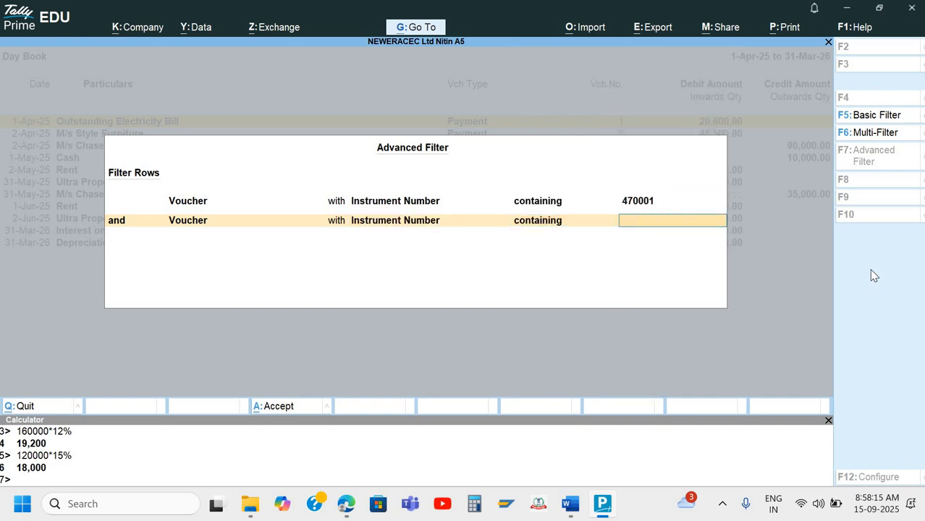
pyautogui.write('470003')
pyautogui.press('Return')
pyautogui.press('Return')
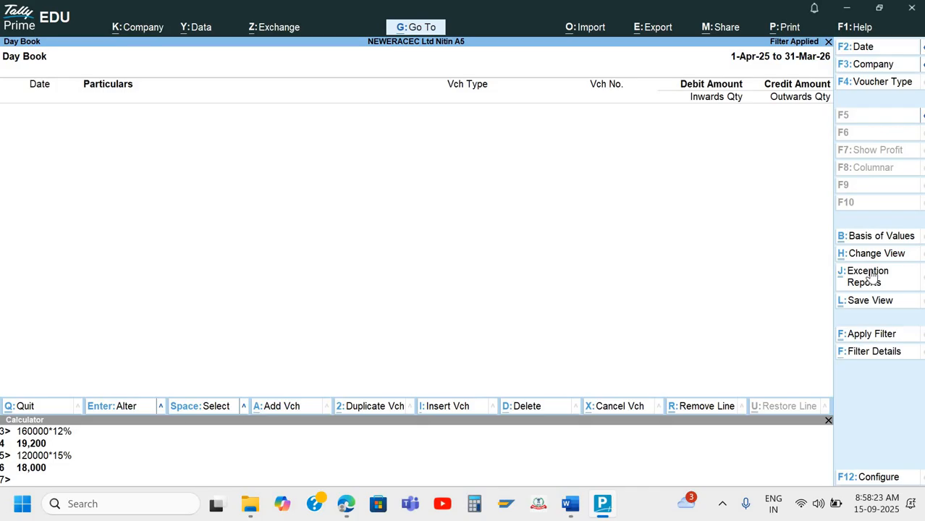
# Remove the empty filter and restart an advanced Day Book filter with value 470001
pyautogui.press('Escape')
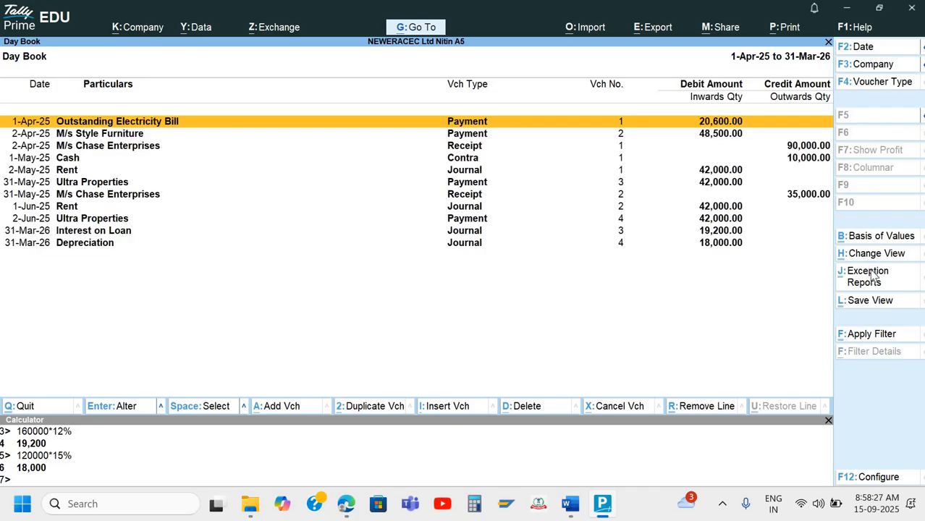
pyautogui.hotkey('alt', 'F2')
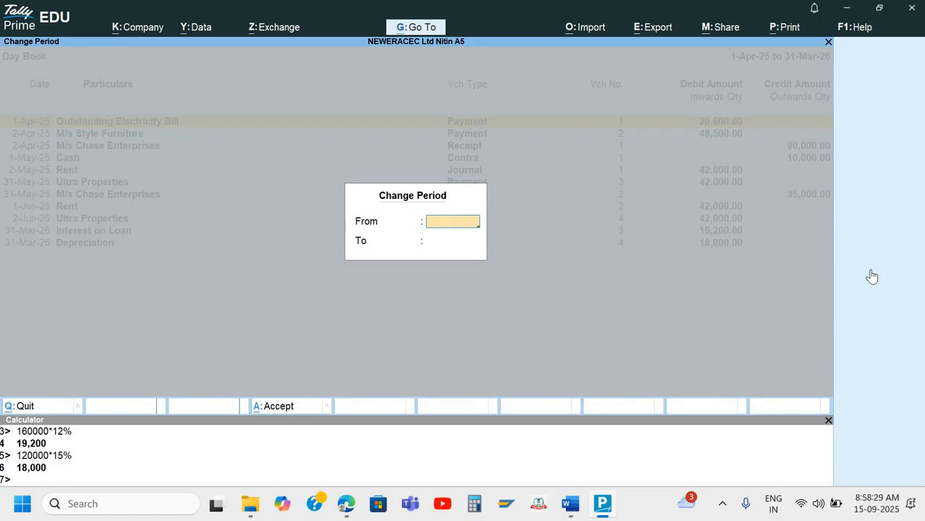
pyautogui.press('Escape')
pyautogui.hotkey('ctrl', 'f')
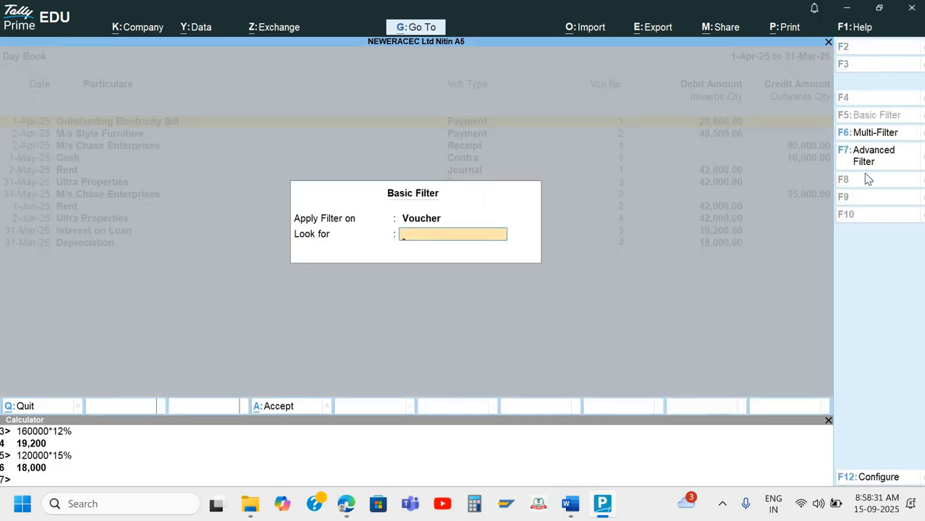
pyautogui.click(866, 165)
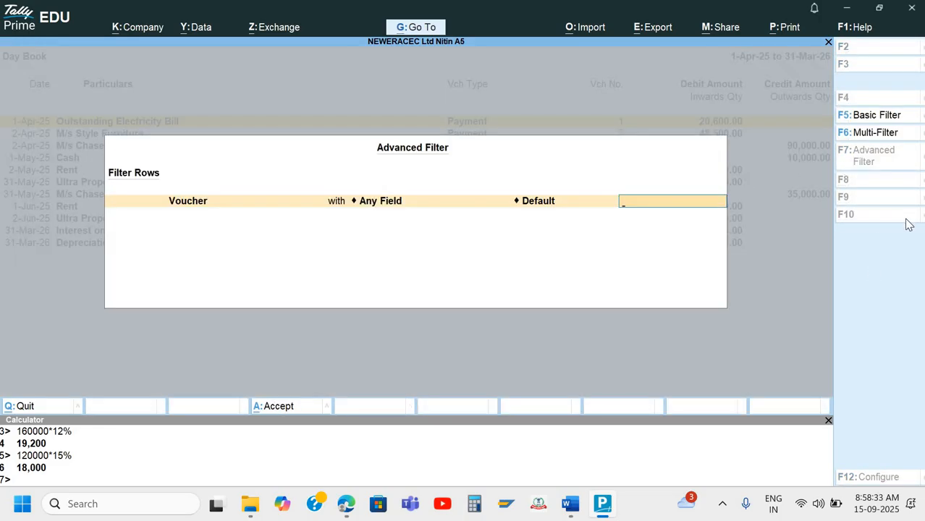
pyautogui.write('470001')
pyautogui.press('Return')
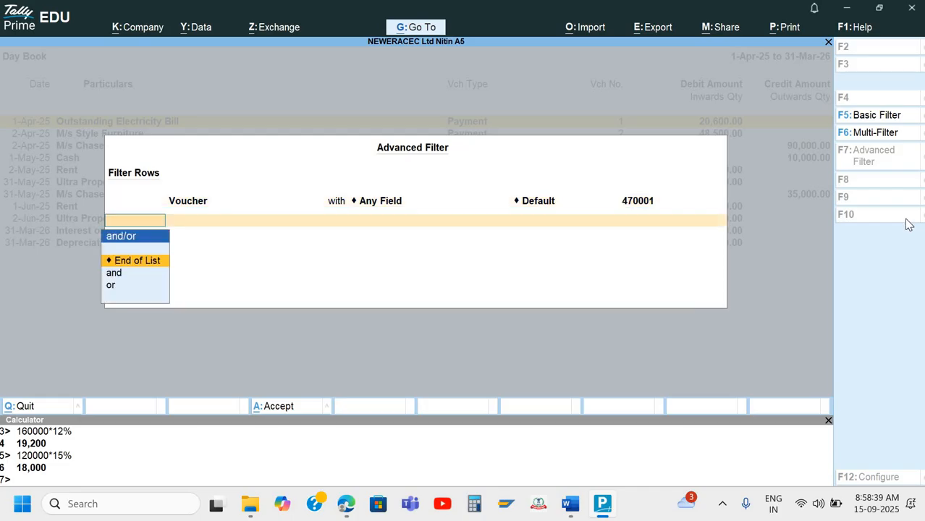
pyautogui.press('Down')
pyautogui.press('Return')
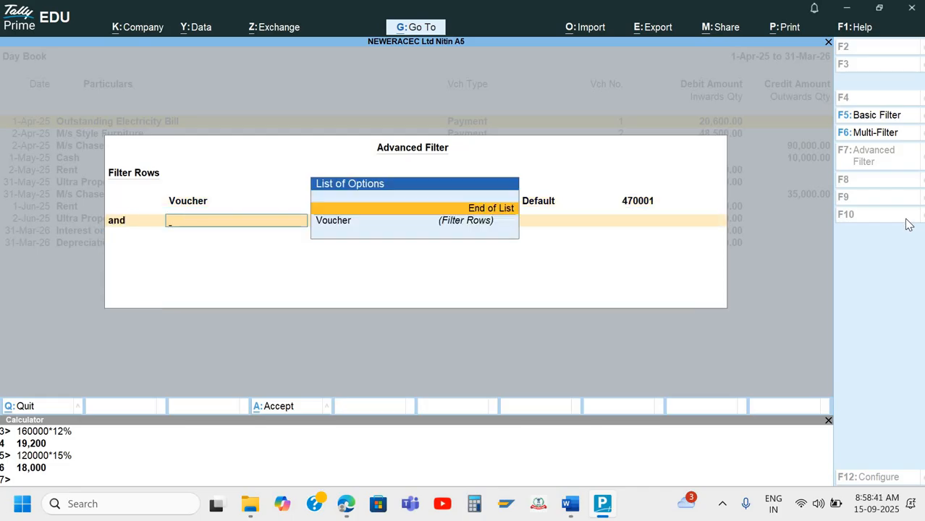
pyautogui.press('BackSpace')
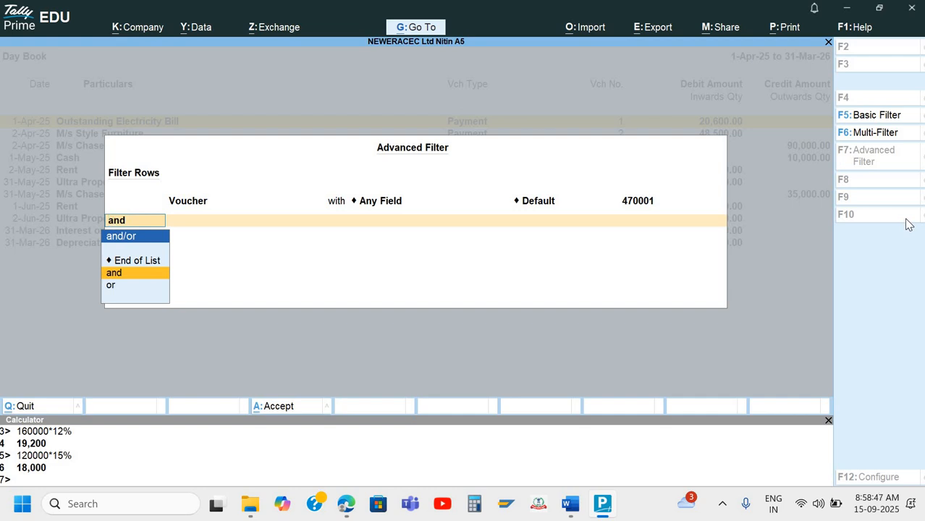
pyautogui.press('BackSpace')
pyautogui.press('BackSpace')
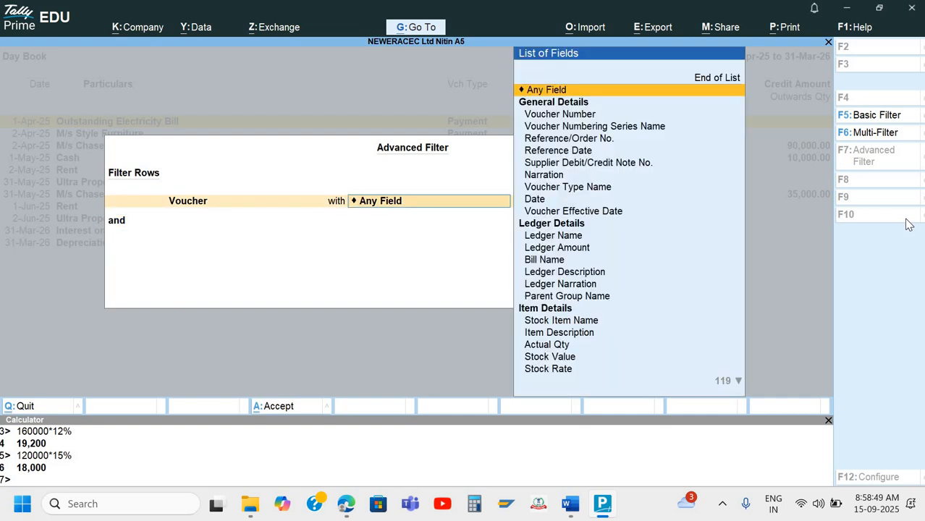
# Set the first condition to Instrument Number containing 470001, joined to a second row by 'or'
pyautogui.write('In')
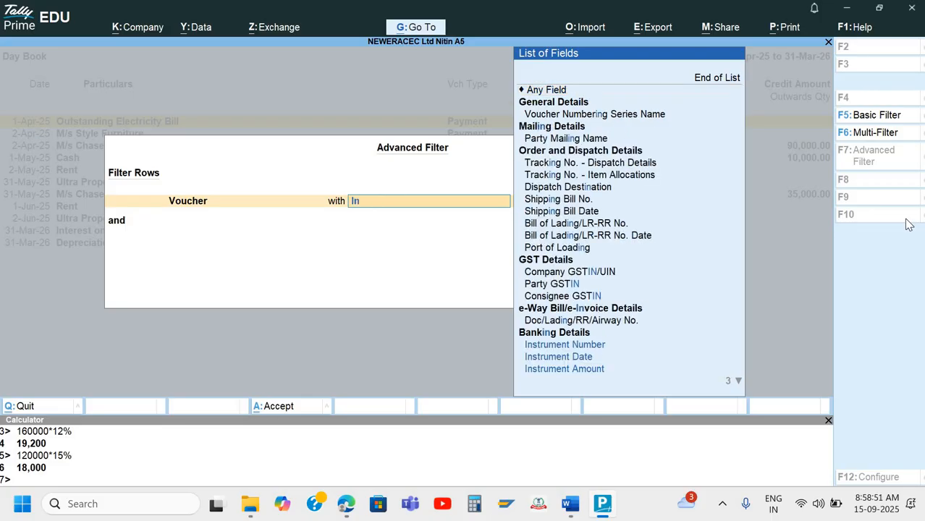
pyautogui.press('Down')
pyautogui.press('Down')
pyautogui.press('Up')
pyautogui.press('Return')
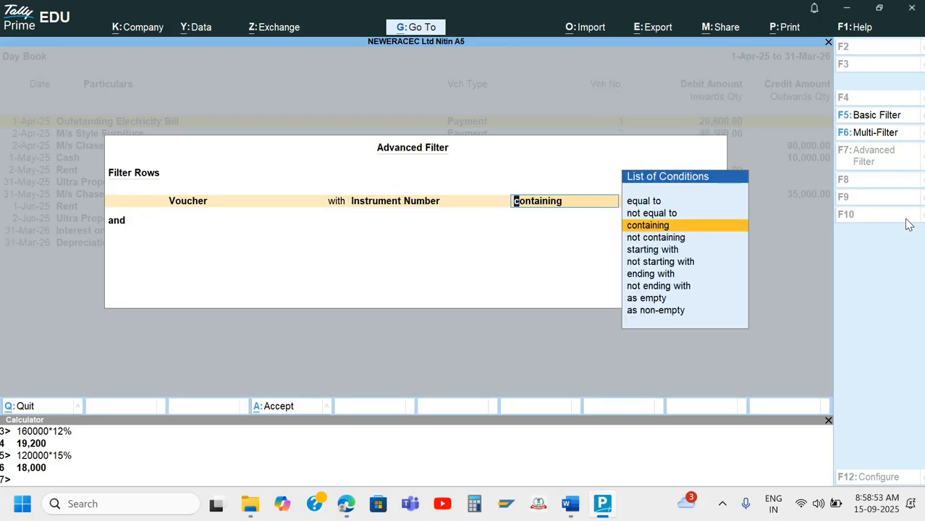
pyautogui.press('Return')
pyautogui.press('Return')
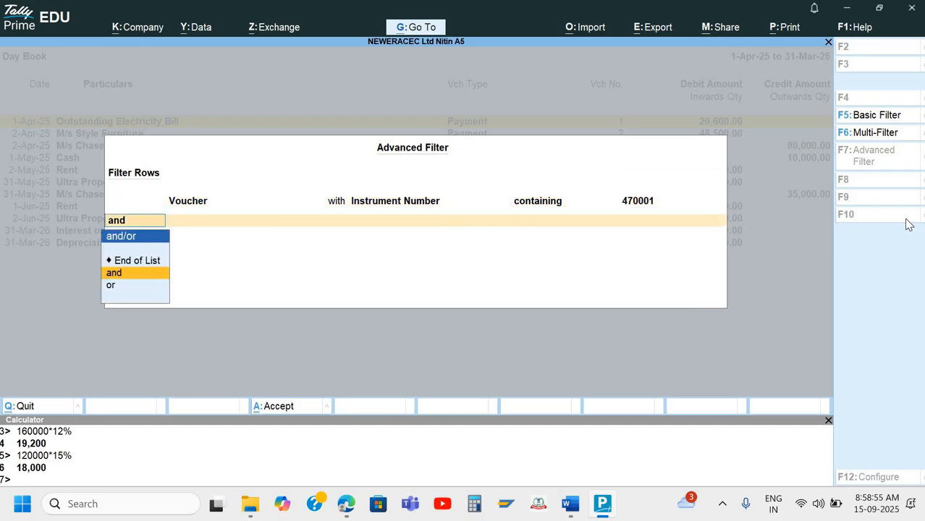
pyautogui.press('Down')
pyautogui.press('Return')
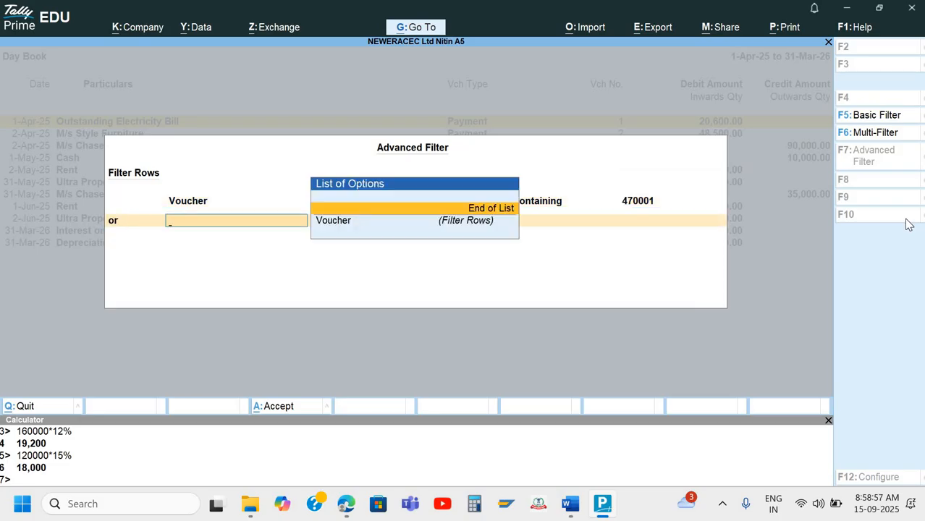
pyautogui.press('Return')
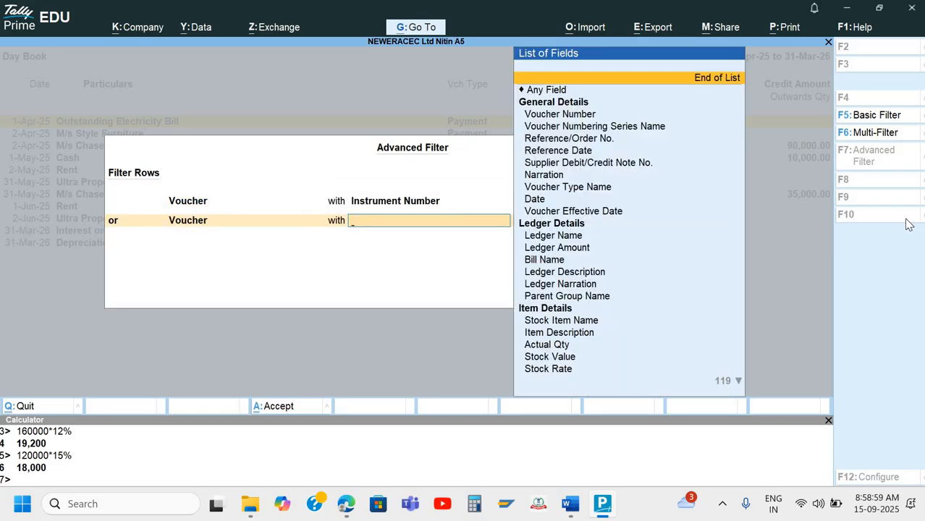
# Set the second row to Instrument Number containing 470003
pyautogui.write('in')
pyautogui.press('Down')
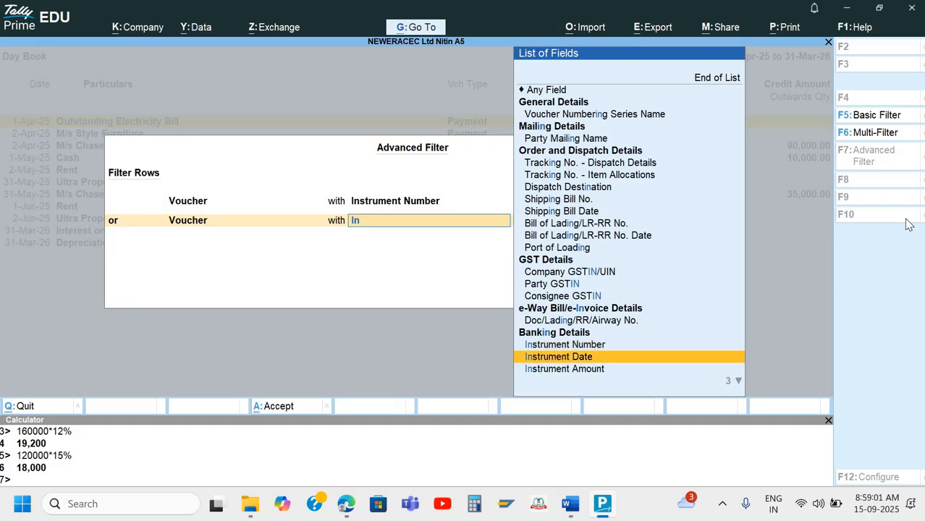
pyautogui.press('Up')
pyautogui.press('Return')
pyautogui.press('Return')
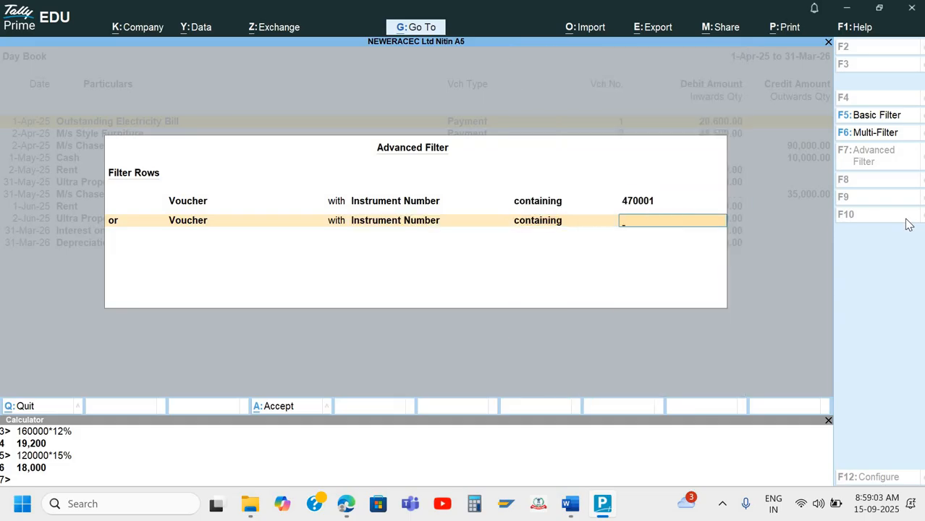
pyautogui.write('470003')
pyautogui.press('Return')
pyautogui.press('Return')
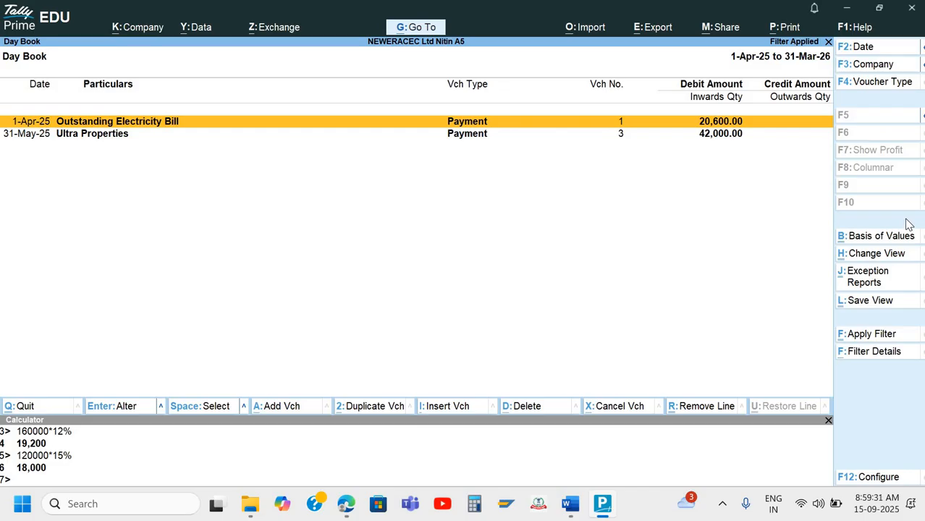
# Close the filtered Day Book after reading its two payment vouchers
pyautogui.press('Escape')
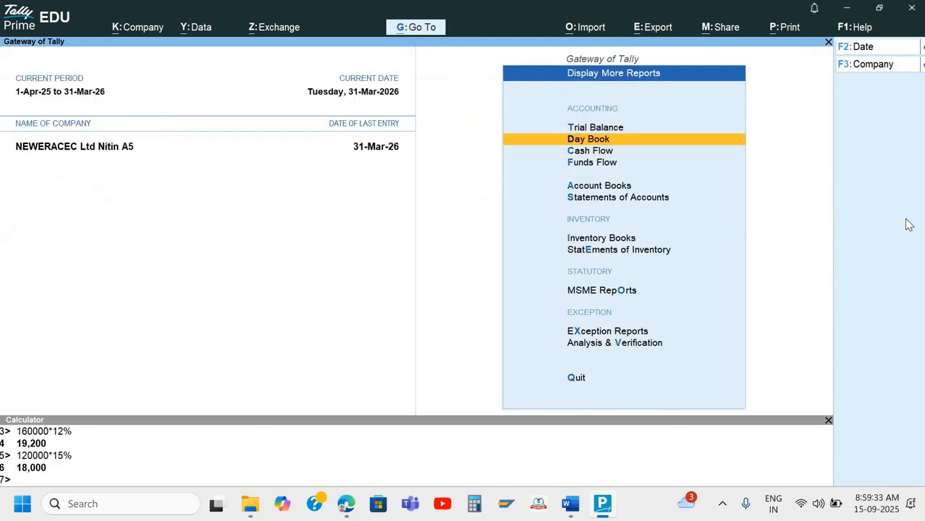
# Scroll Word to the 470001/470003 cheque table and the Remember notes on voucher duplication
pyautogui.press('Escape')
pyautogui.hotkey('alt', 'Tab')
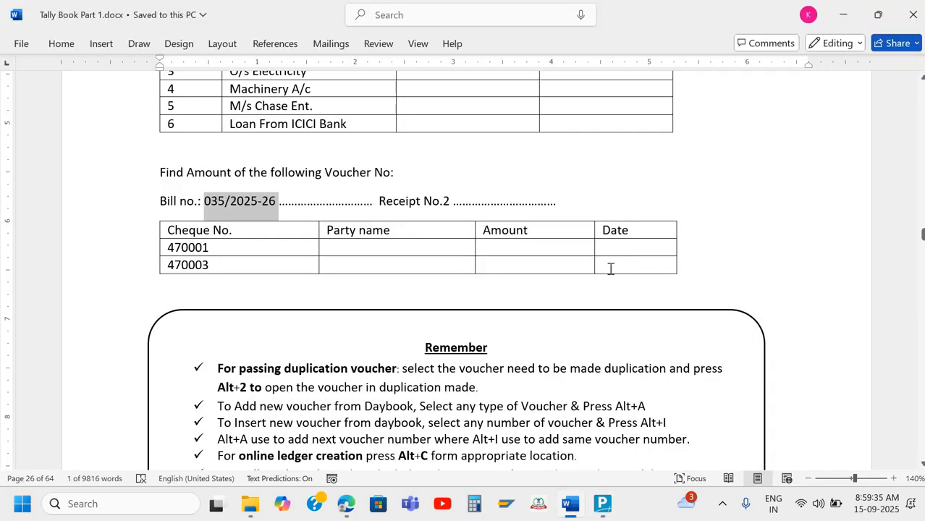
pyautogui.scroll(-3, 378, 221)
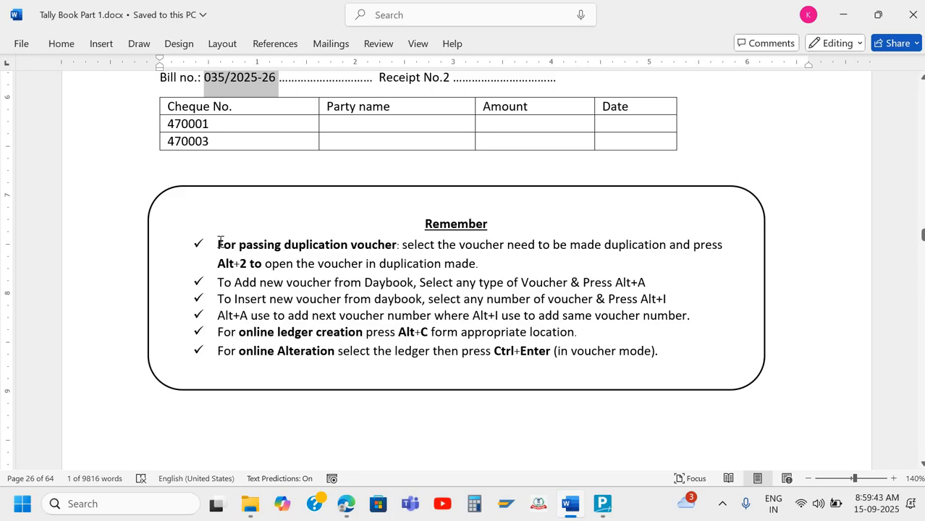
pyautogui.moveTo(220, 243); pyautogui.dragTo(387, 249)
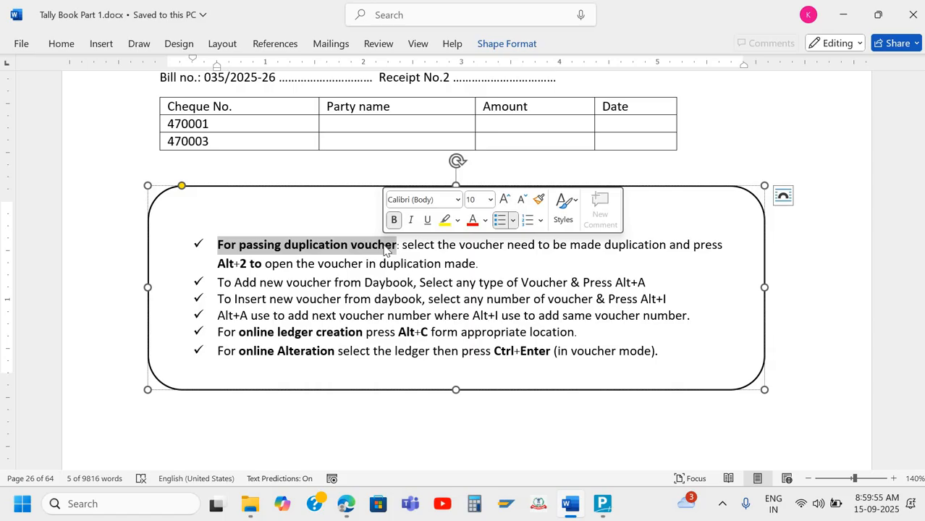
pyautogui.click(447, 262)
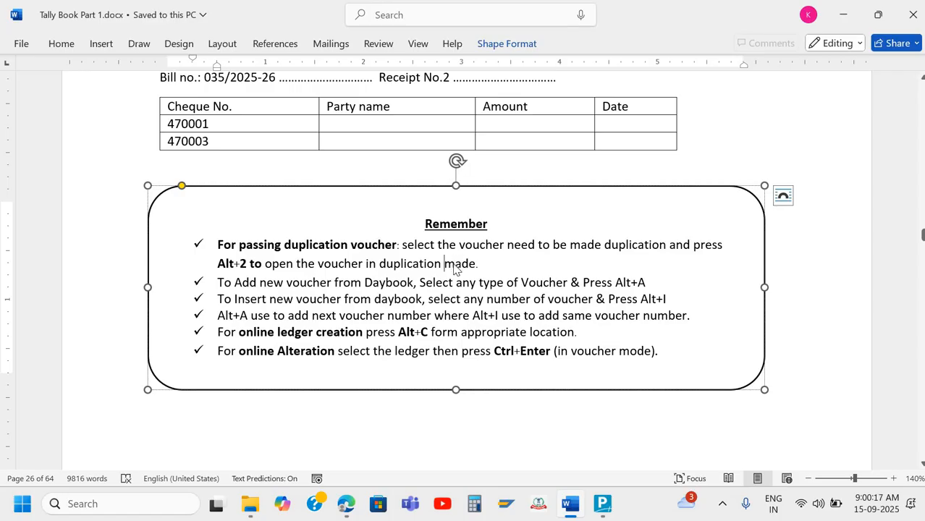
pyautogui.hotkey('alt', 'Tab')
# Glance at the Profit & Loss report and the Balance Sheet
pyautogui.press('p')
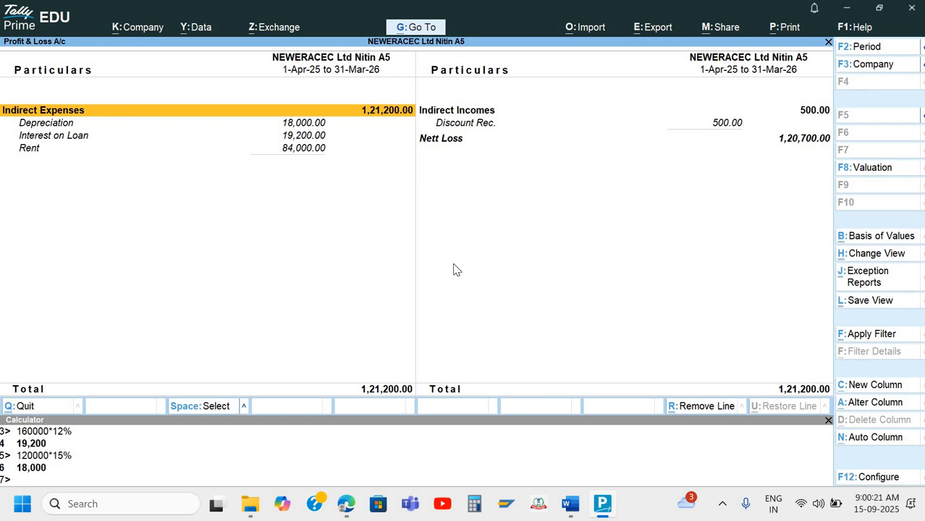
pyautogui.press('Escape')
pyautogui.press('b')
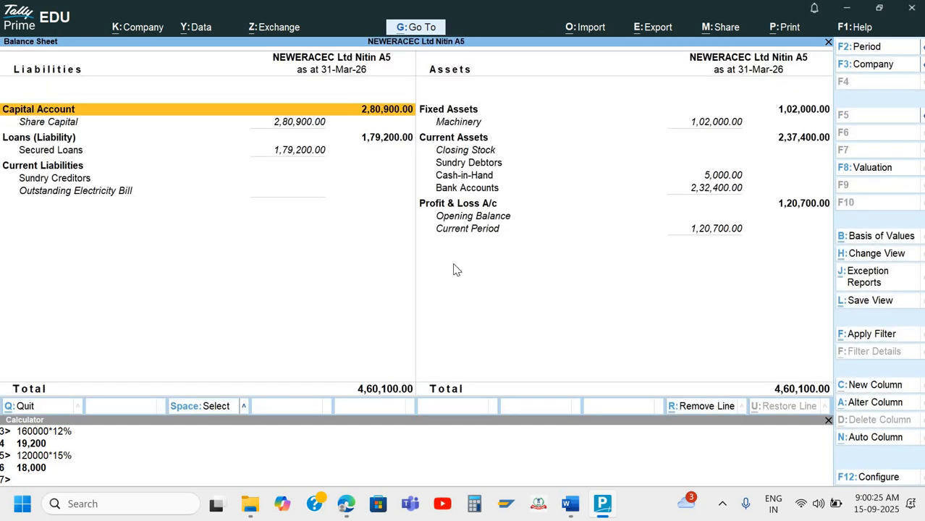
pyautogui.press('Escape')
pyautogui.press('Escape')
pyautogui.press('n')
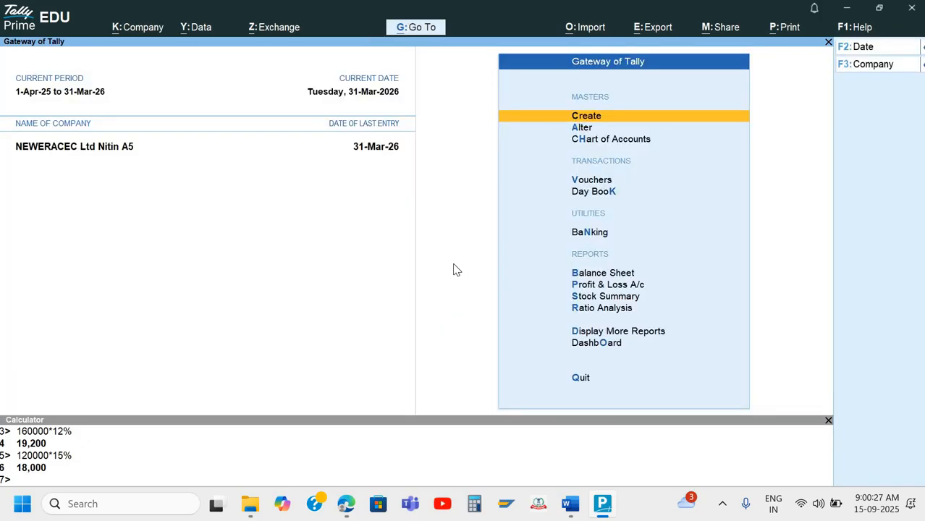
# In the Day Book from 1-4-25, open Journal No. 2 (Rent / Ultra Properties 42,000.00) for alteration
pyautogui.press('k')
pyautogui.press('F2')
pyautogui.write('1-4-25')
pyautogui.press('Return')
pyautogui.press('Return')
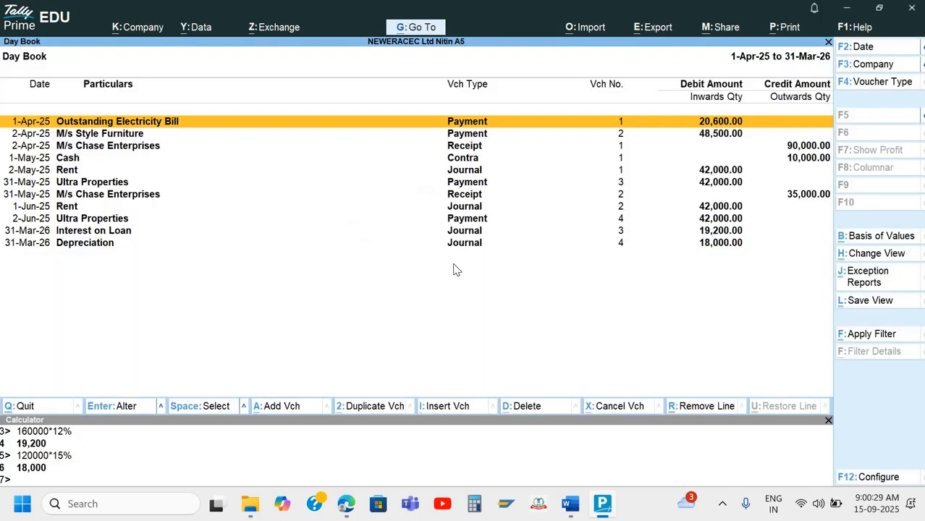
pyautogui.press('Down')
pyautogui.press('Down')
pyautogui.press('Down')
pyautogui.press('Down')
pyautogui.press('Down')
pyautogui.press('Down')
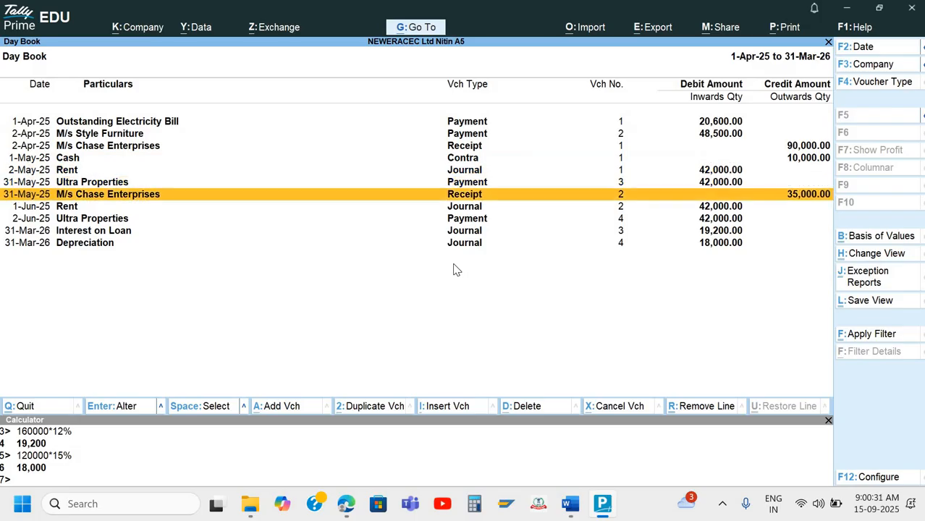
pyautogui.press('Up')
pyautogui.press('Up')
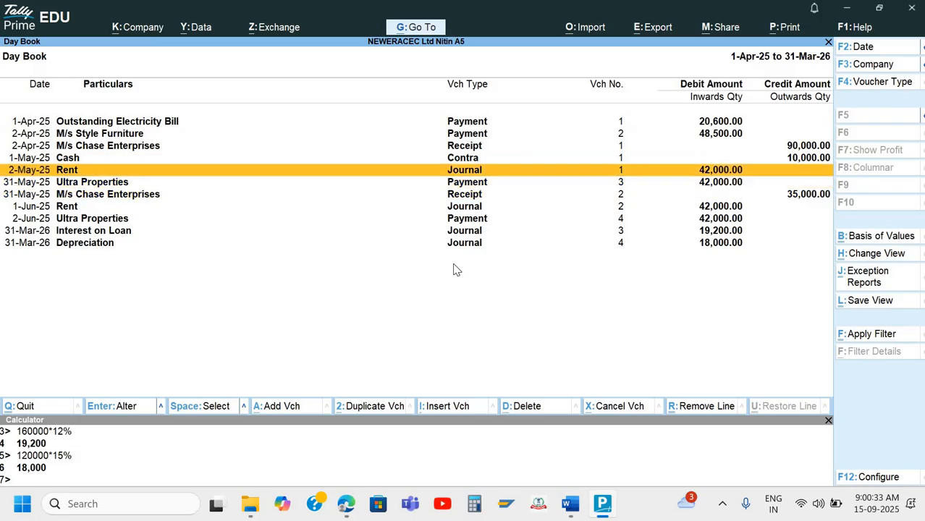
pyautogui.press('Down')
pyautogui.press('Down')
pyautogui.press('Down')
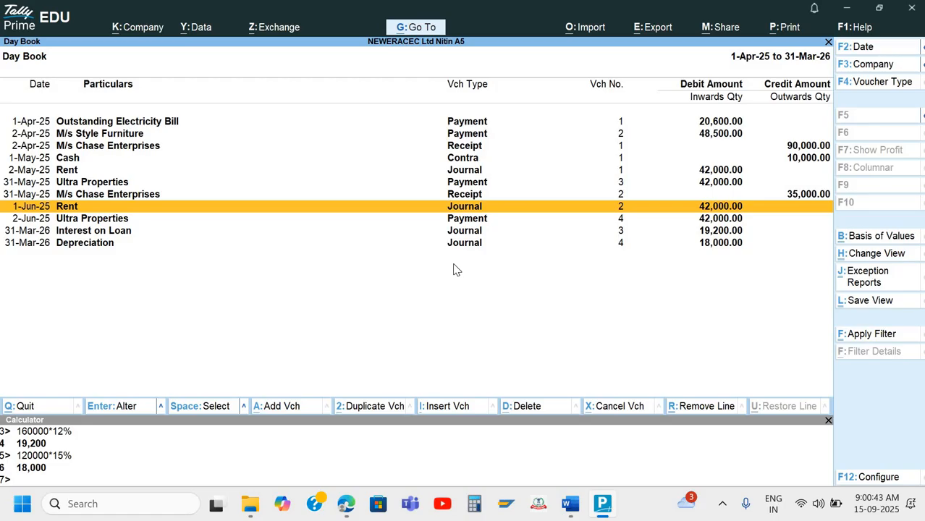
pyautogui.press('Return')
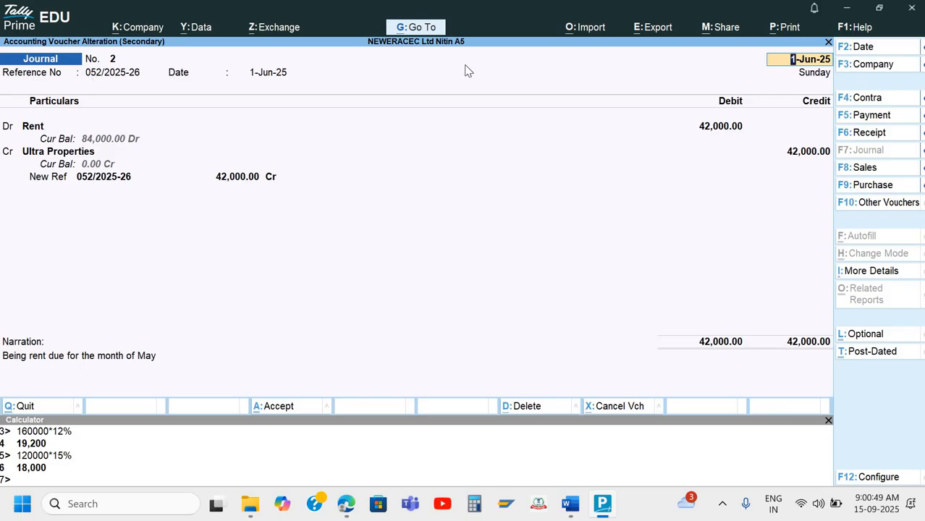
# Leave the current alteration and duplicate the 1-Jun-25 Rent journal, entering reference 078/25-25
pyautogui.press('BackSpace')
pyautogui.hotkey('ctrl', 'a')
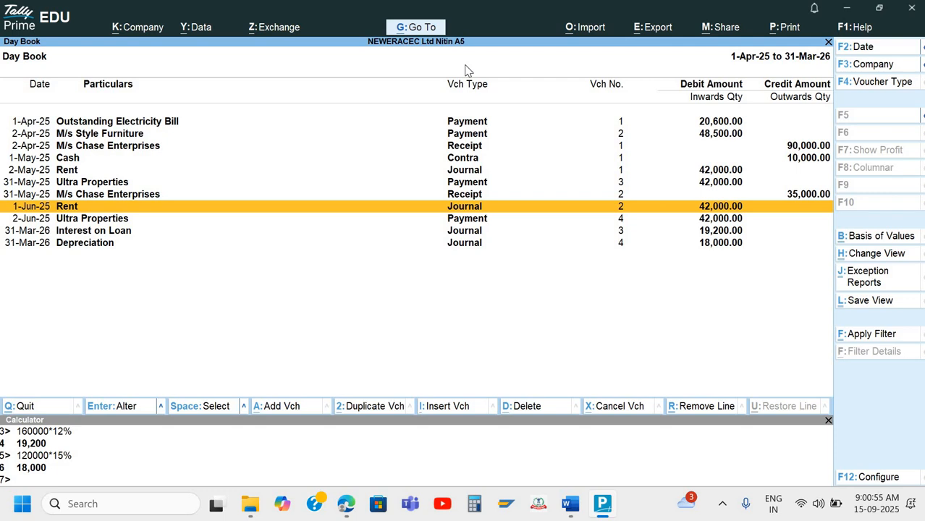
pyautogui.hotkey('alt', '2')
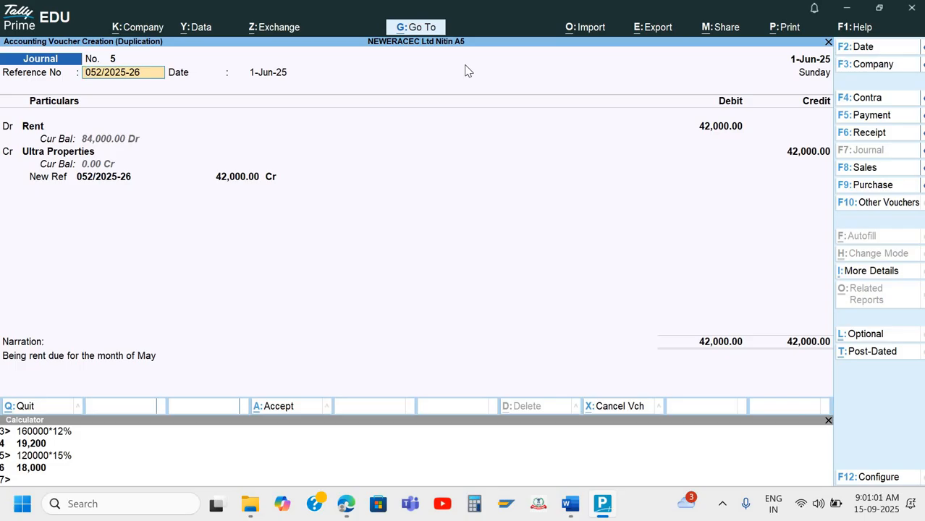
pyautogui.write('078/25-25')
pyautogui.press('Return')
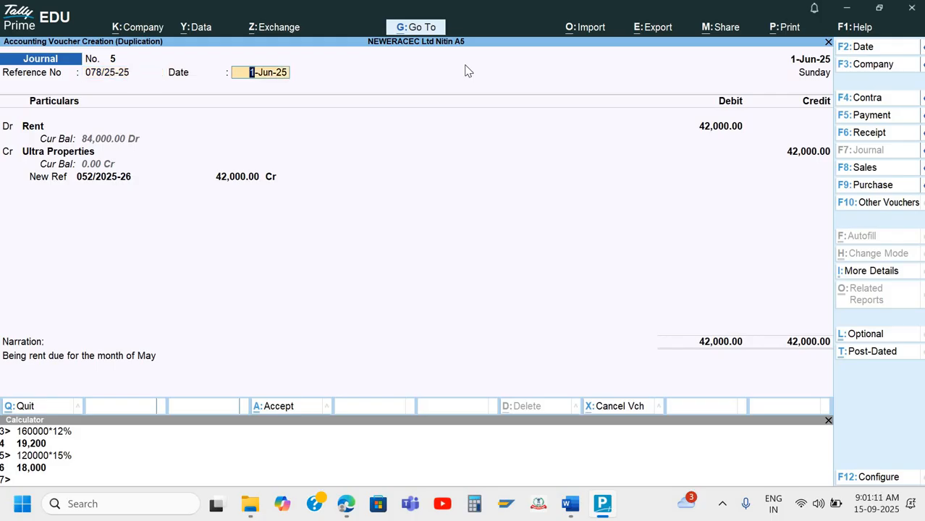
pyautogui.press('Return')
# Change the duplicated voucher's date to 1-Jul-25 with Alt+F2
pyautogui.press('BackSpace')
pyautogui.press('F2')
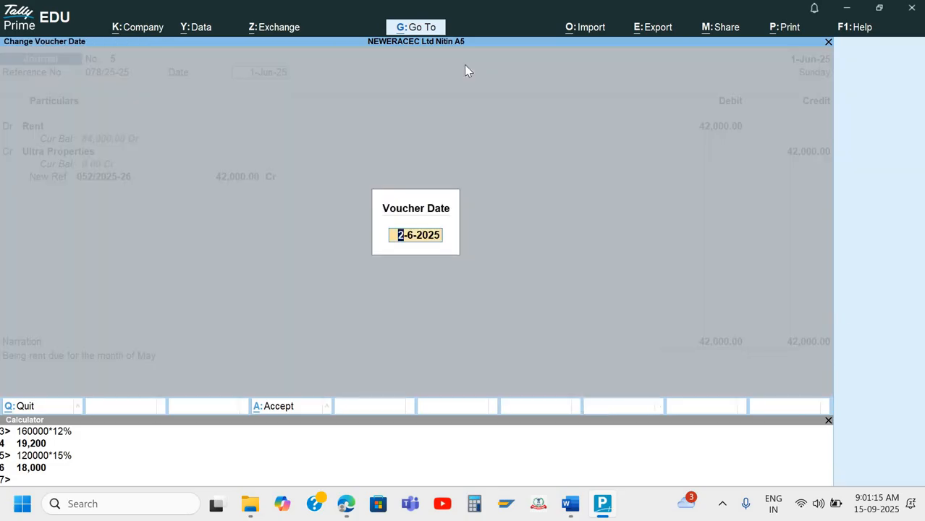
pyautogui.write('1-7')
pyautogui.press('Return')
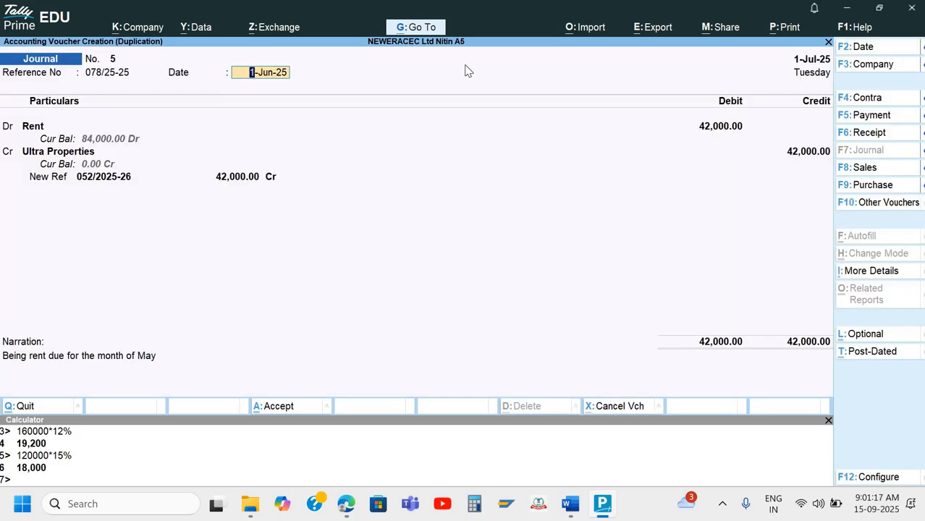
pyautogui.write('1-')
pyautogui.write('7')
pyautogui.press('Return')
pyautogui.press('Return')
pyautogui.press('Return')
pyautogui.press('Return')
pyautogui.press('Return')
pyautogui.press('Return')
pyautogui.press('Return')
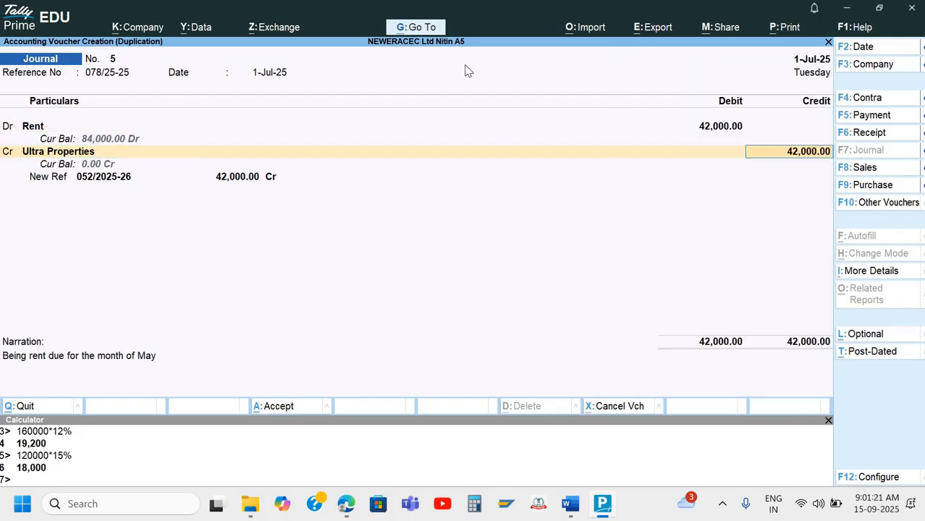
# Set the new bill reference to 078/25-26 and correct the reference number to 078/25-26
pyautogui.press('BackSpace')
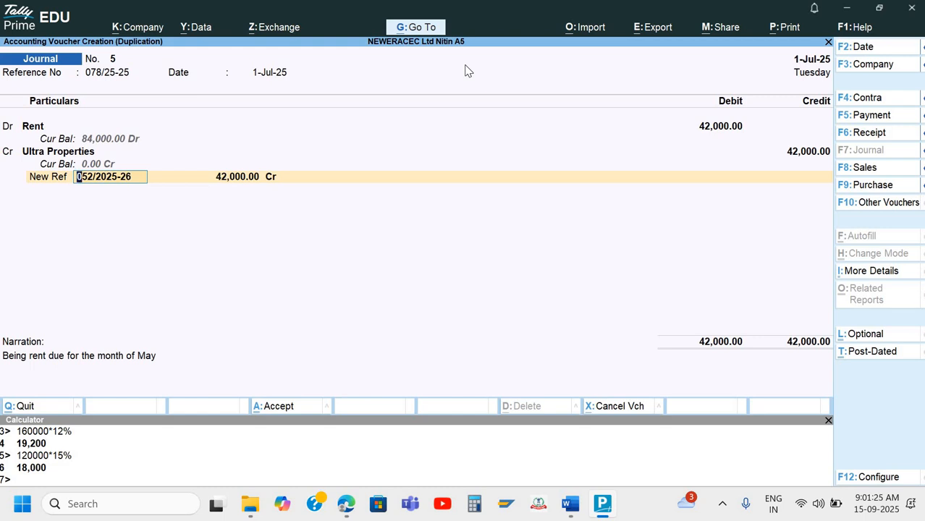
pyautogui.write('07')
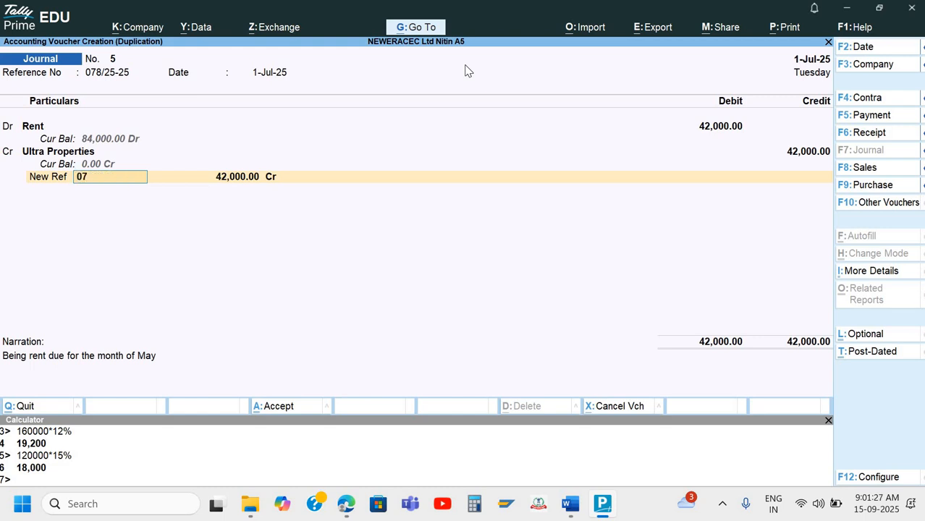
pyautogui.write('8/25-1')
pyautogui.press('BackSpace')
pyautogui.write('26')
pyautogui.press('Return')
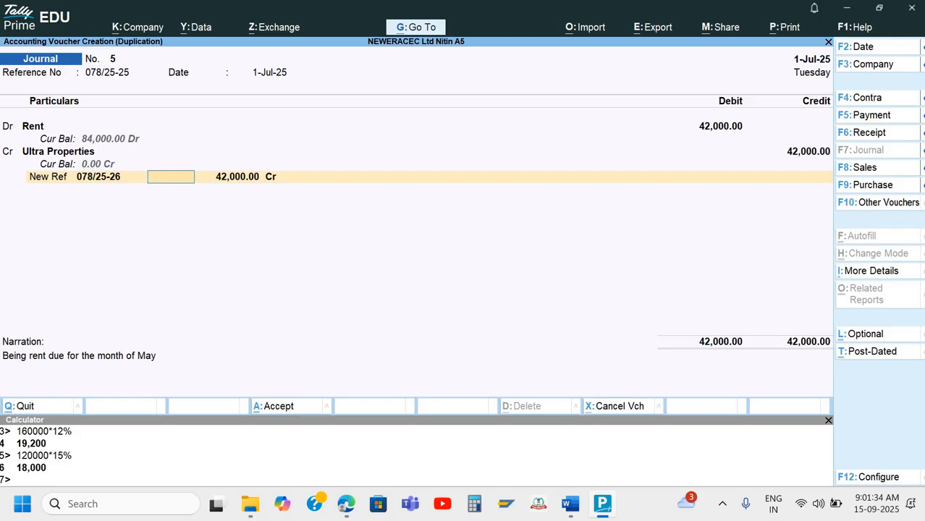
pyautogui.click(129, 74)
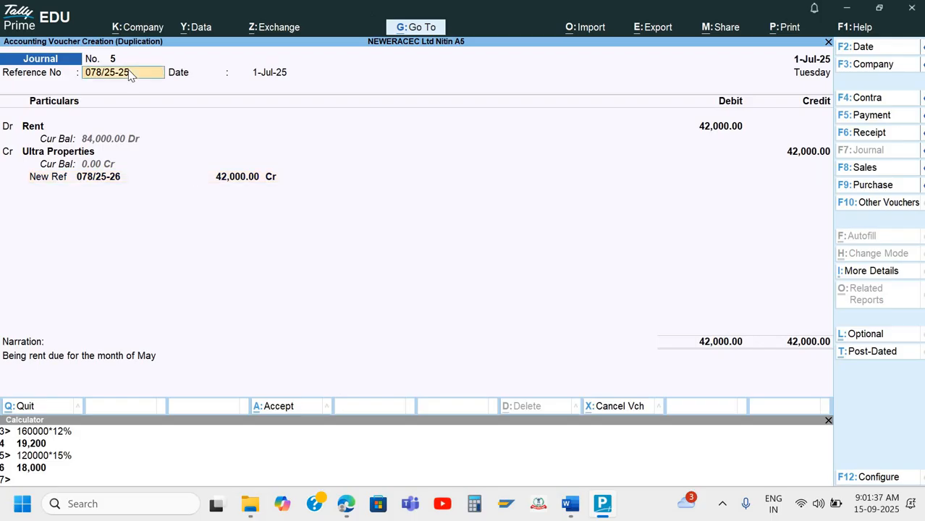
pyautogui.write('6')
pyautogui.press('Return')
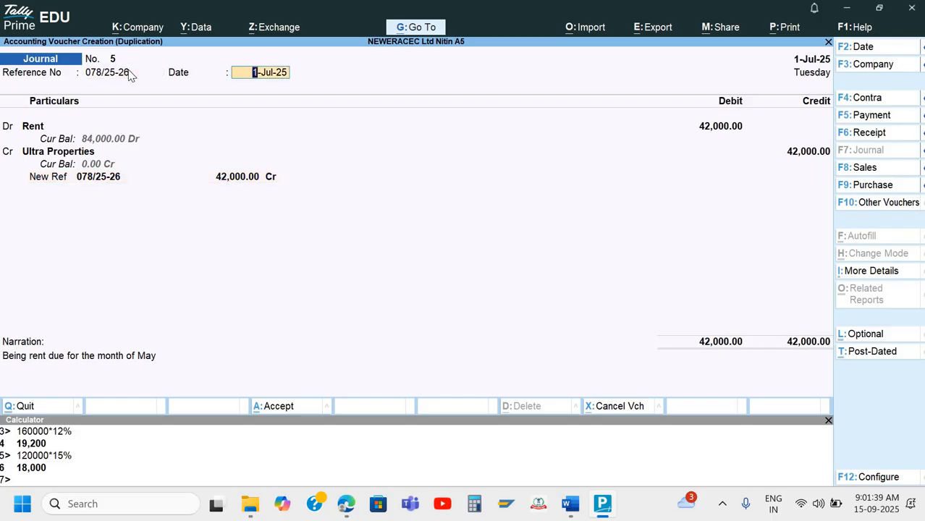
pyautogui.press('Return')
pyautogui.press('Return')
pyautogui.press('Return')
pyautogui.press('Return')
pyautogui.press('Return')
pyautogui.press('Return')
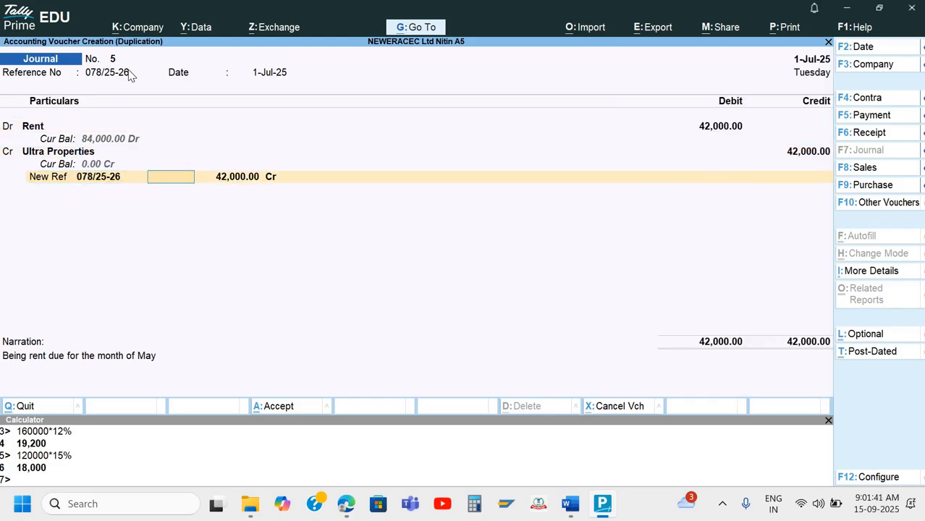
pyautogui.press('Return')
pyautogui.press('Return')
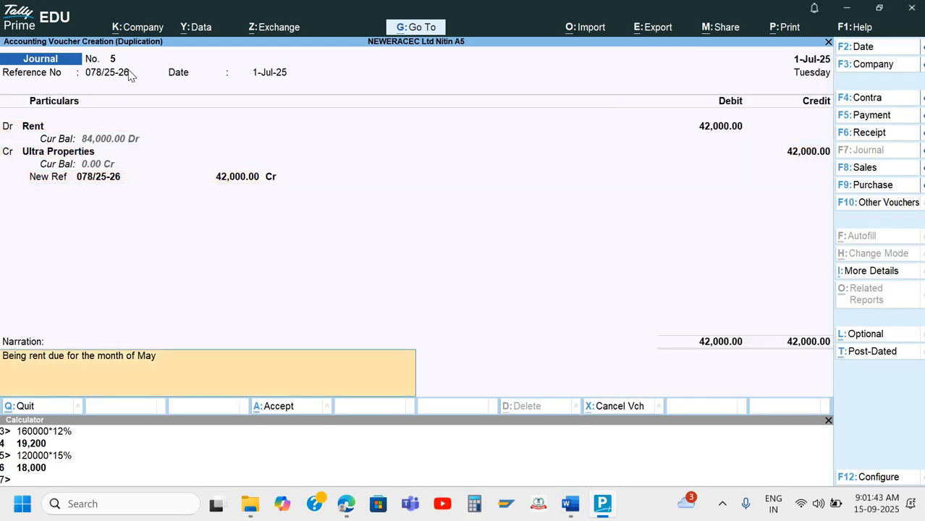
# Erase the month May from the end of the narration
pyautogui.press('End')
pyautogui.press('BackSpace')
pyautogui.press('BackSpace')
pyautogui.press('BackSpace')
pyautogui.write('K')
pyautogui.press('BackSpace')
# Finish the narration with 'July', save the duplicated voucher, and check the Word answer sheet
pyautogui.write('July')
pyautogui.press('Return')
pyautogui.press('Return')
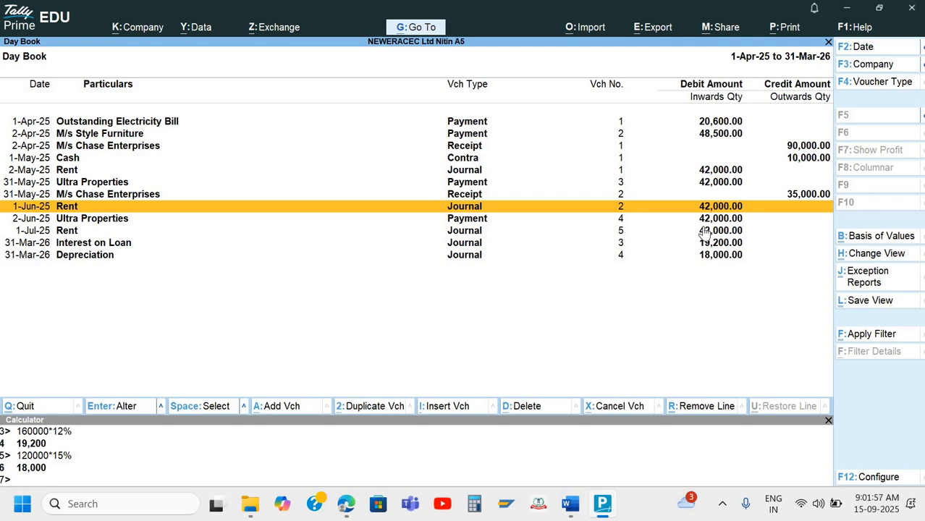
pyautogui.hotkey('alt', 'Tab')
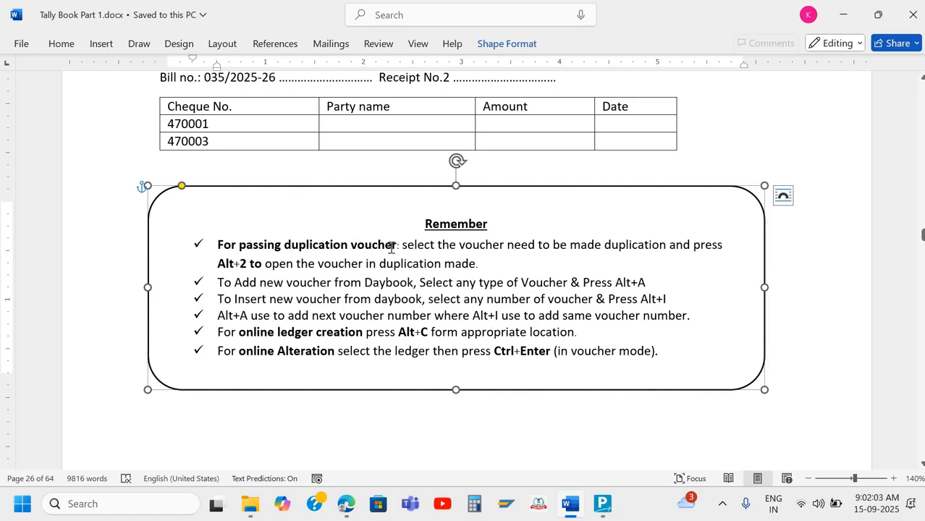
pyautogui.hotkey('alt', 'Tab')
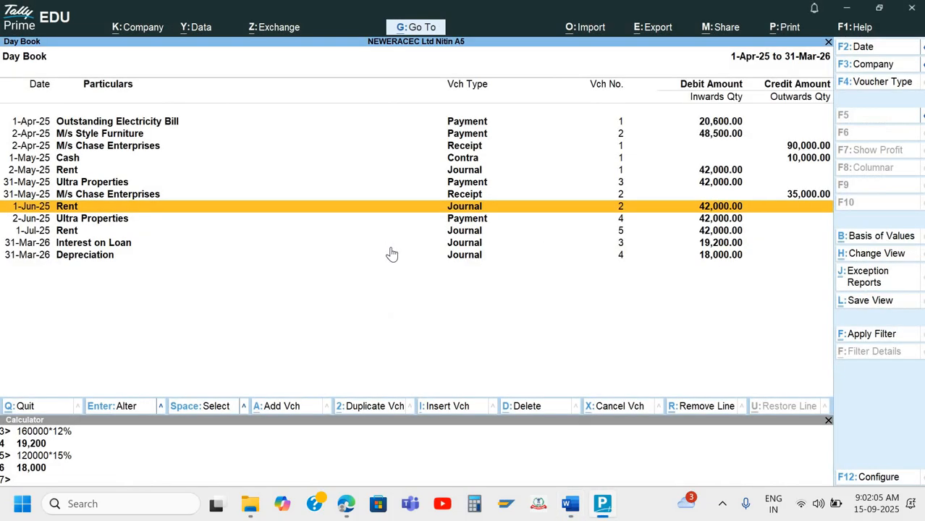
# Compare the 1-Jun-25 Rent journal and 2-Jun-25 Ultra Properties payment against the Word notes
pyautogui.press('Down')
pyautogui.press('Down')
pyautogui.press('Down')
pyautogui.press('Up')
pyautogui.press('Up')
pyautogui.press('Up')
pyautogui.press('Down')
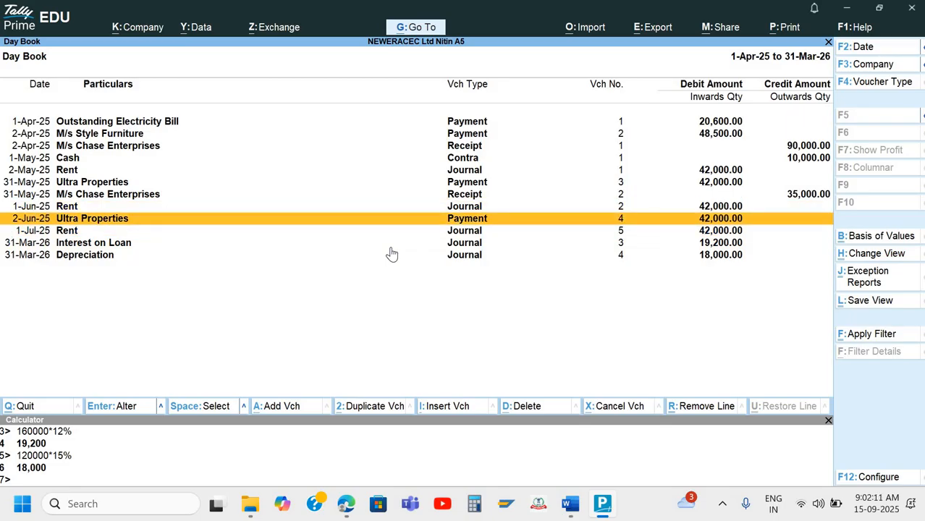
pyautogui.hotkey('alt', 'Tab')
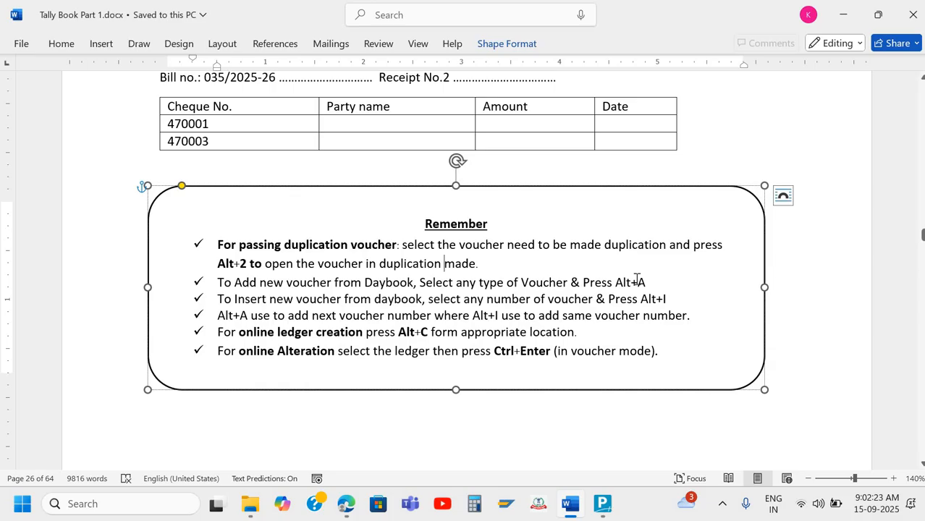
pyautogui.hotkey('alt', 'Tab')
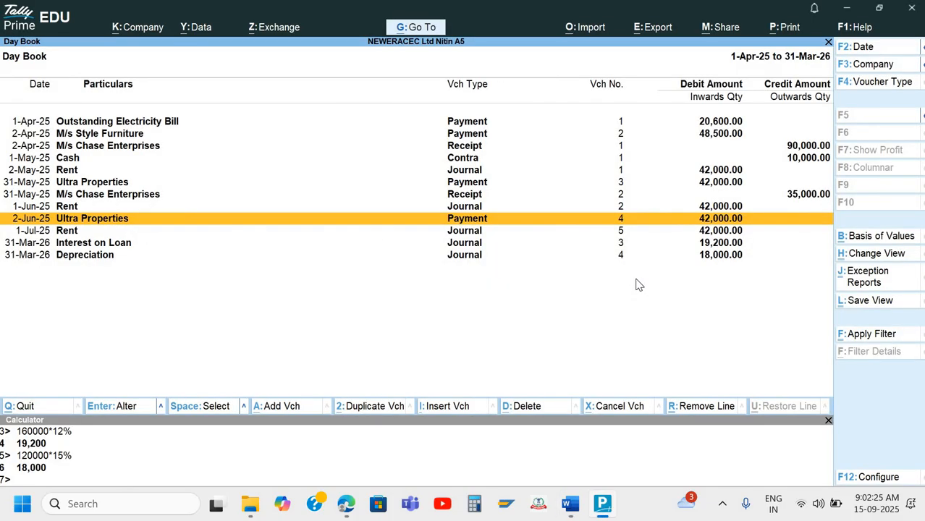
pyautogui.press('Down')
pyautogui.press('Down')
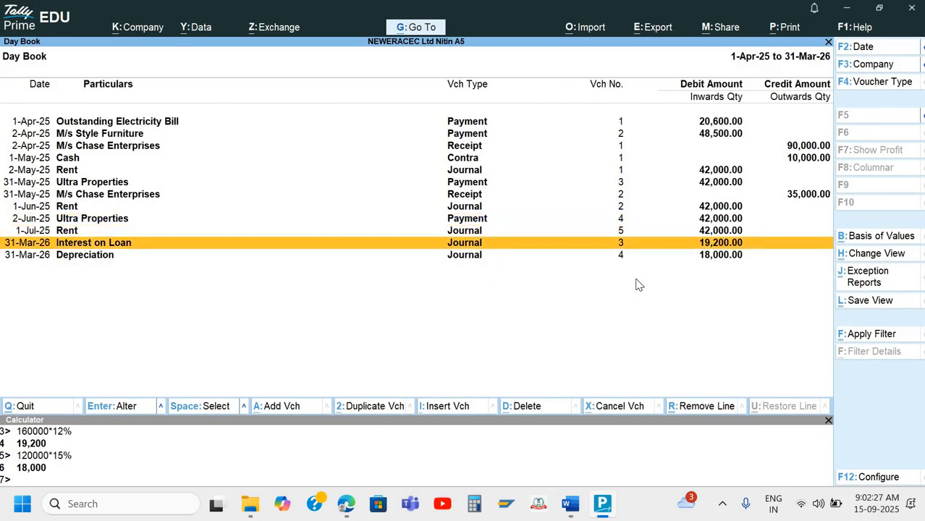
pyautogui.press('Up')
pyautogui.press('Up')
pyautogui.press('Up')
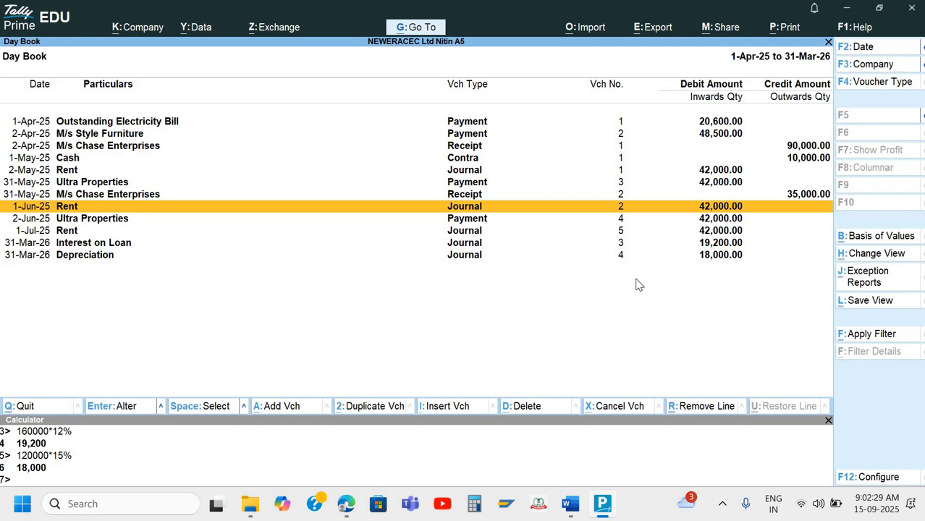
pyautogui.press('Down')
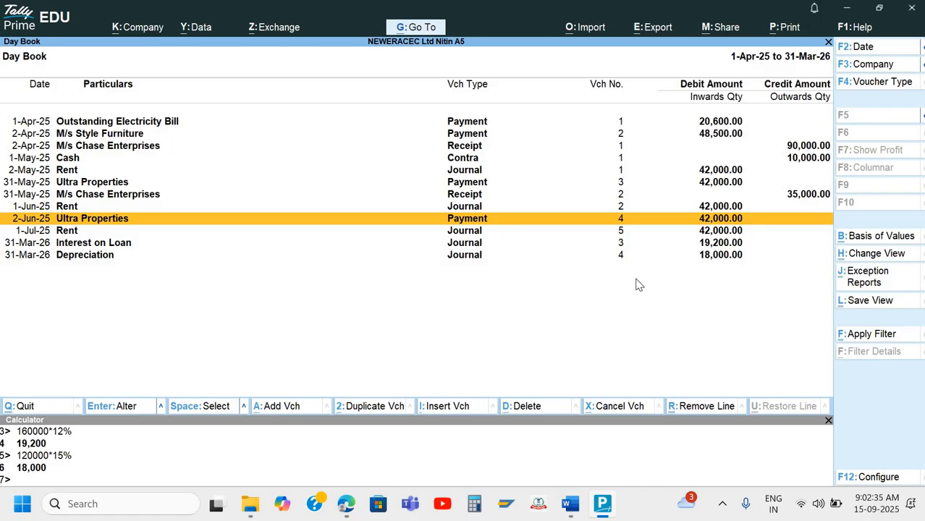
# Start adding a new payment voucher with Alt+A, then abandon it and return to Word
pyautogui.hotkey('alt', 'a')
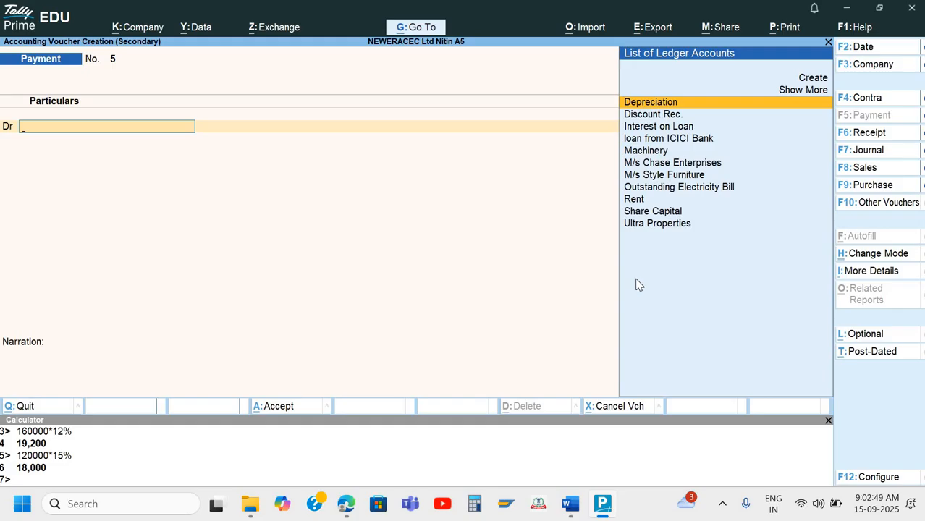
pyautogui.press('Escape')
pyautogui.press('Escape')
pyautogui.hotkey('alt', 'Tab')
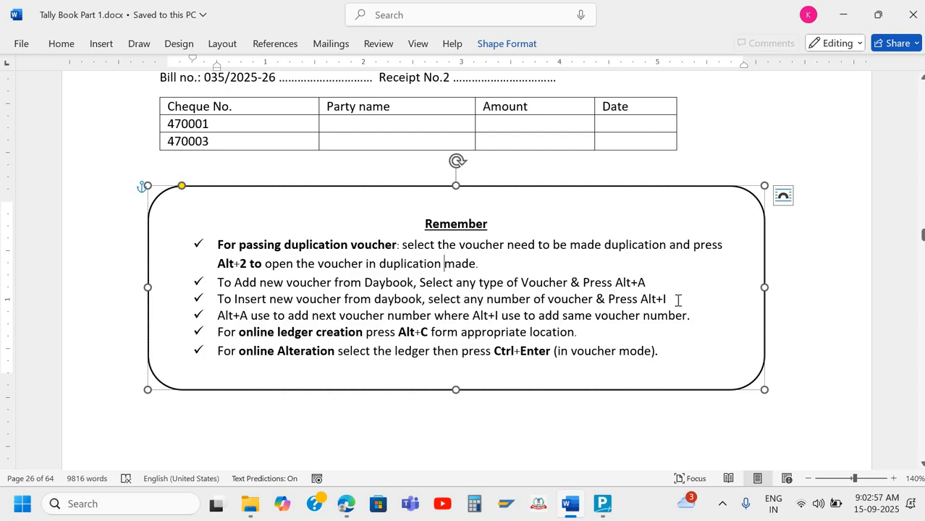
# Open the Day Book for 1-Apr-25 to 31-Mar-26 and select the Ultra Properties payment No. 3
pyautogui.hotkey('alt', 'Tab')
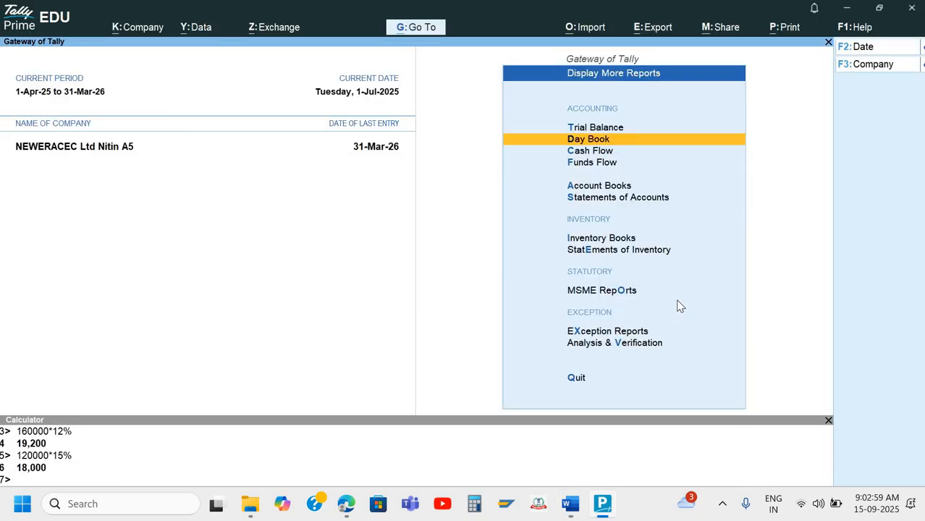
pyautogui.press('Return')
pyautogui.hotkey('alt', 'F2')
pyautogui.press('BackSpace')
pyautogui.press('Return')
pyautogui.press('BackSpace')
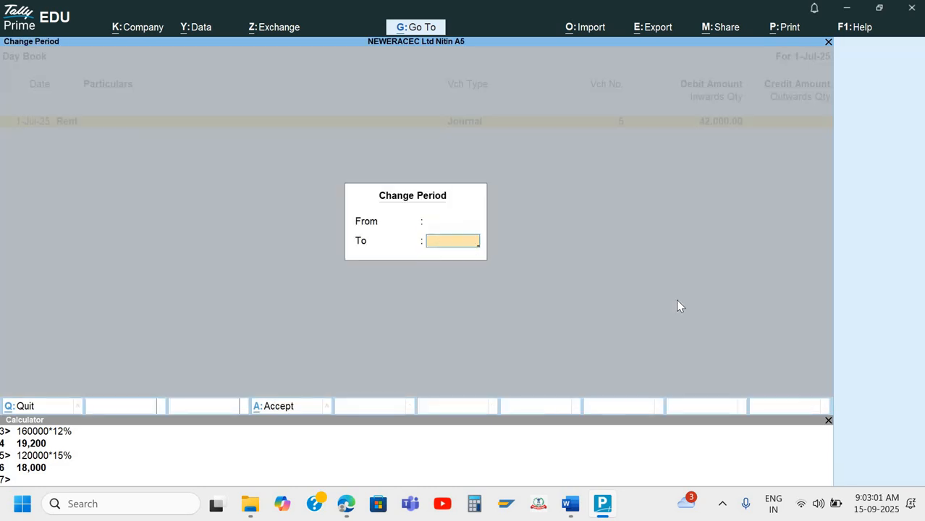
pyautogui.press('Return')
pyautogui.press('Down')
pyautogui.press('Down')
pyautogui.press('Down')
pyautogui.press('Down')
pyautogui.press('Down')
pyautogui.press('Down')
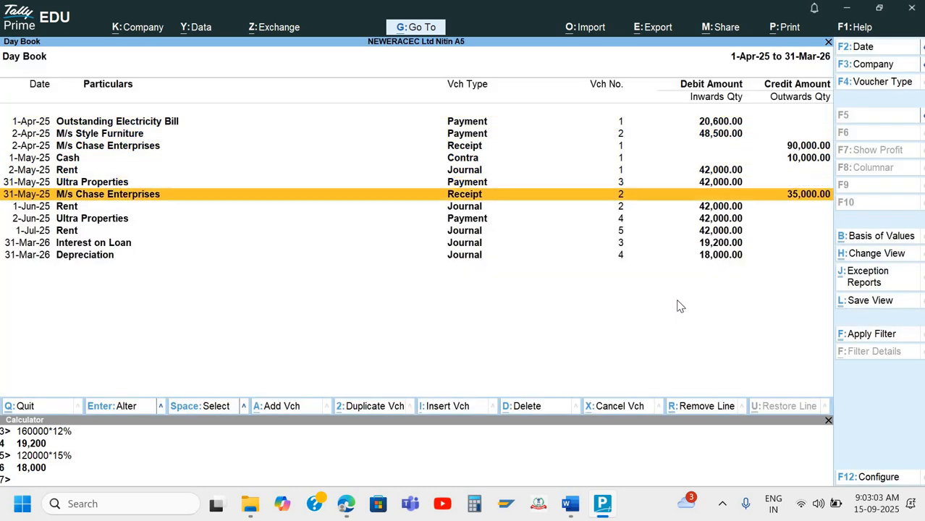
pyautogui.press('Up')
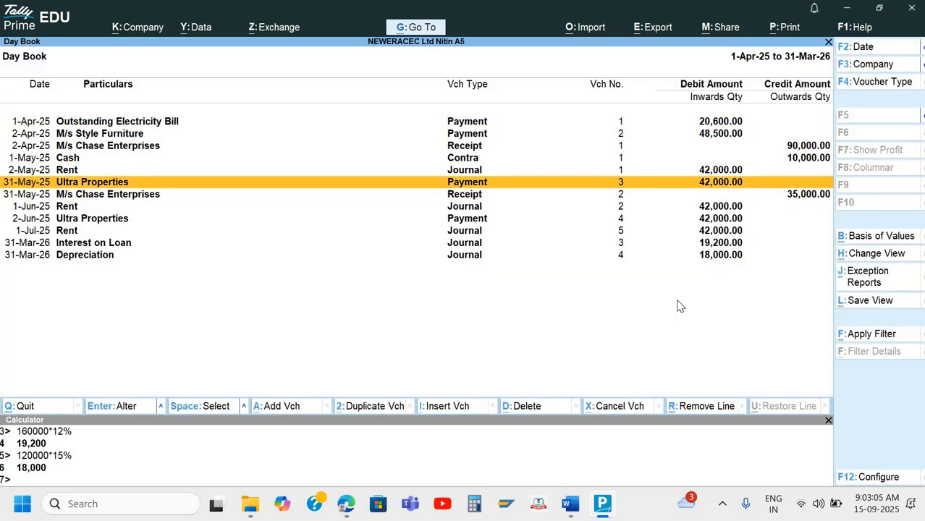
# Try adding a new payment voucher with Alt+A, check the Word notes, then abandon it
pyautogui.press('alt')
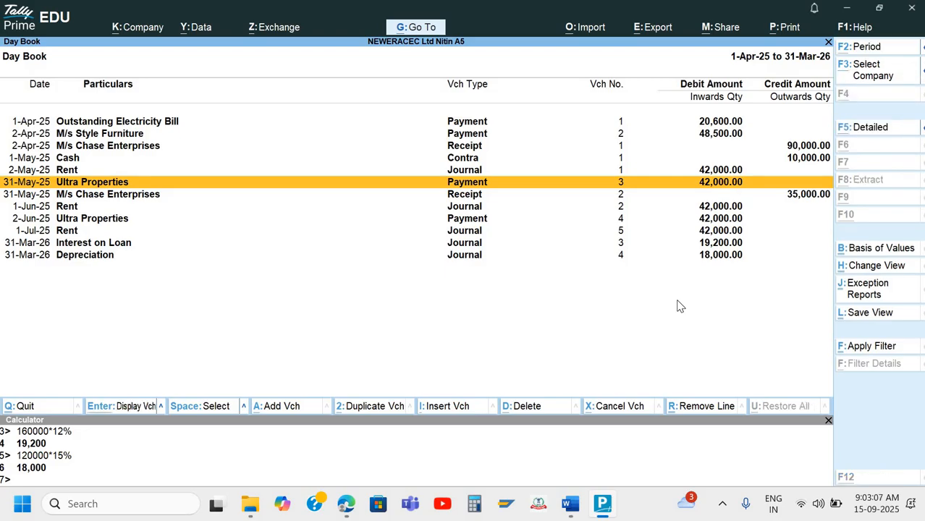
pyautogui.hotkey('alt', 'a')
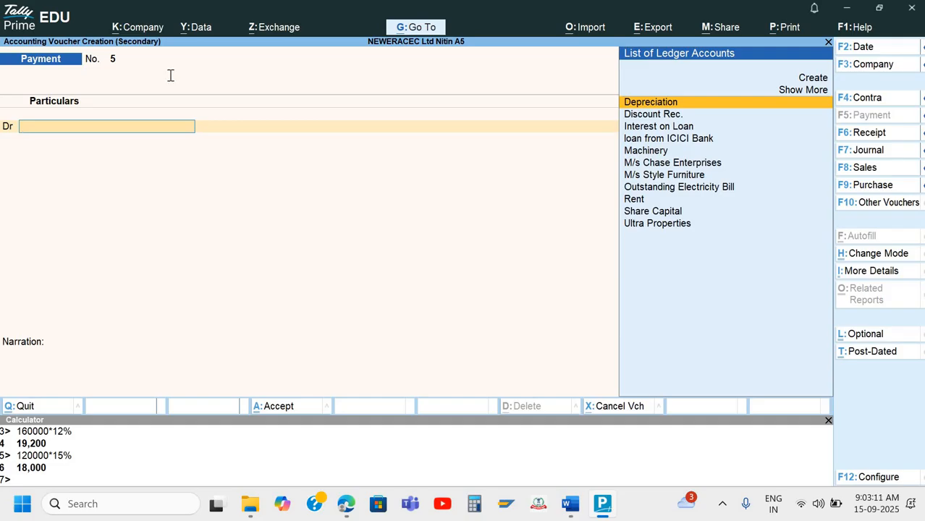
pyautogui.hotkey('alt', 'Tab')
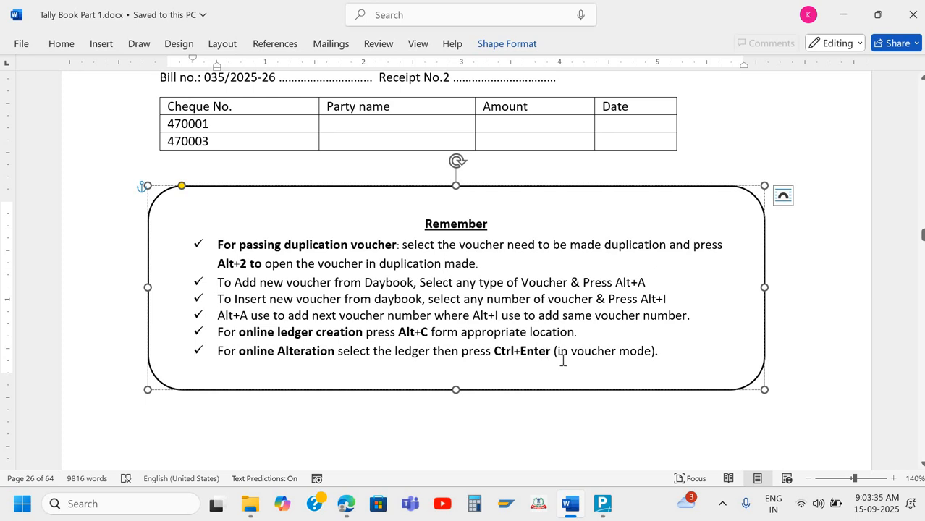
pyautogui.hotkey('alt', 'Tab')
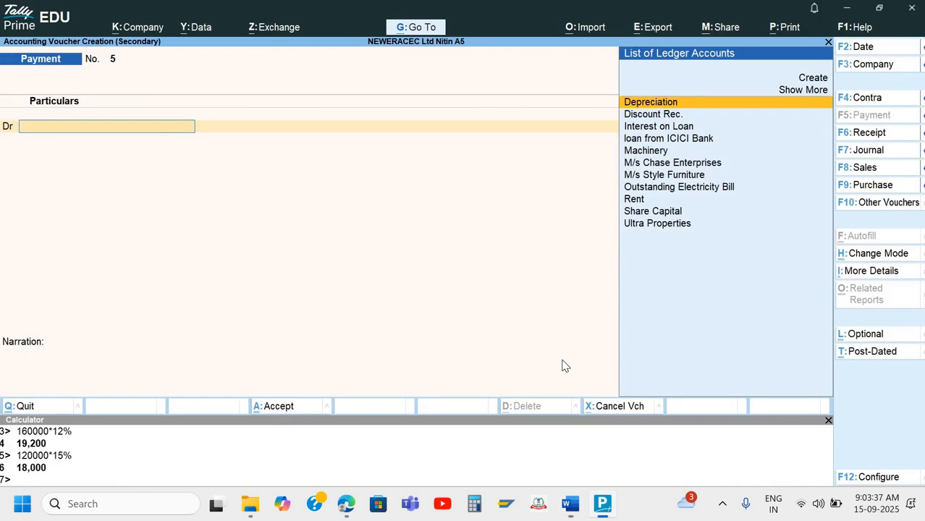
pyautogui.press('Escape')
pyautogui.press('Escape')
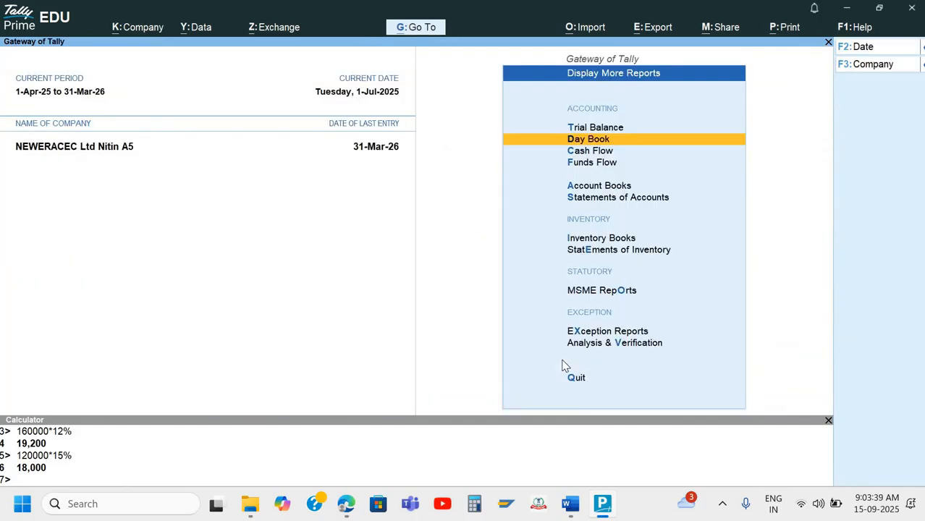
# Reopen the Day Book with the full-year period and move to the Ultra Properties payment
pyautogui.hotkey('alt', 'F2')
pyautogui.press('BackSpace')
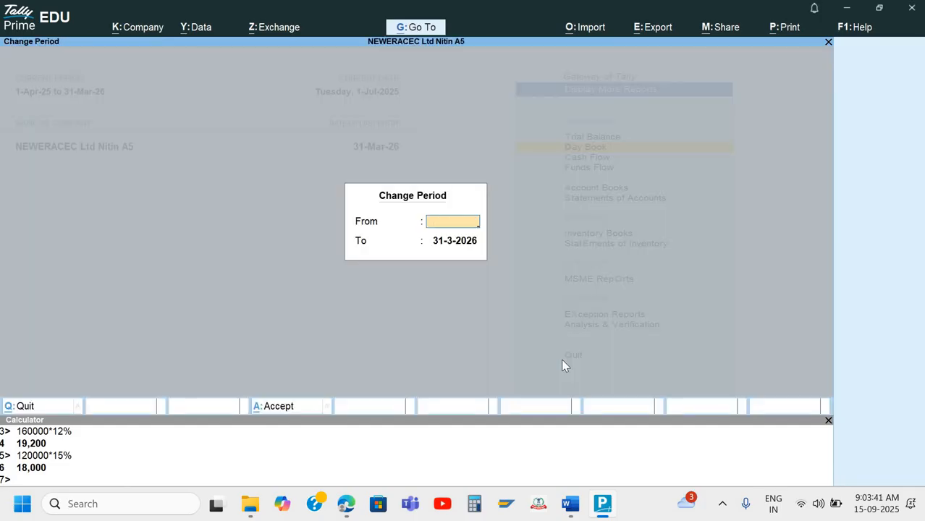
pyautogui.press('Escape')
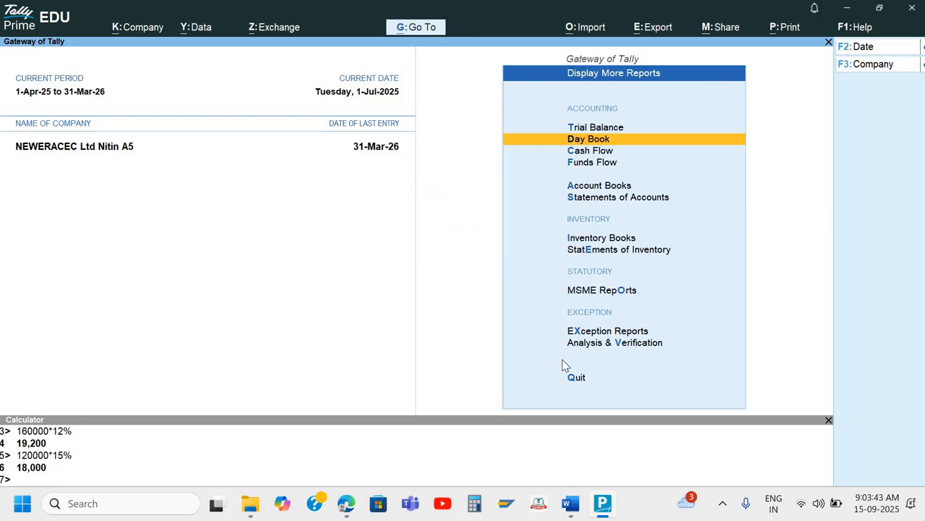
pyautogui.press('Return')
pyautogui.hotkey('alt', 'F2')
pyautogui.press('BackSpace')
pyautogui.press('Return')
pyautogui.press('Return')
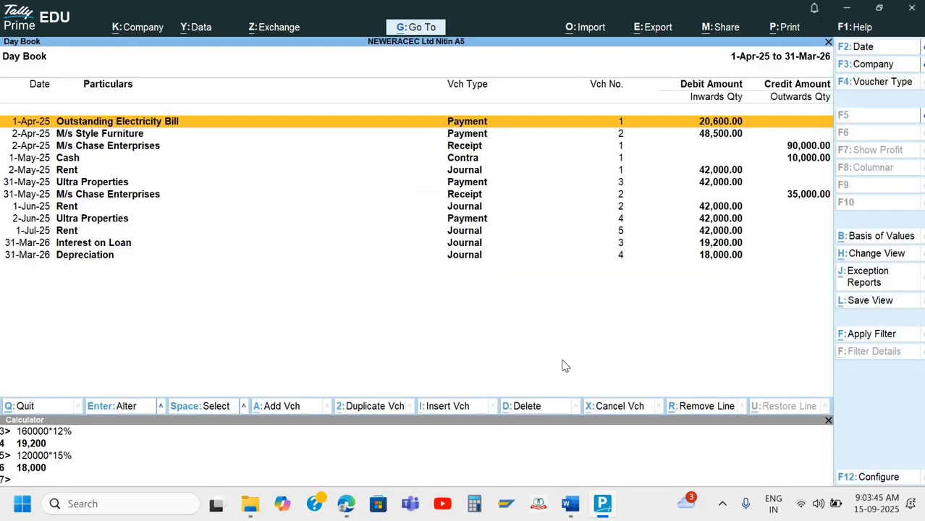
pyautogui.press('Down')
pyautogui.press('Down')
pyautogui.press('Down')
pyautogui.press('Down')
pyautogui.press('Down')
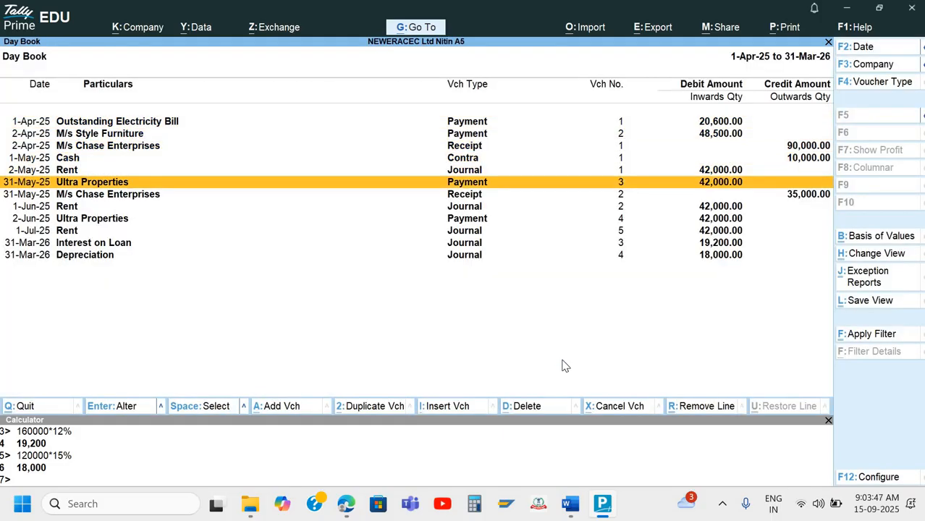
# In payment No. 3, view the Ultra Properties and Axis Bank ledgers with Ctrl+Enter, leaving them unchanged
pyautogui.press('Return')
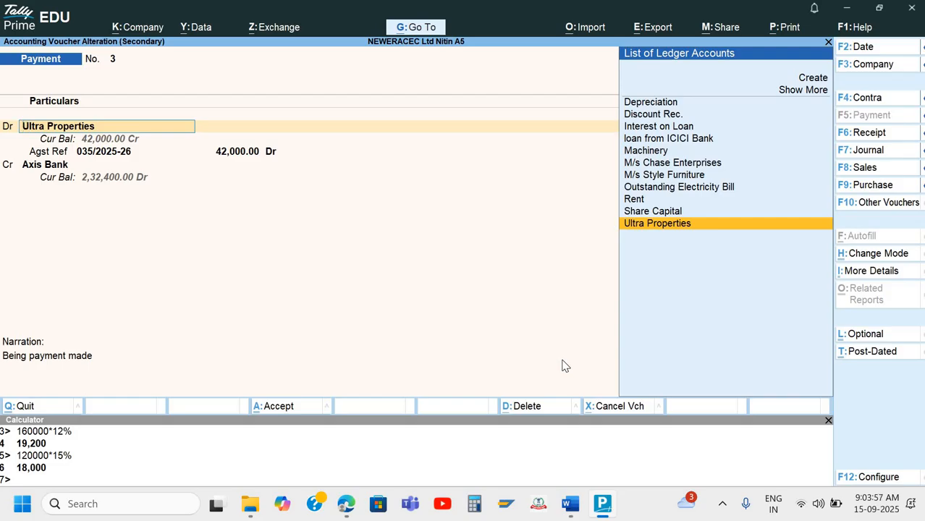
pyautogui.hotkey('ctrl', 'Return')
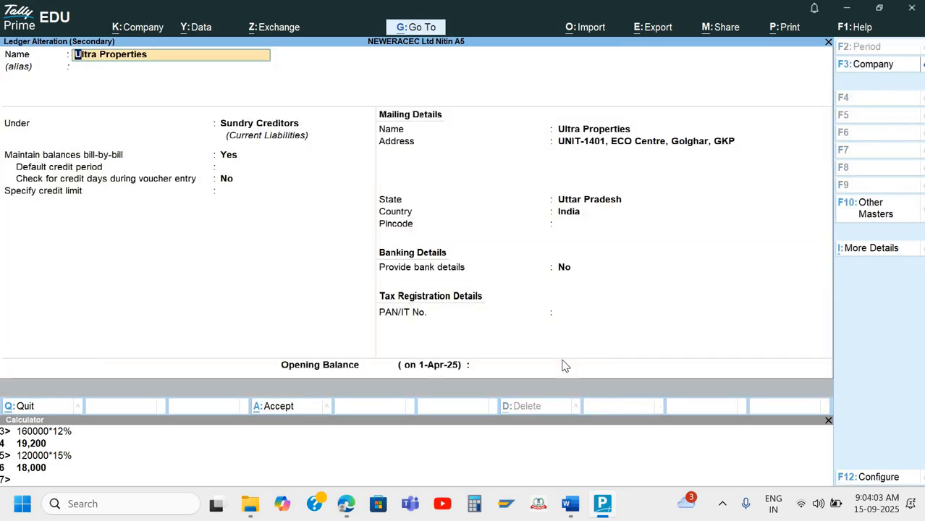
pyautogui.press('Escape')
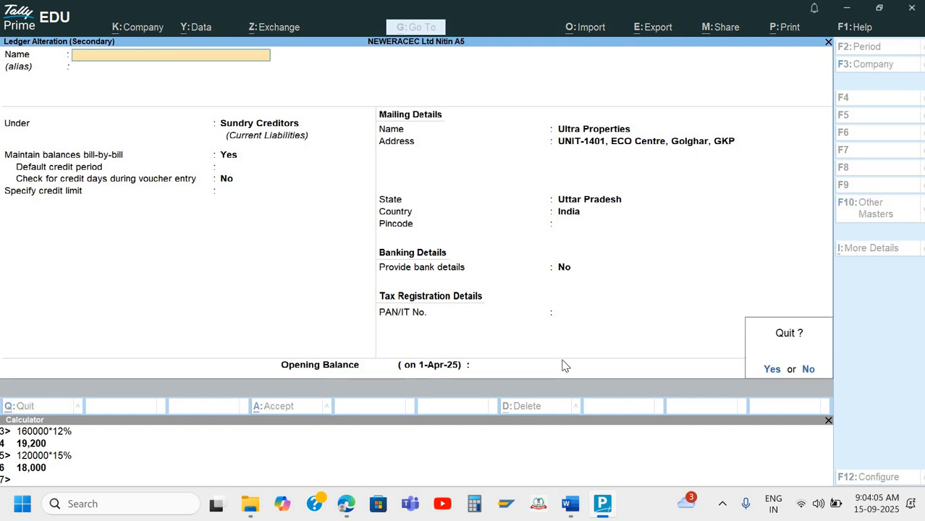
pyautogui.press('Return')
pyautogui.press('Return')
pyautogui.press('Return')
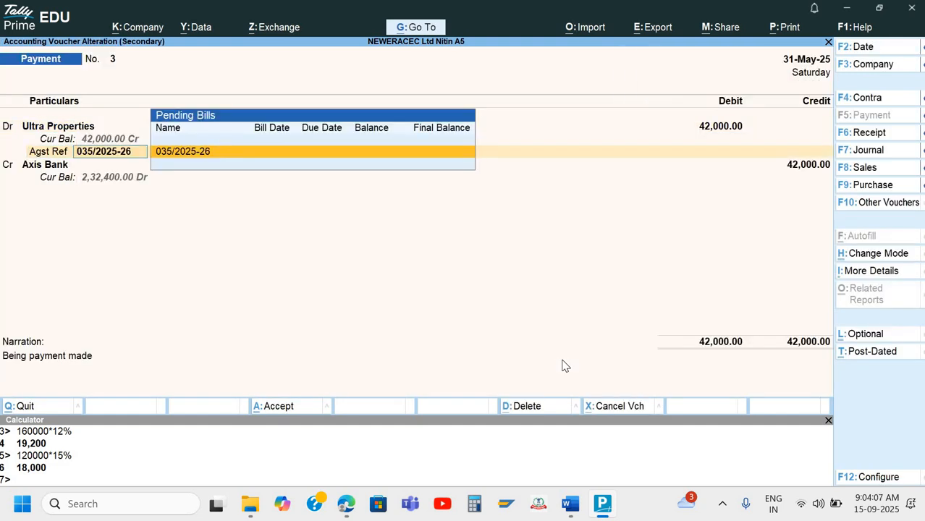
pyautogui.press('Return')
pyautogui.press('Return')
pyautogui.press('Return')
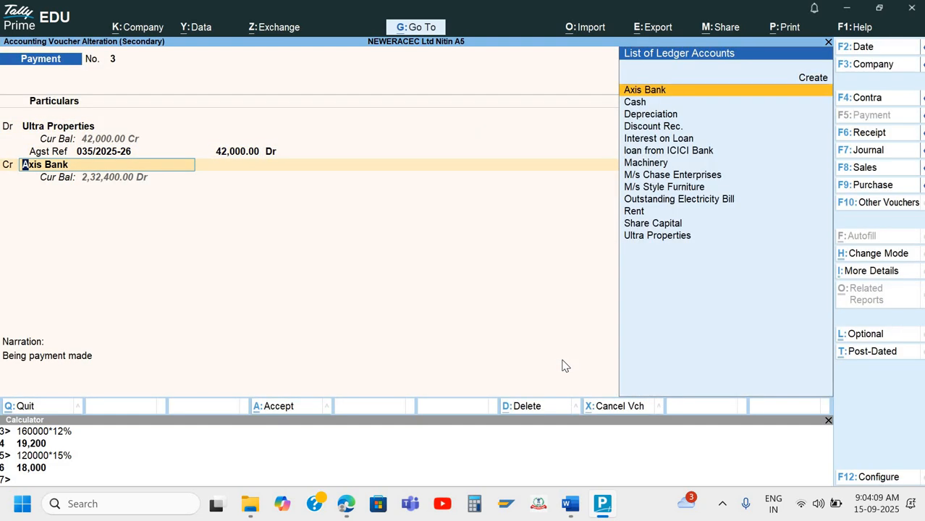
pyautogui.hotkey('ctrl', 'Return')
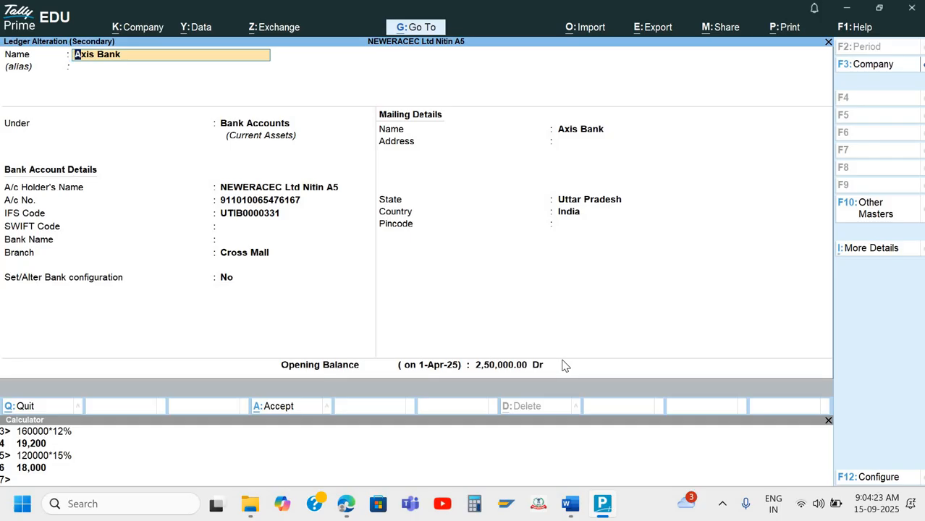
pyautogui.hotkey('alt', 'Tab')
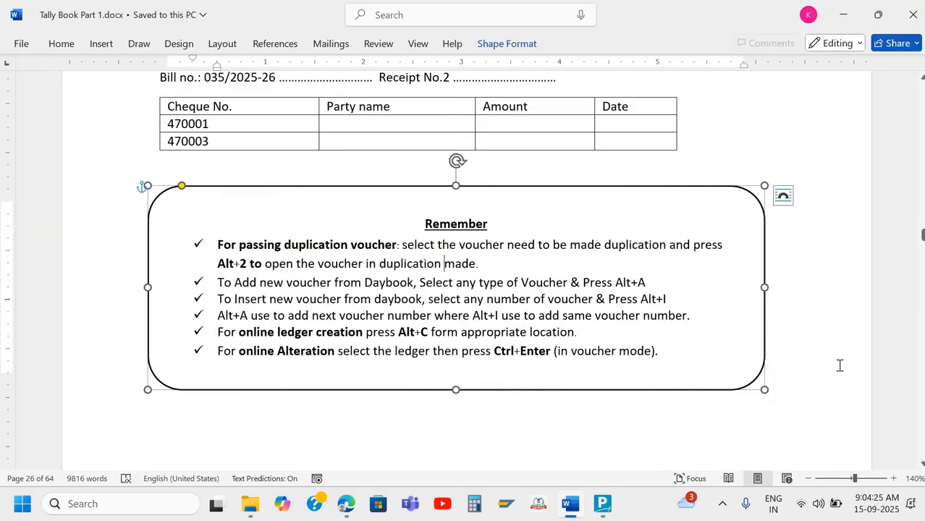
# Scroll past the Remember box to the Chapter 6 'Different Use of Groups' heading on page 27
pyautogui.scroll(-8, 839, 366)
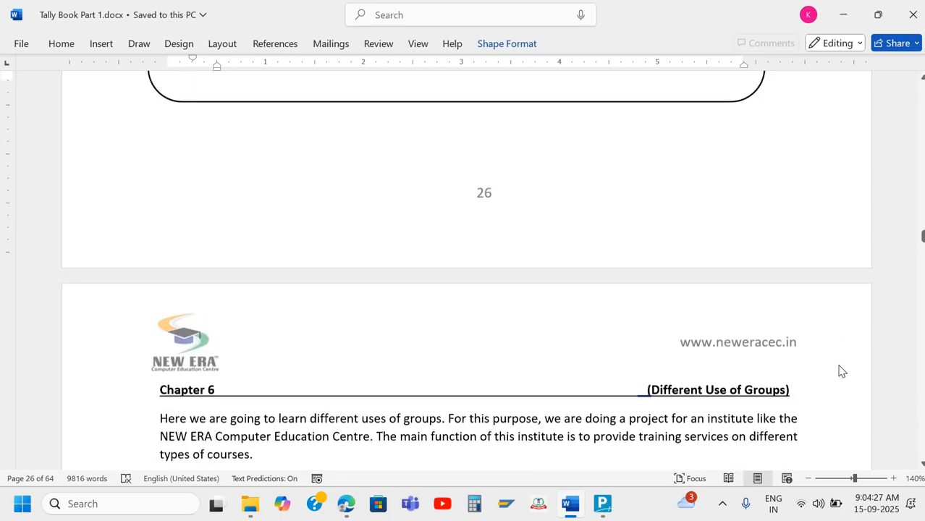
pyautogui.scroll(15, 839, 367)
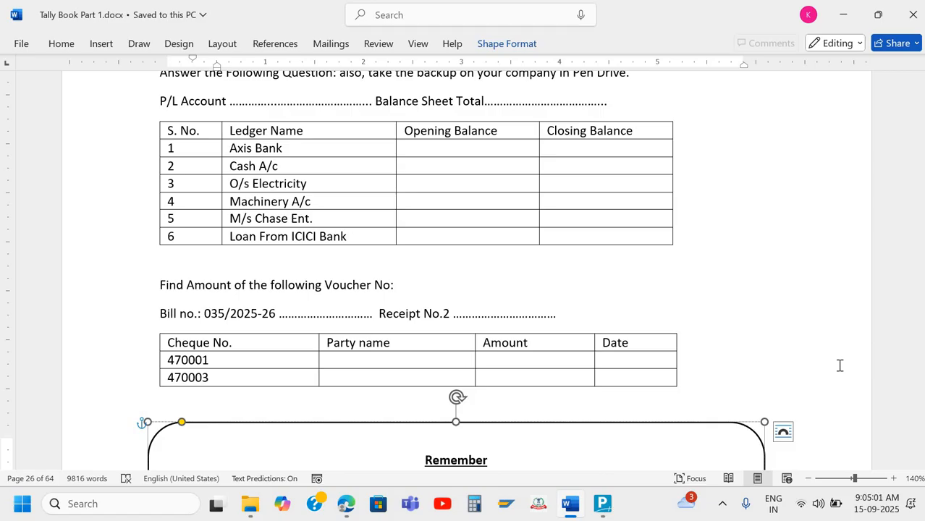
pyautogui.scroll(-5, 840, 365)
pyautogui.scroll(-13, 840, 366)
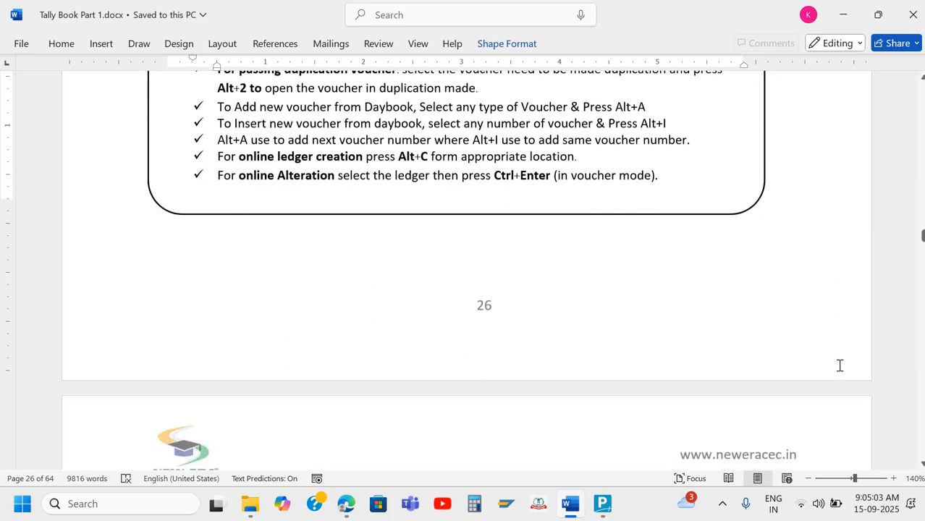
pyautogui.scroll(2, 840, 366)
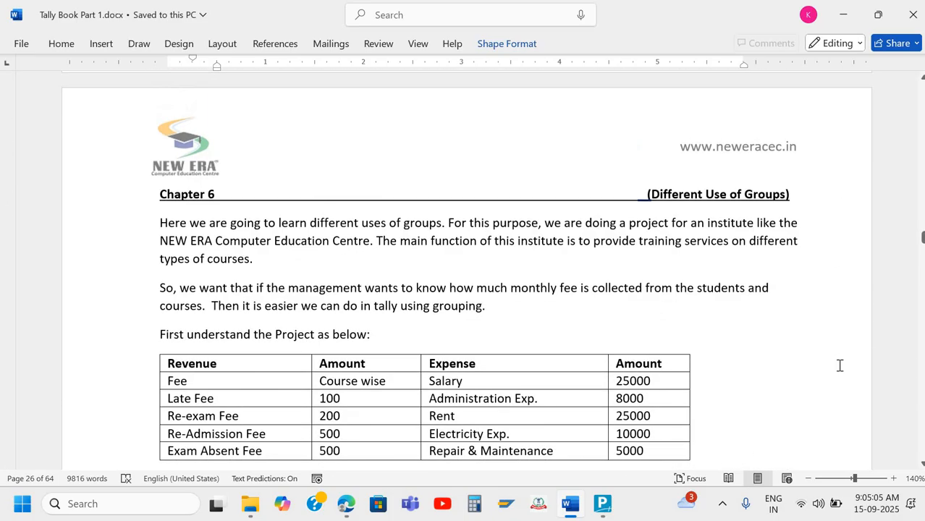
pyautogui.scroll(-1, 840, 365)
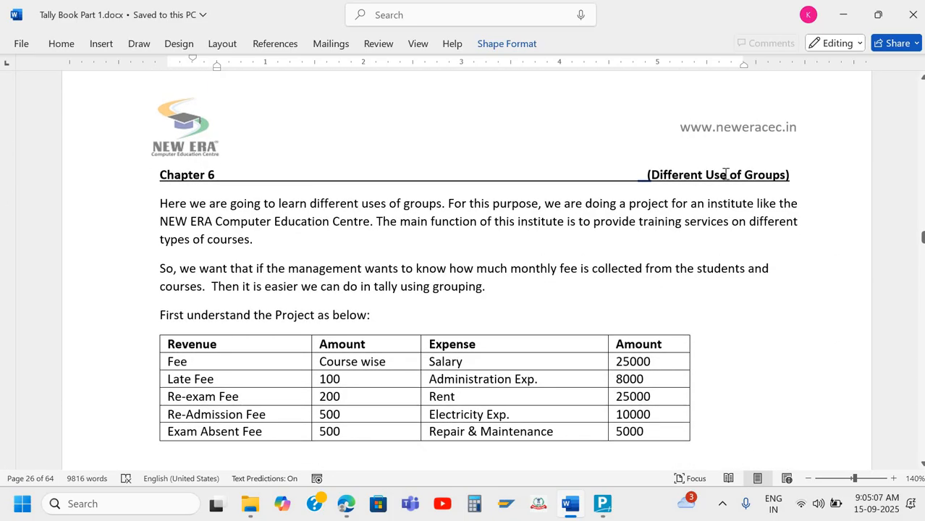